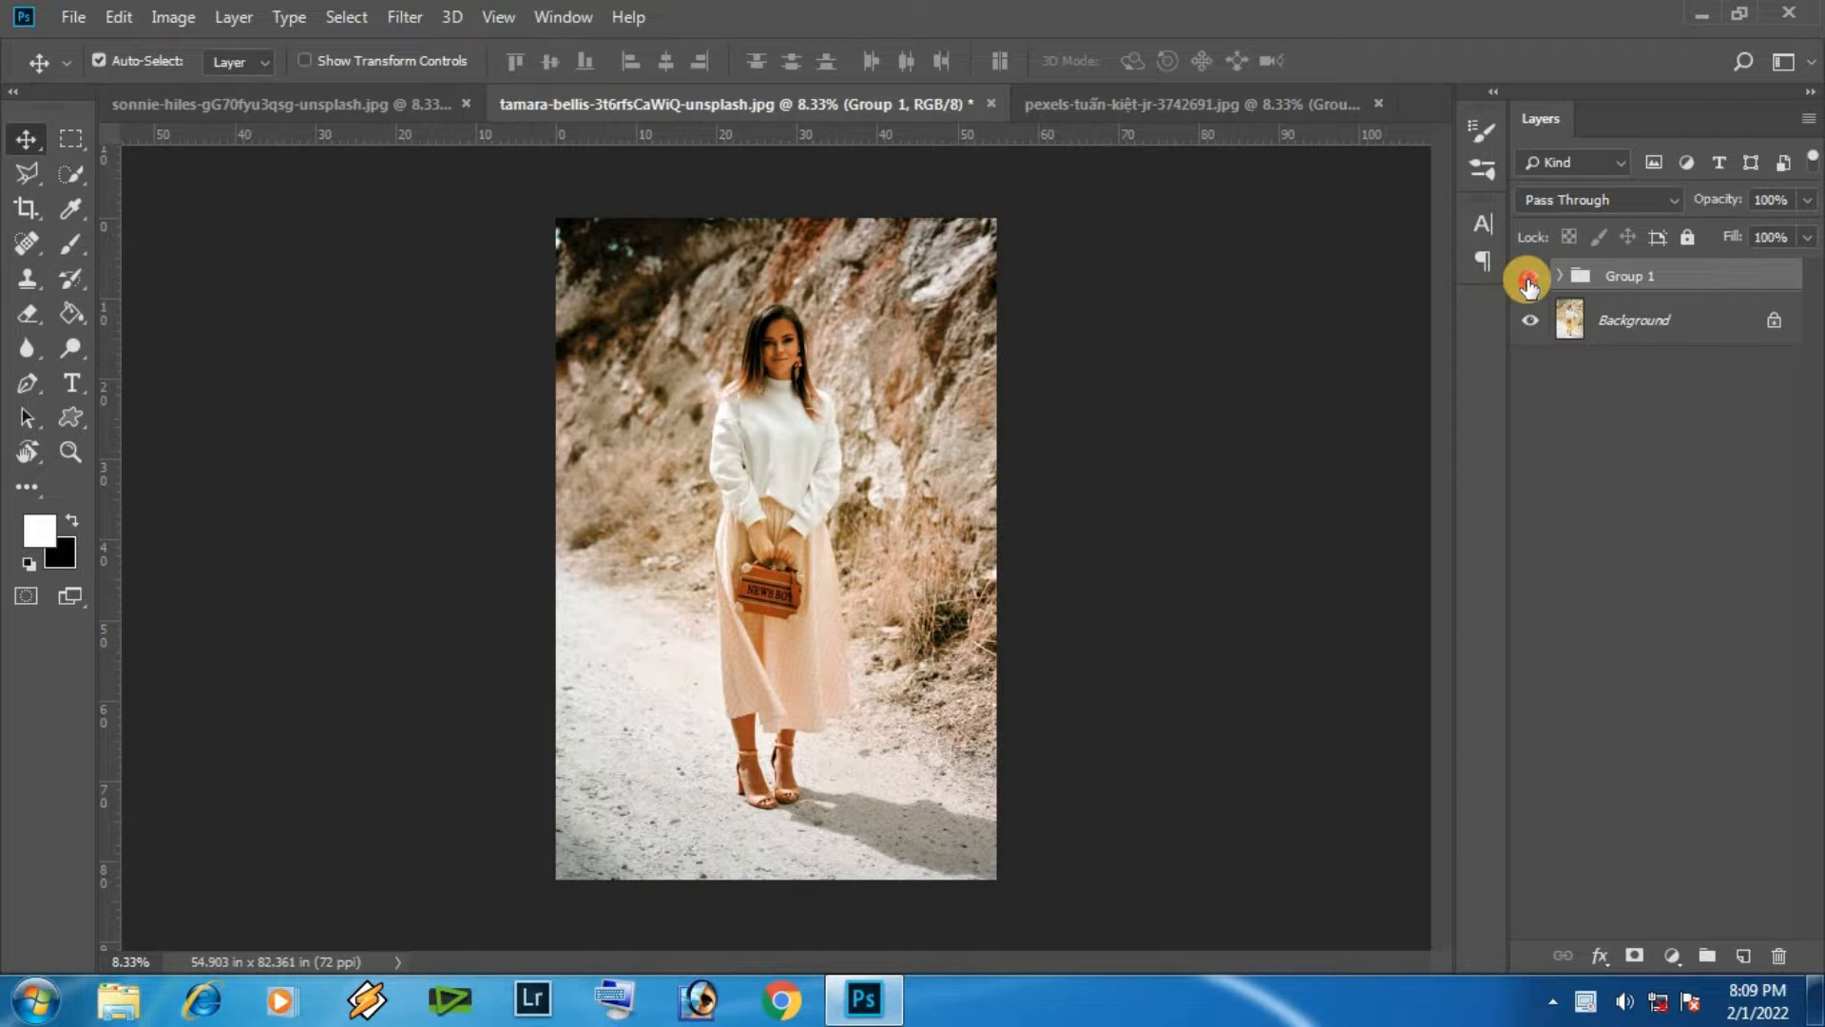
- Toggle the visibility of Group 1 in the tamara-bellis photo to compare the original with the graded version
left_click(1528, 278)
left_click(1528, 281)
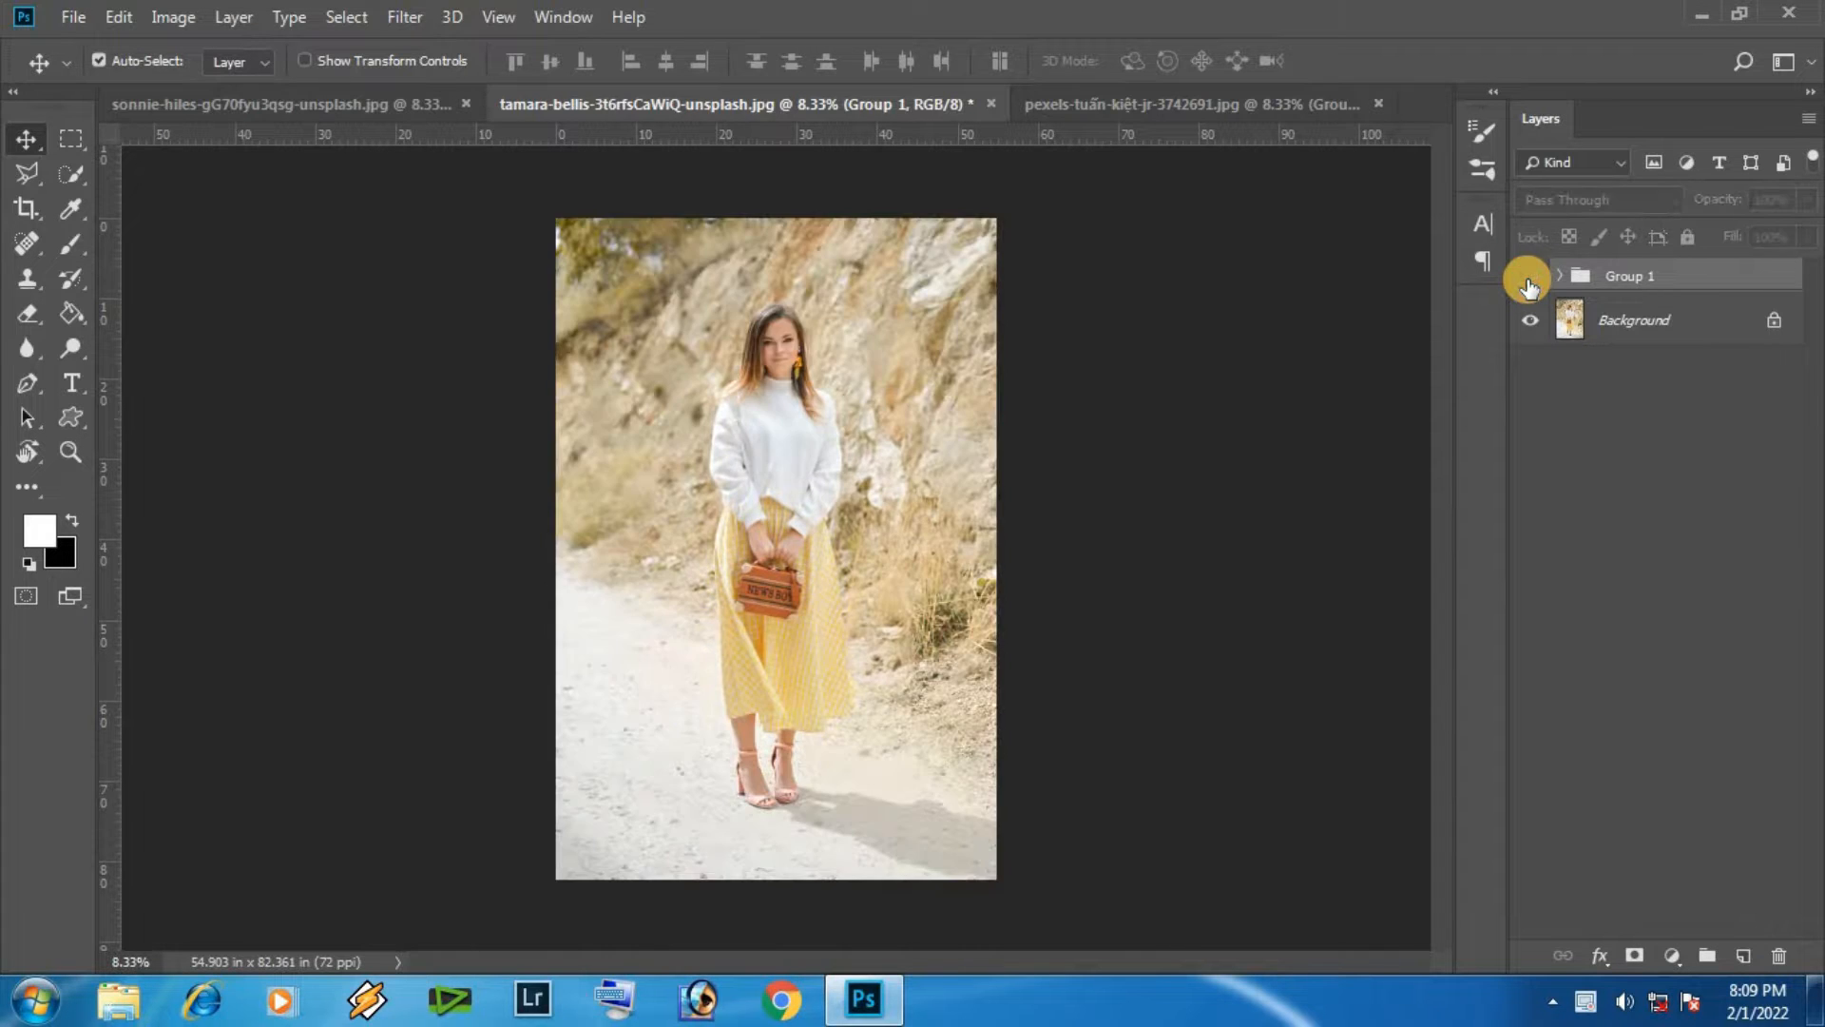
left_click(1529, 281)
left_click(1529, 282)
left_click(1529, 282)
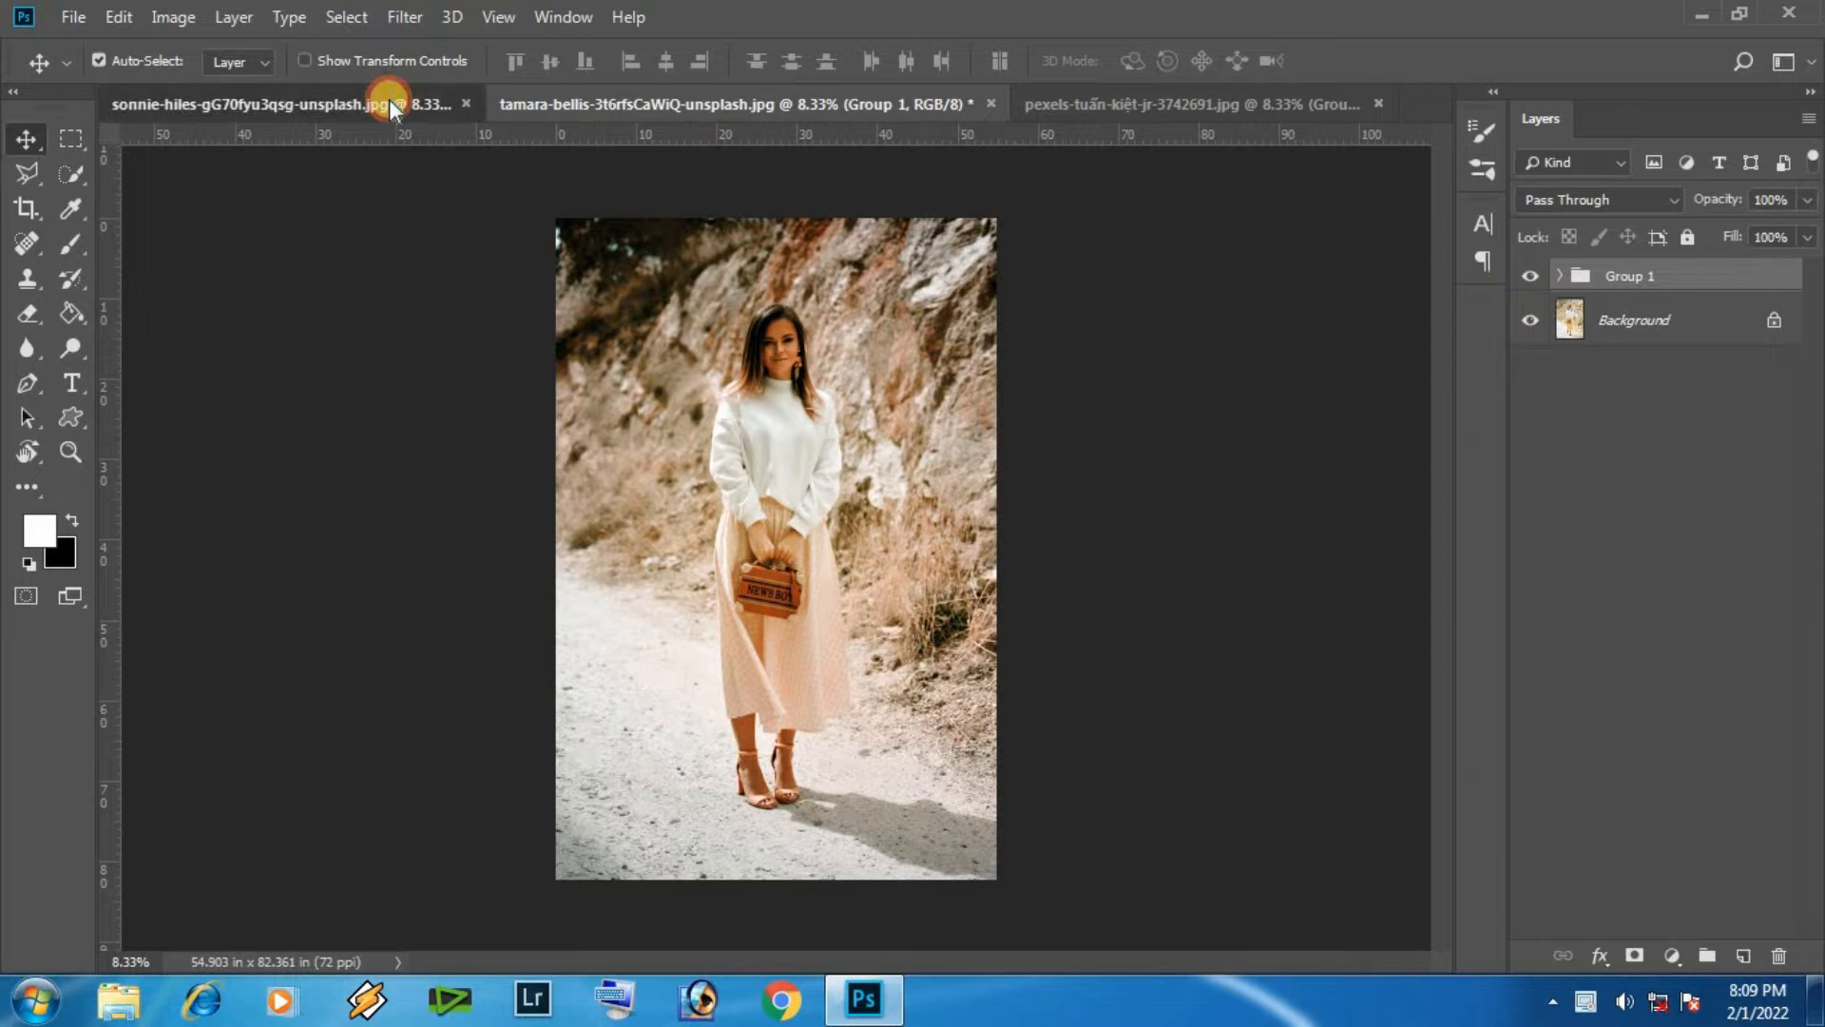
- Switch to the sonnie-hiles photo and toggle Group 1's visibility to compare before and after
left_click(390, 101)
left_click(1522, 279)
left_click(1522, 279)
left_click(1521, 279)
left_click(1522, 278)
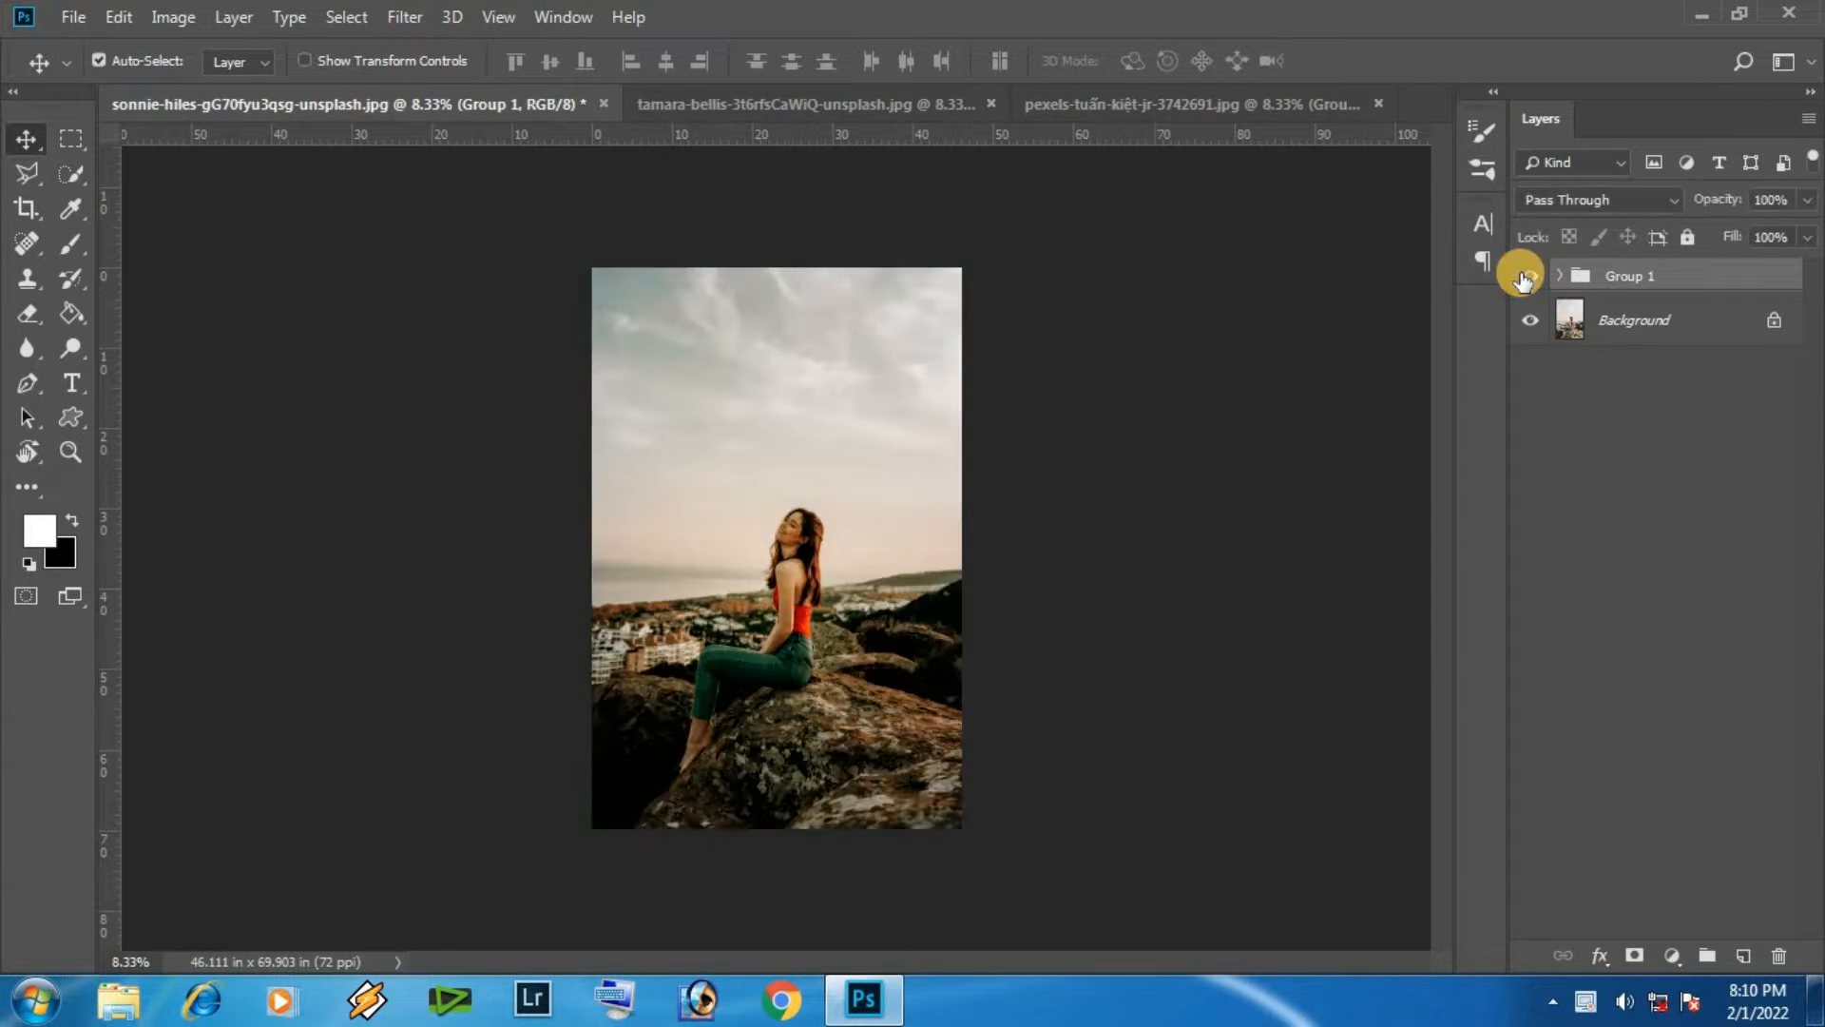
- Delete Group 1 together with its contents from the tamara-bellis photo
key("ctrl+Tab")
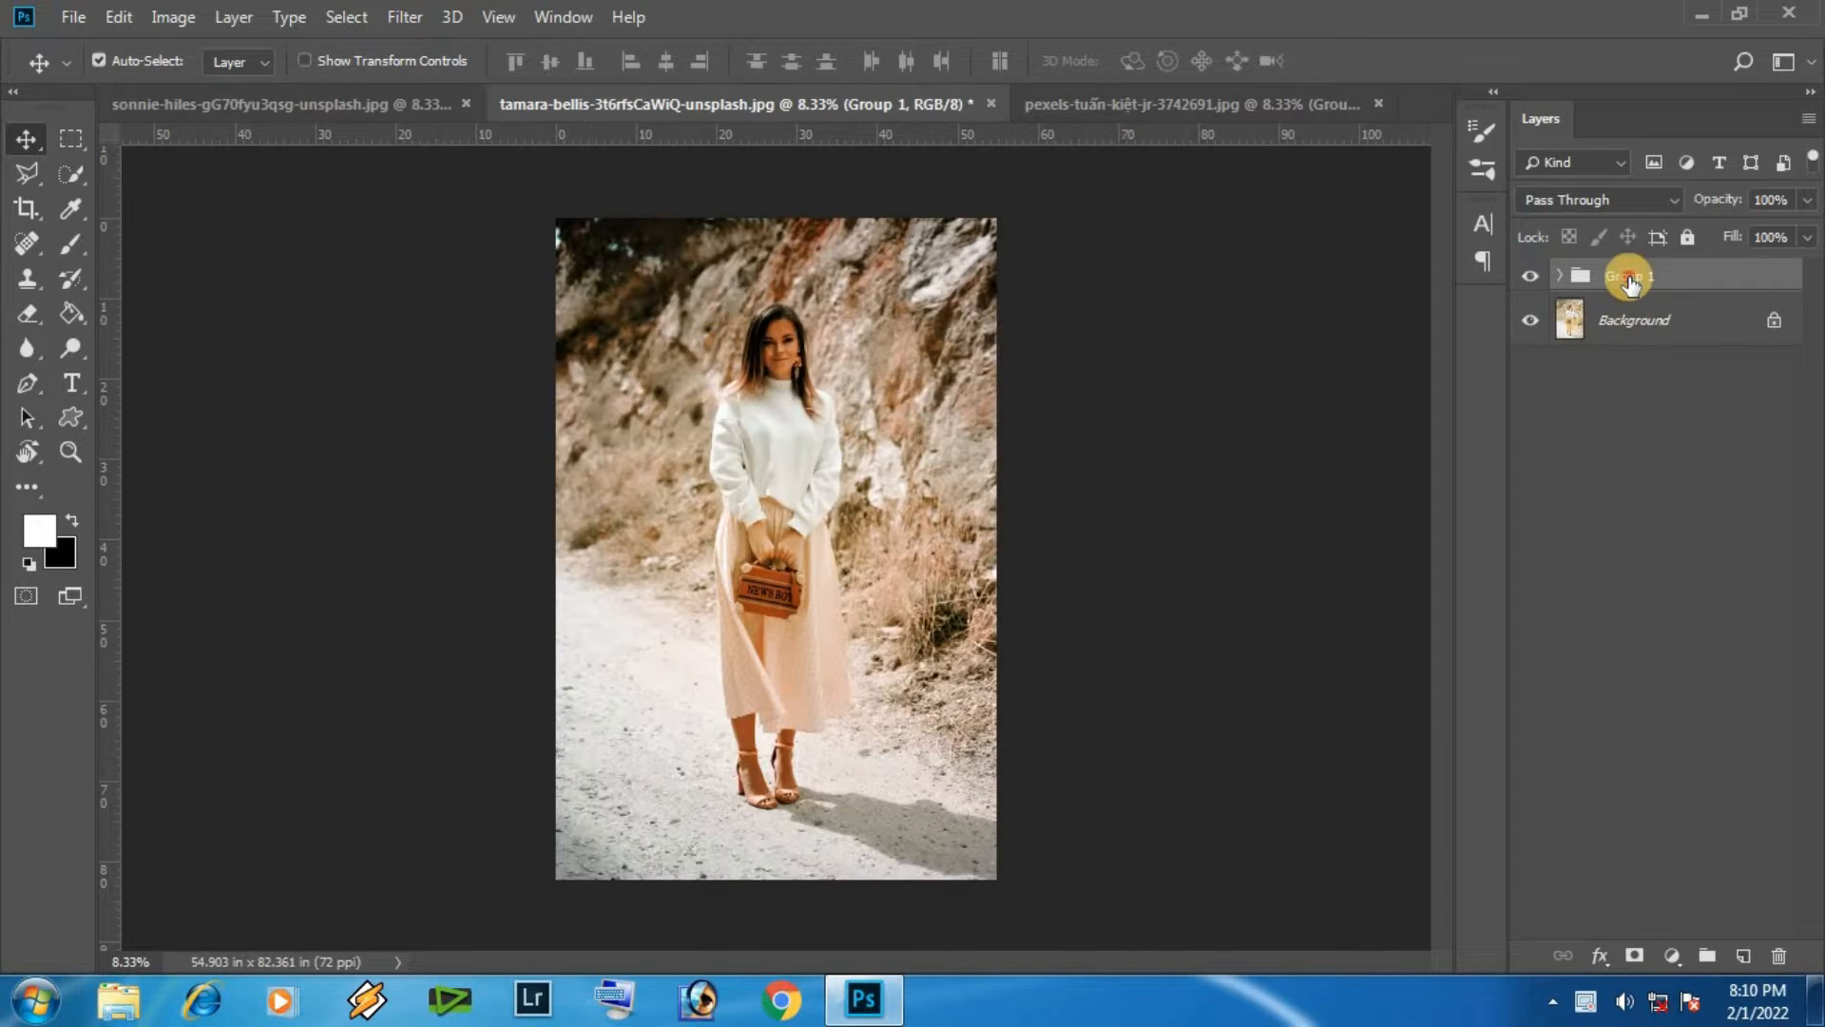
left_click(1778, 956)
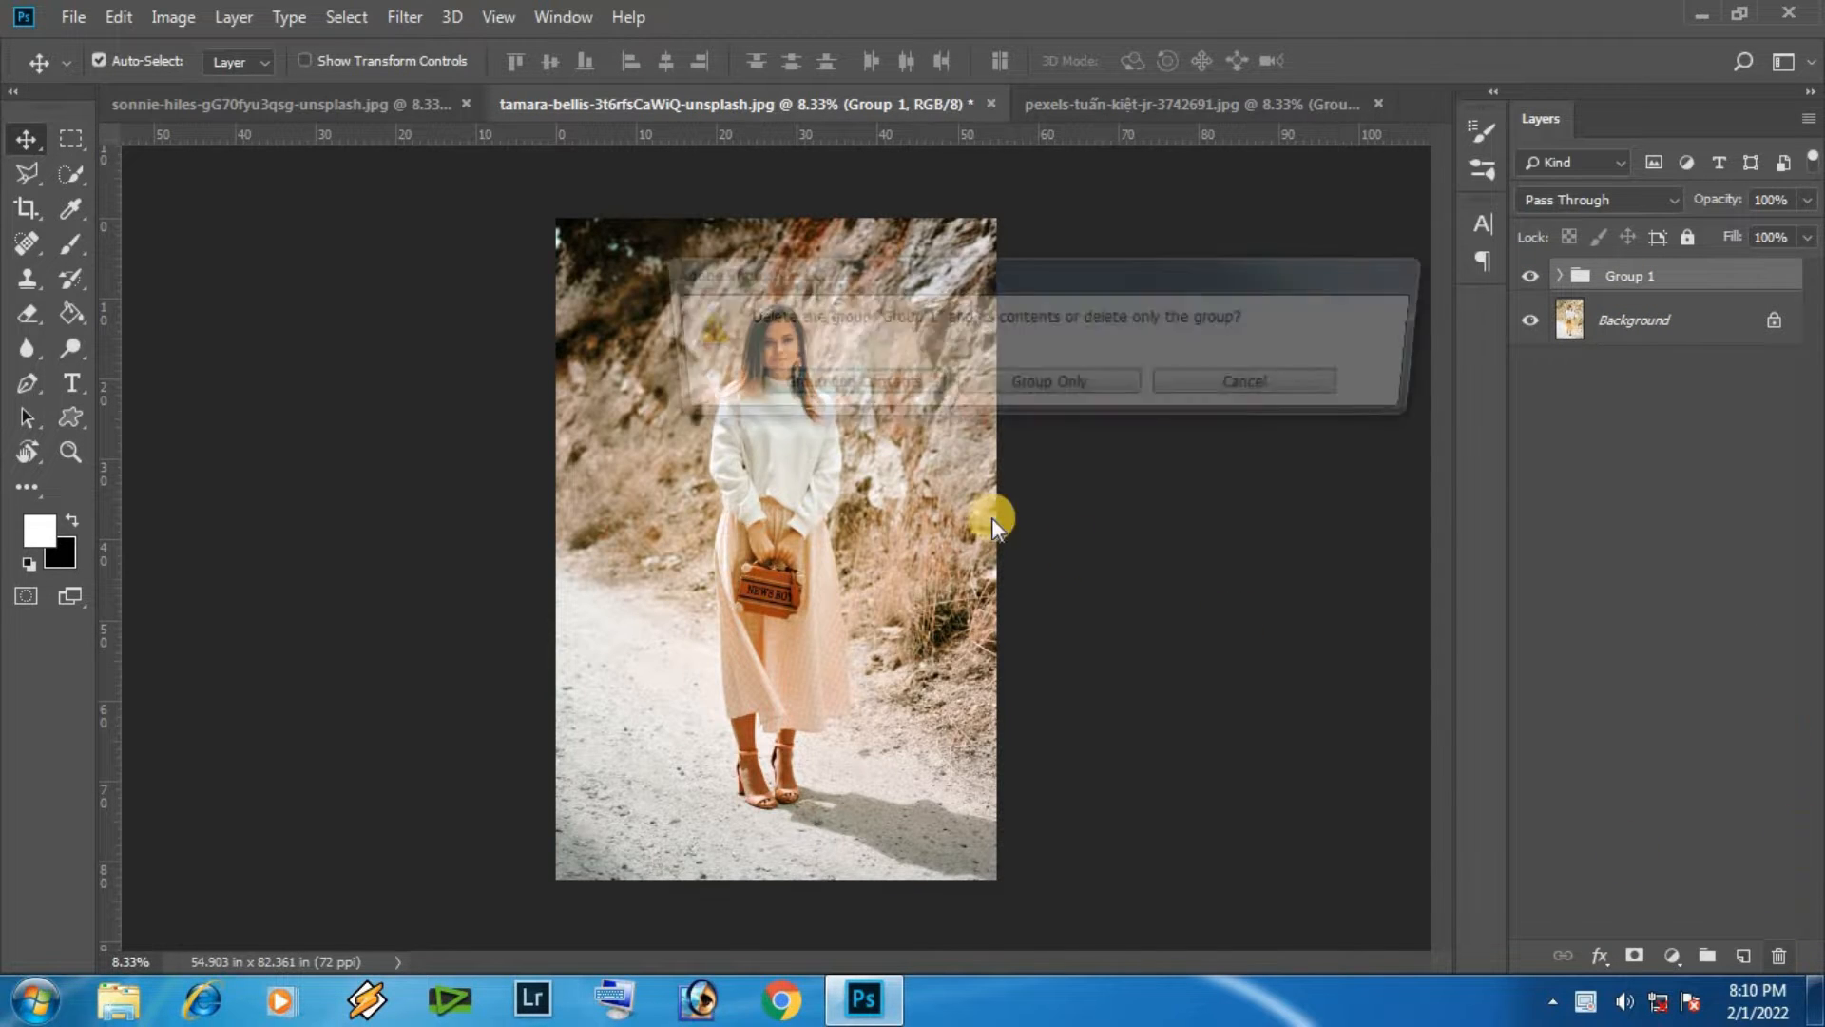
left_click(843, 385)
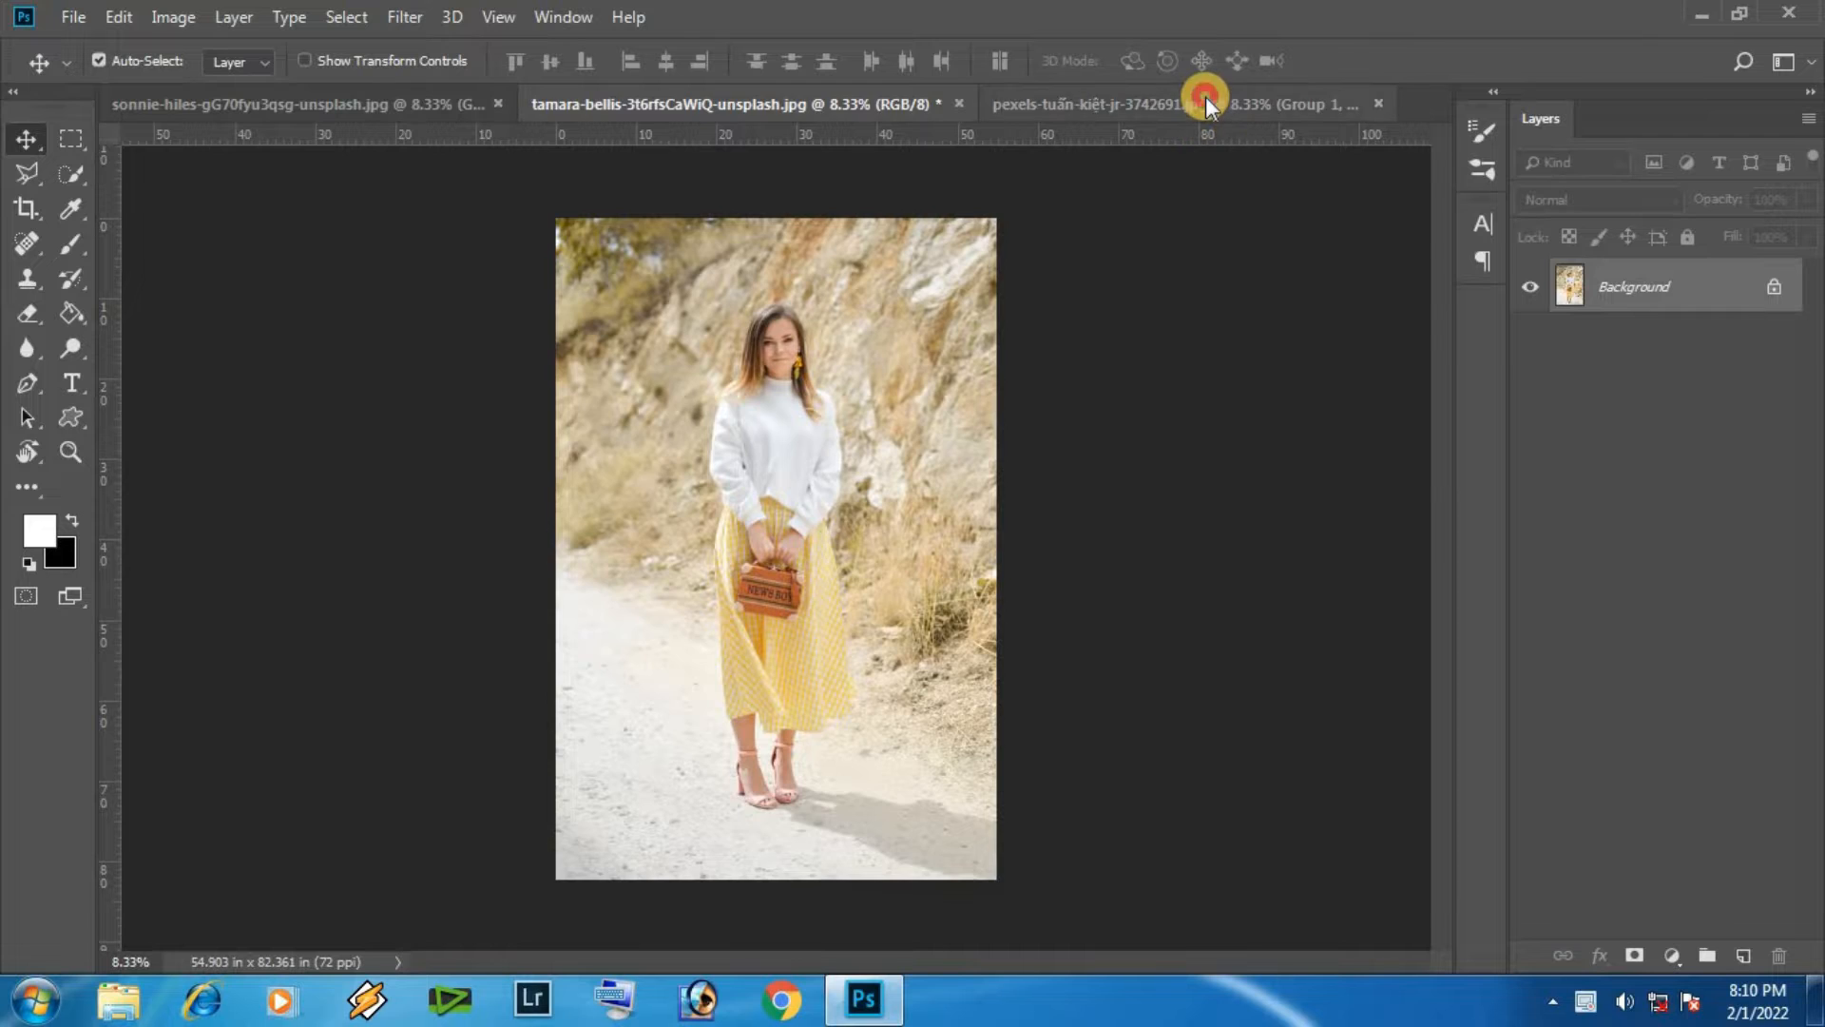
- Delete Group 1 together with its contents from the pexels scooter photo
left_click(1206, 99)
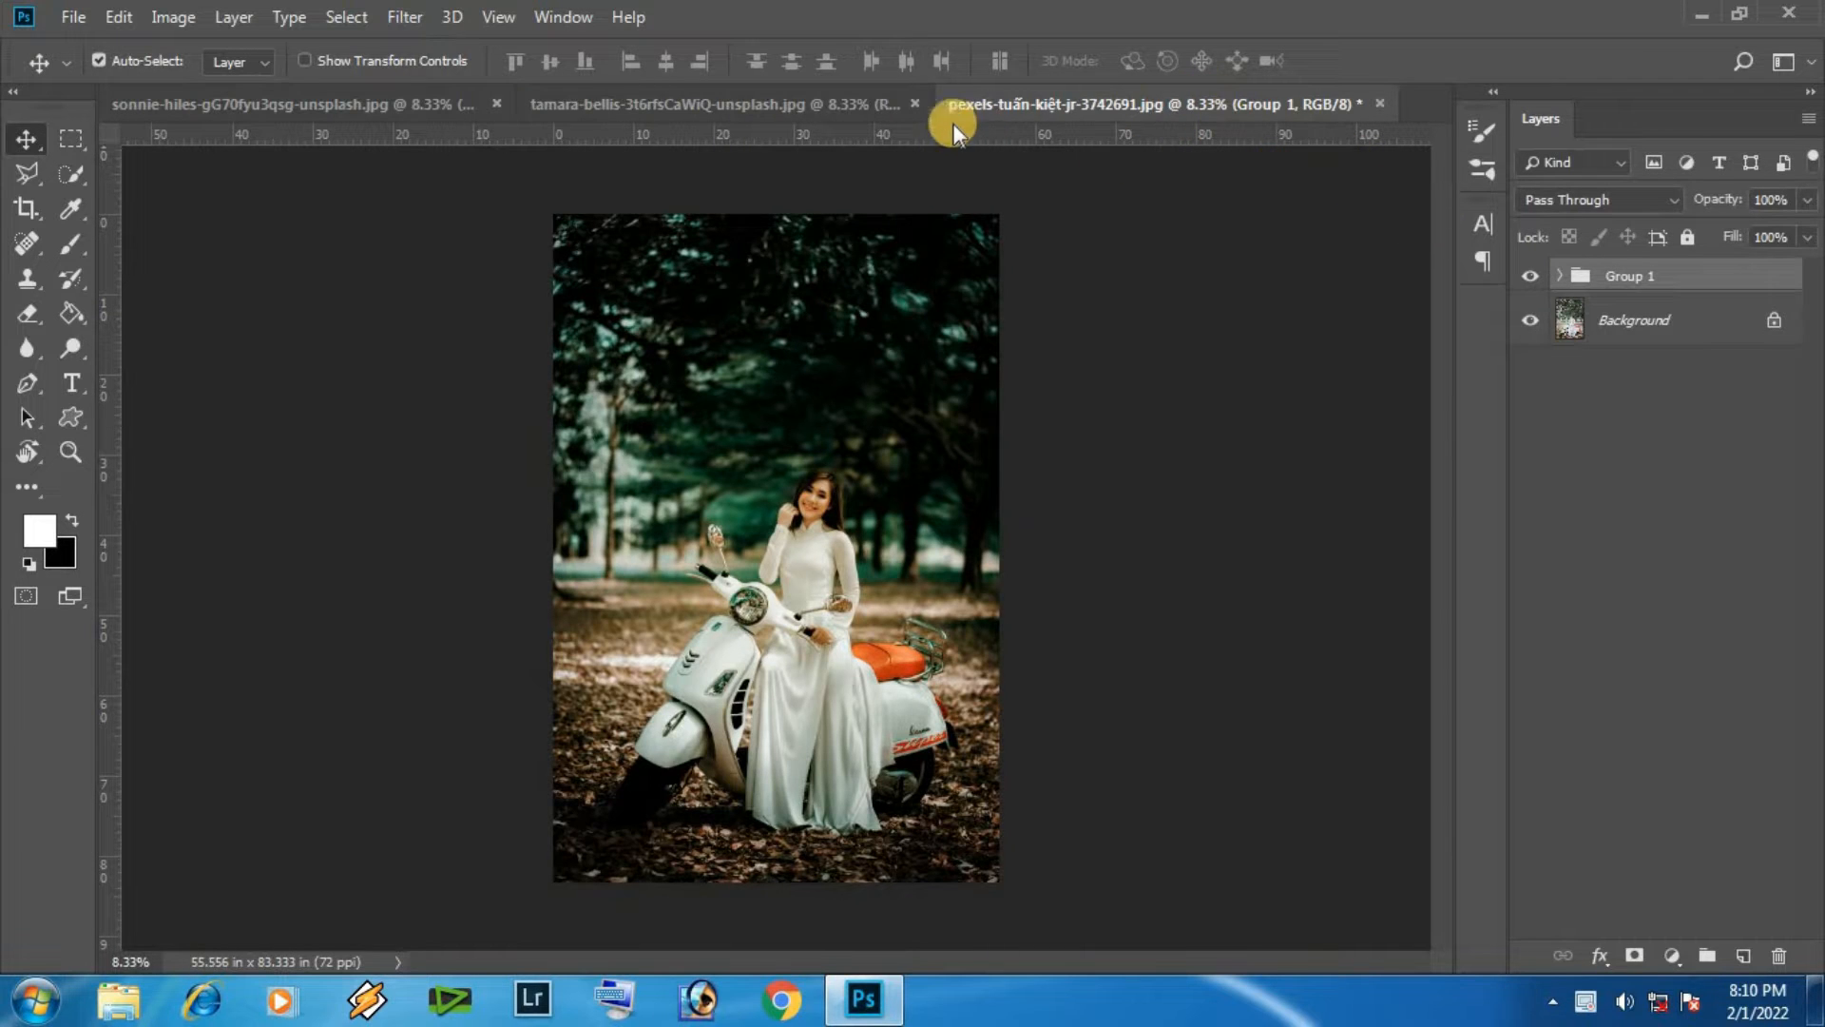
left_click(1780, 956)
left_click(855, 377)
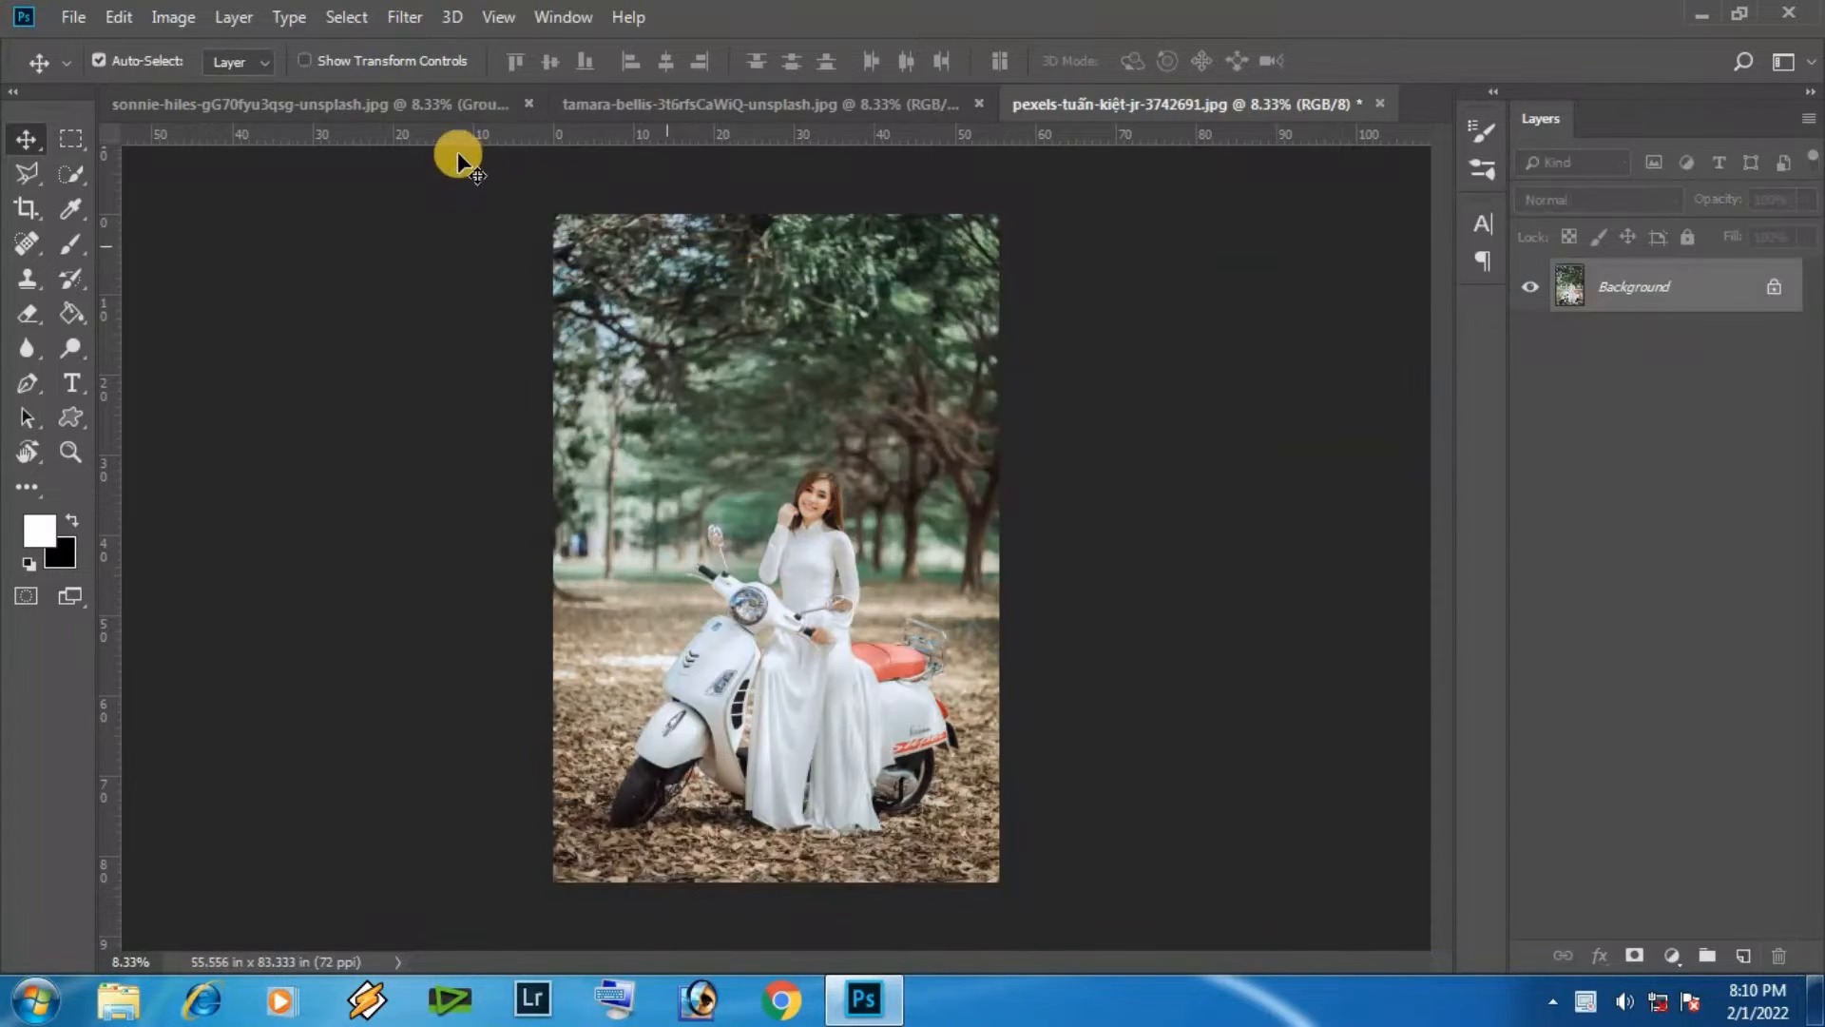
- Delete Group 1 together with its contents from the sonnie-hiles photo
left_click(446, 104)
left_click(1780, 958)
left_click(882, 389)
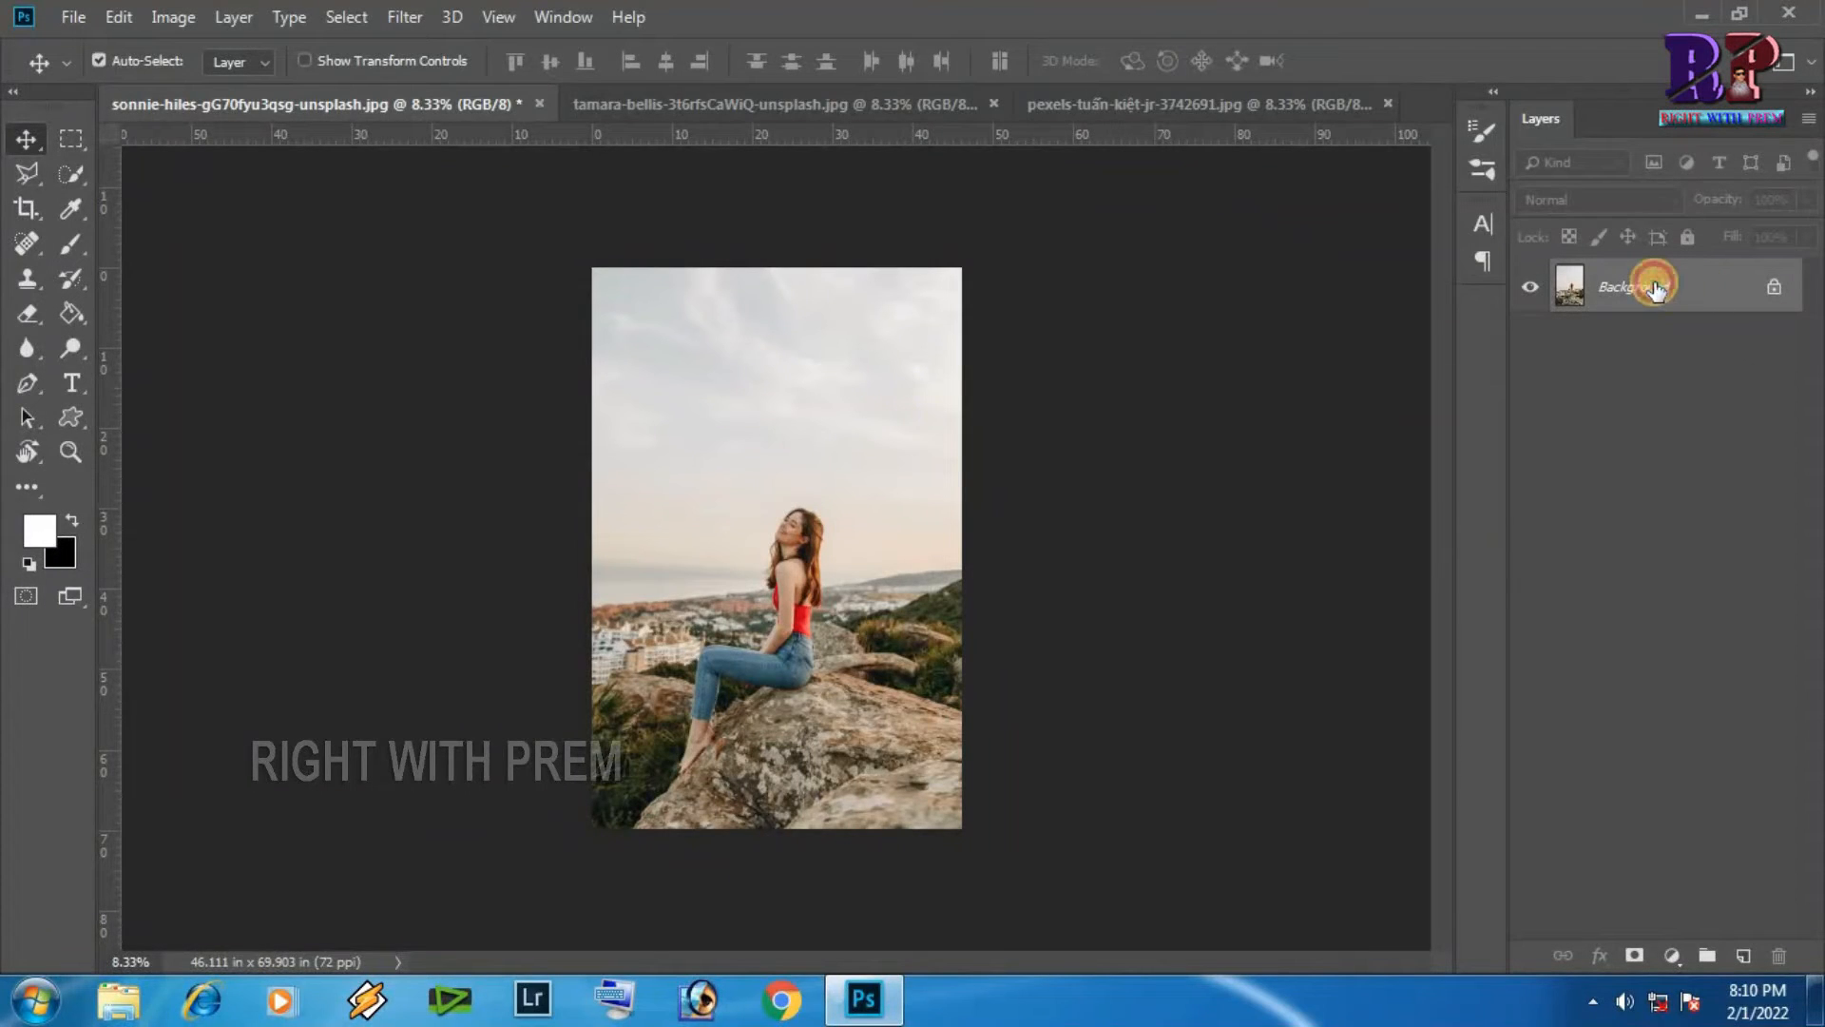
- Add a Channel Mixer adjustment layer above the Background and set Blue to 0% in the Blue output channel
left_click(1668, 955)
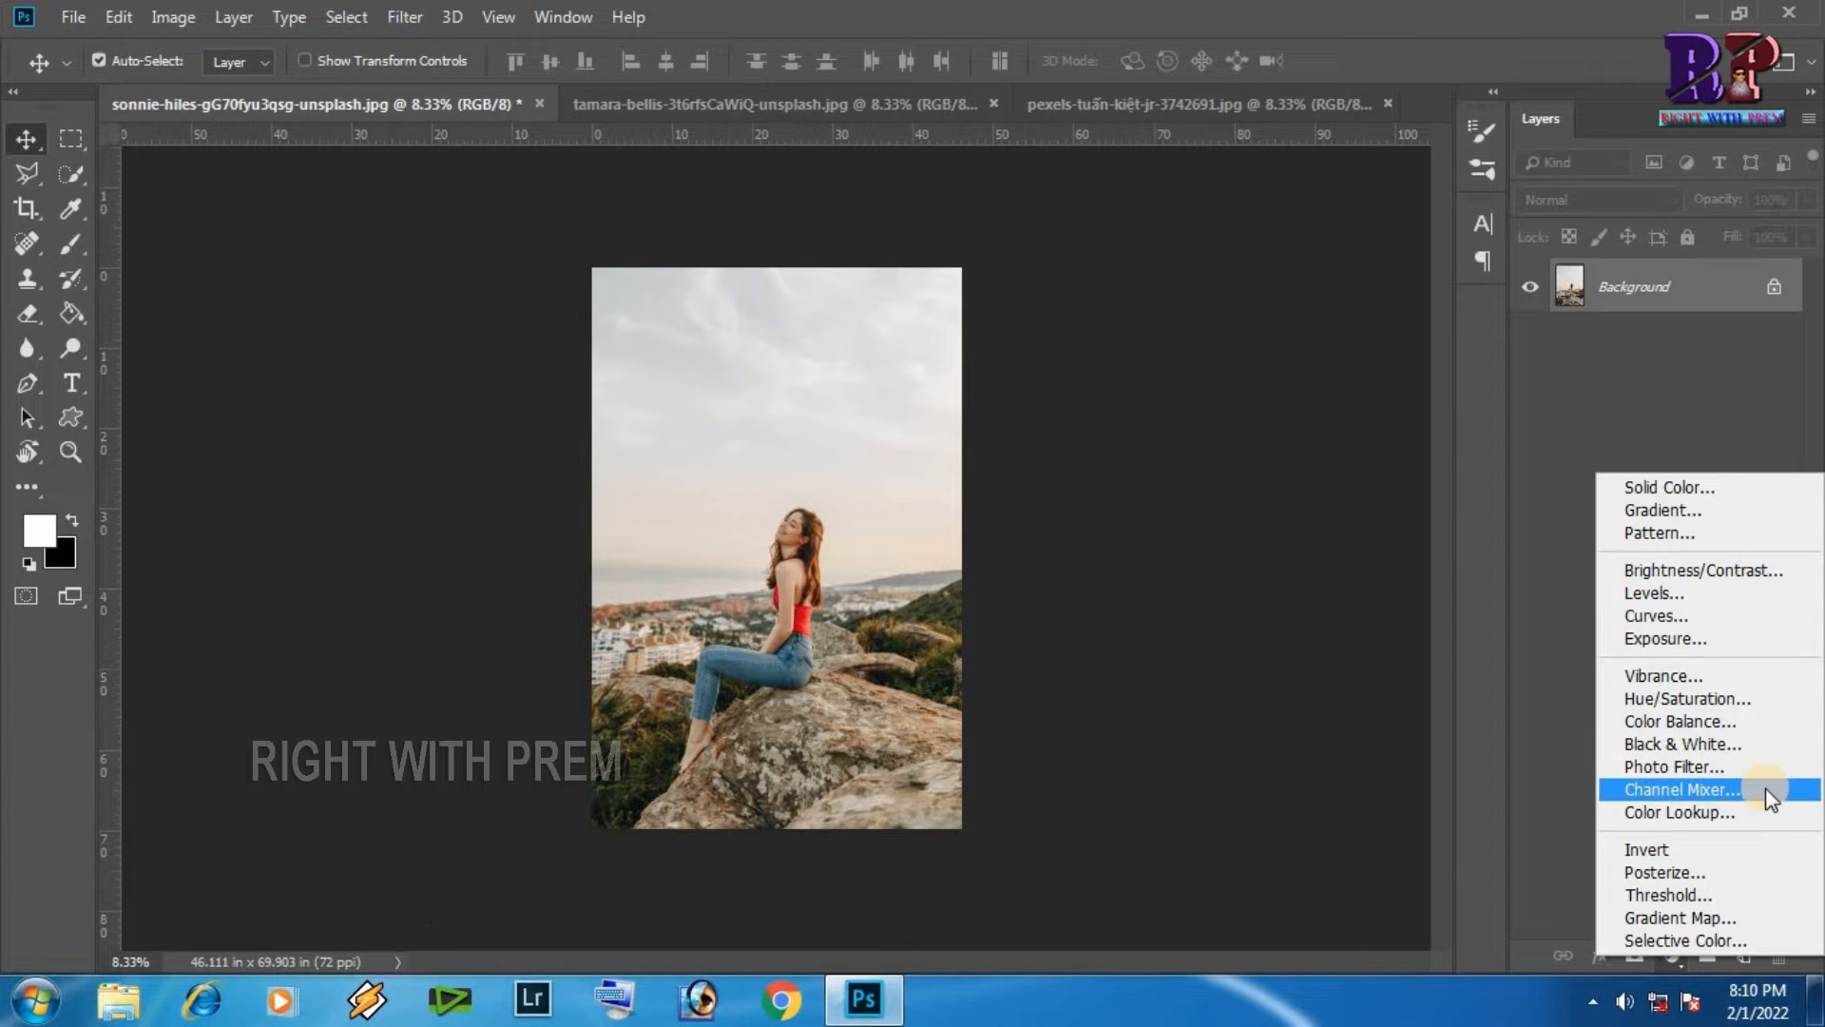
left_click(1766, 787)
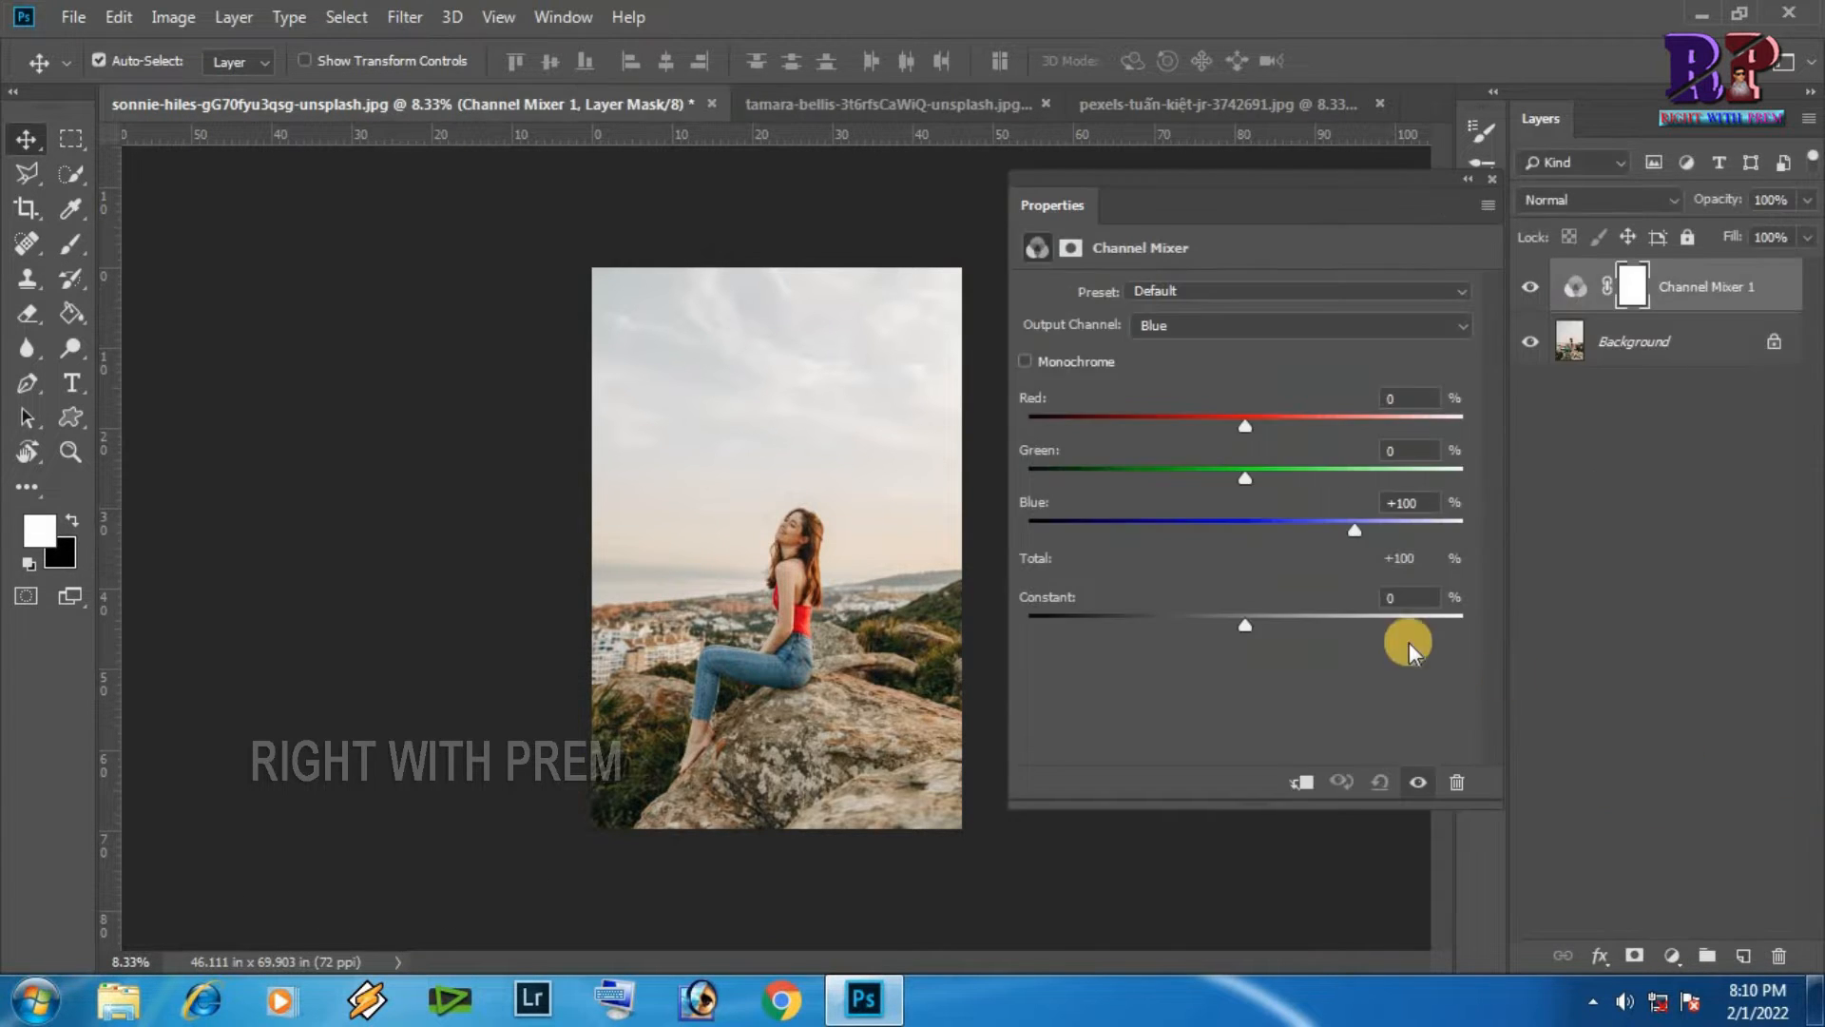
left_click(1205, 323)
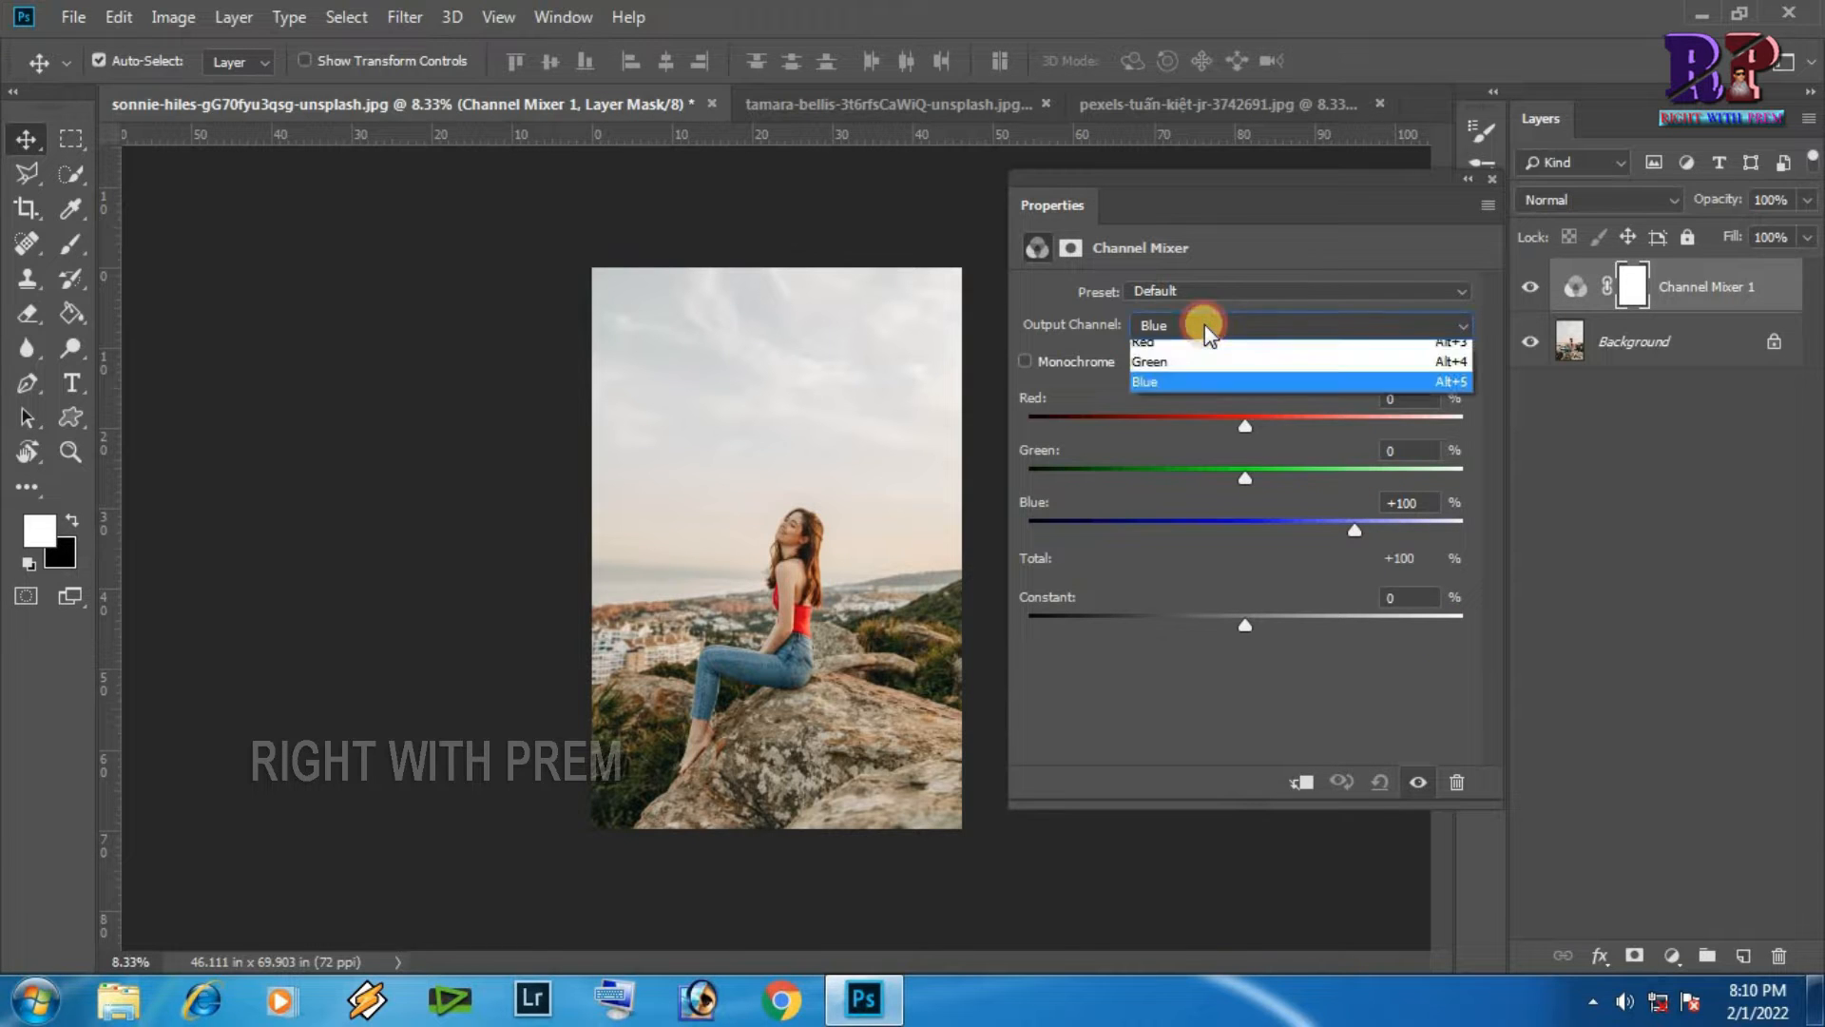
left_click(1160, 392)
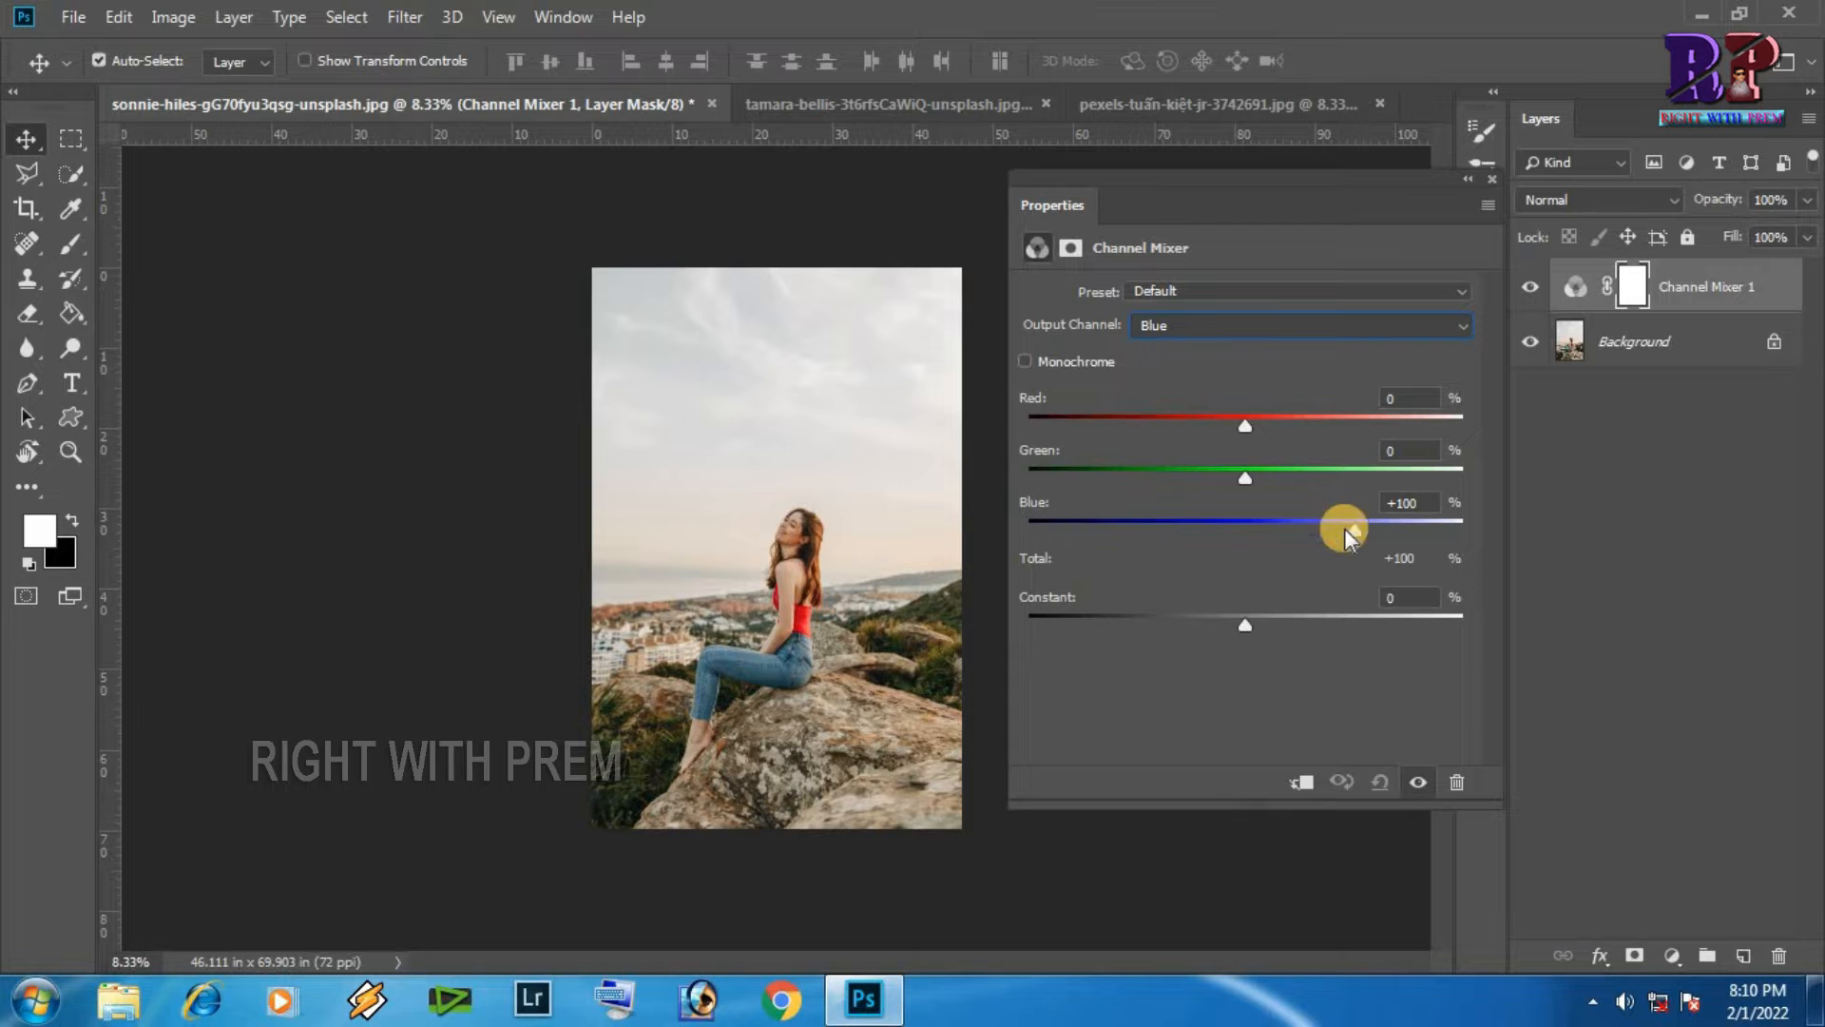
left_click_drag(1425, 503, 1325, 504)
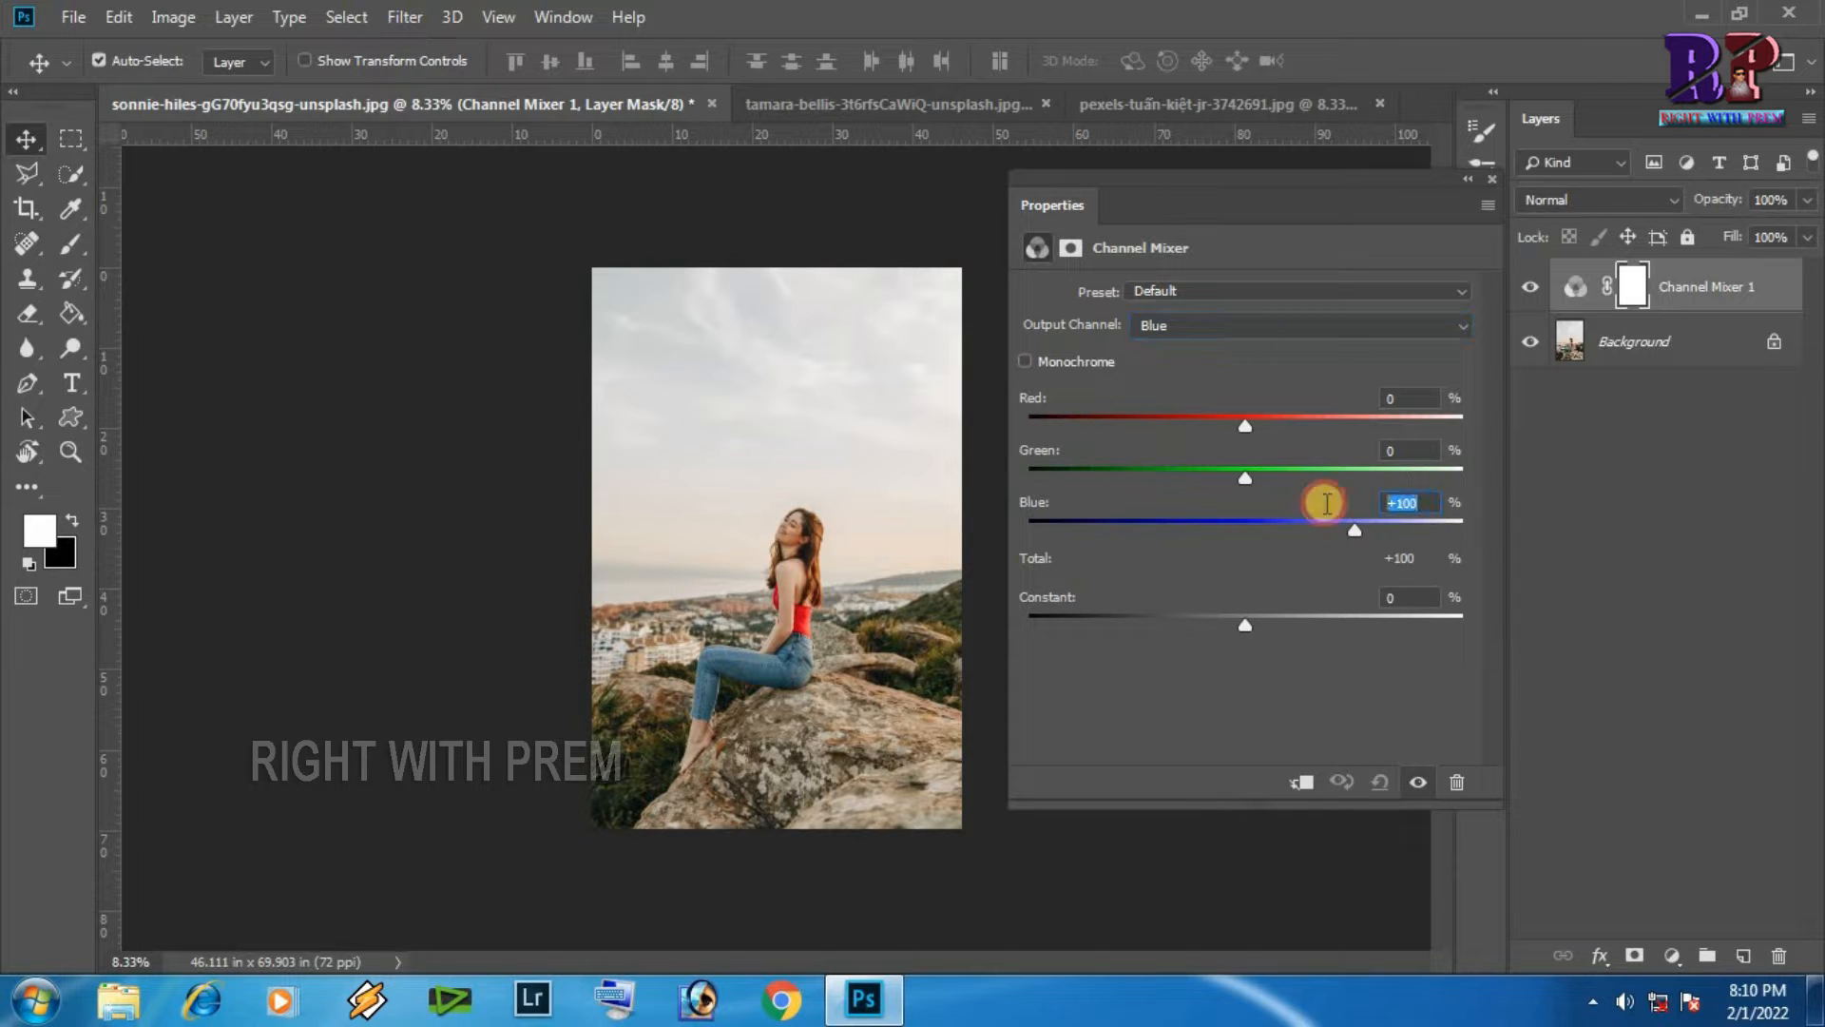
type("000")
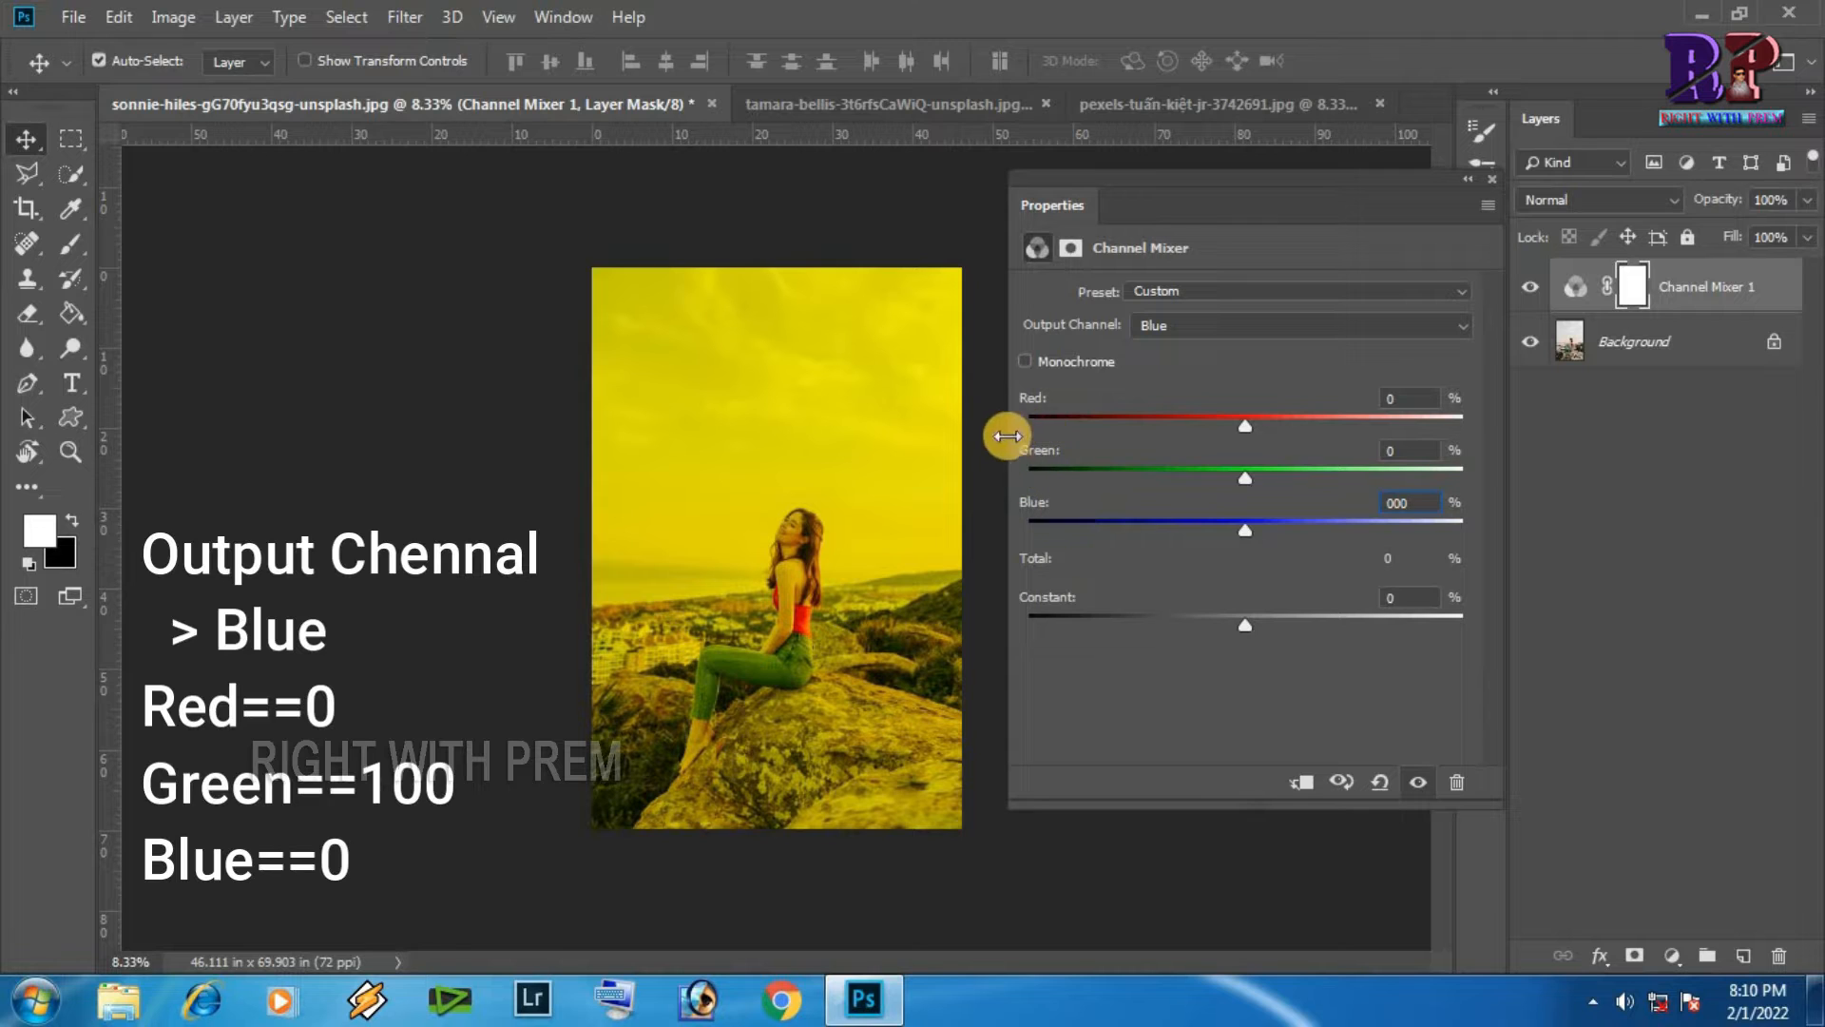
- Set Green to 100% in the Channel Mixer's Blue output channel and close the adjustment settings
left_click(1082, 461)
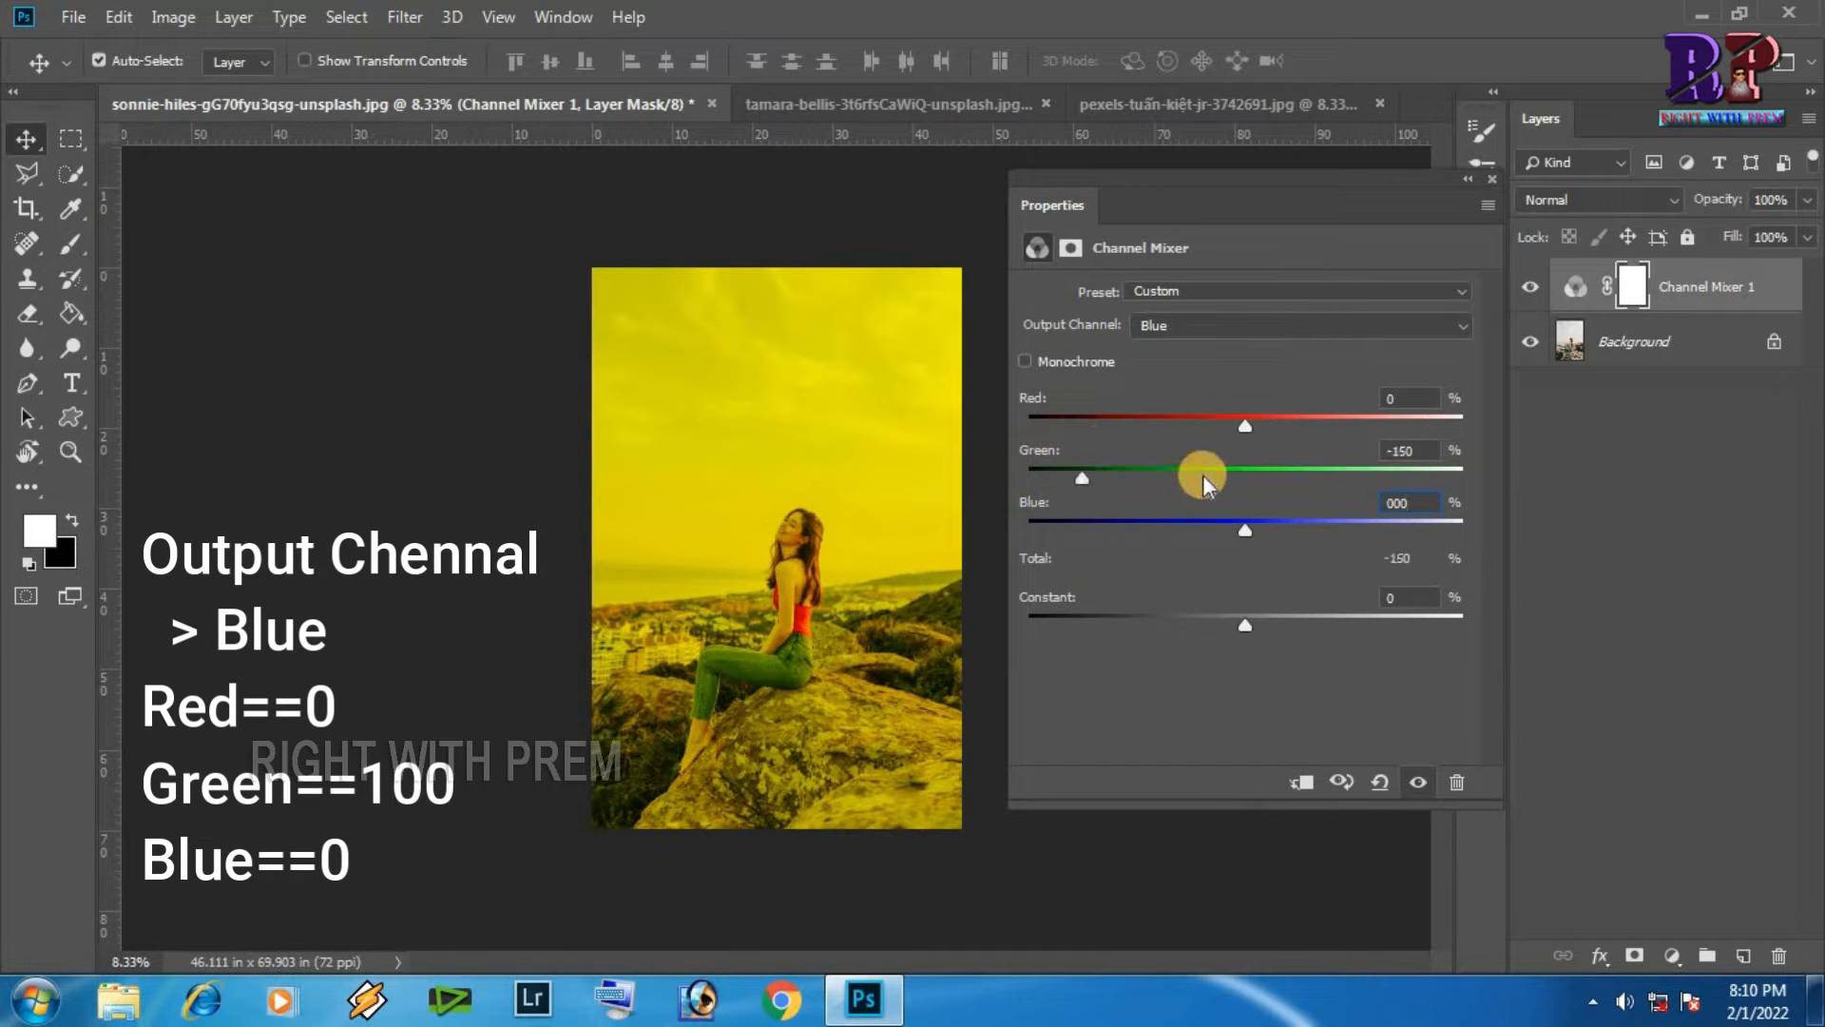
left_click_drag(1086, 479, 1369, 495)
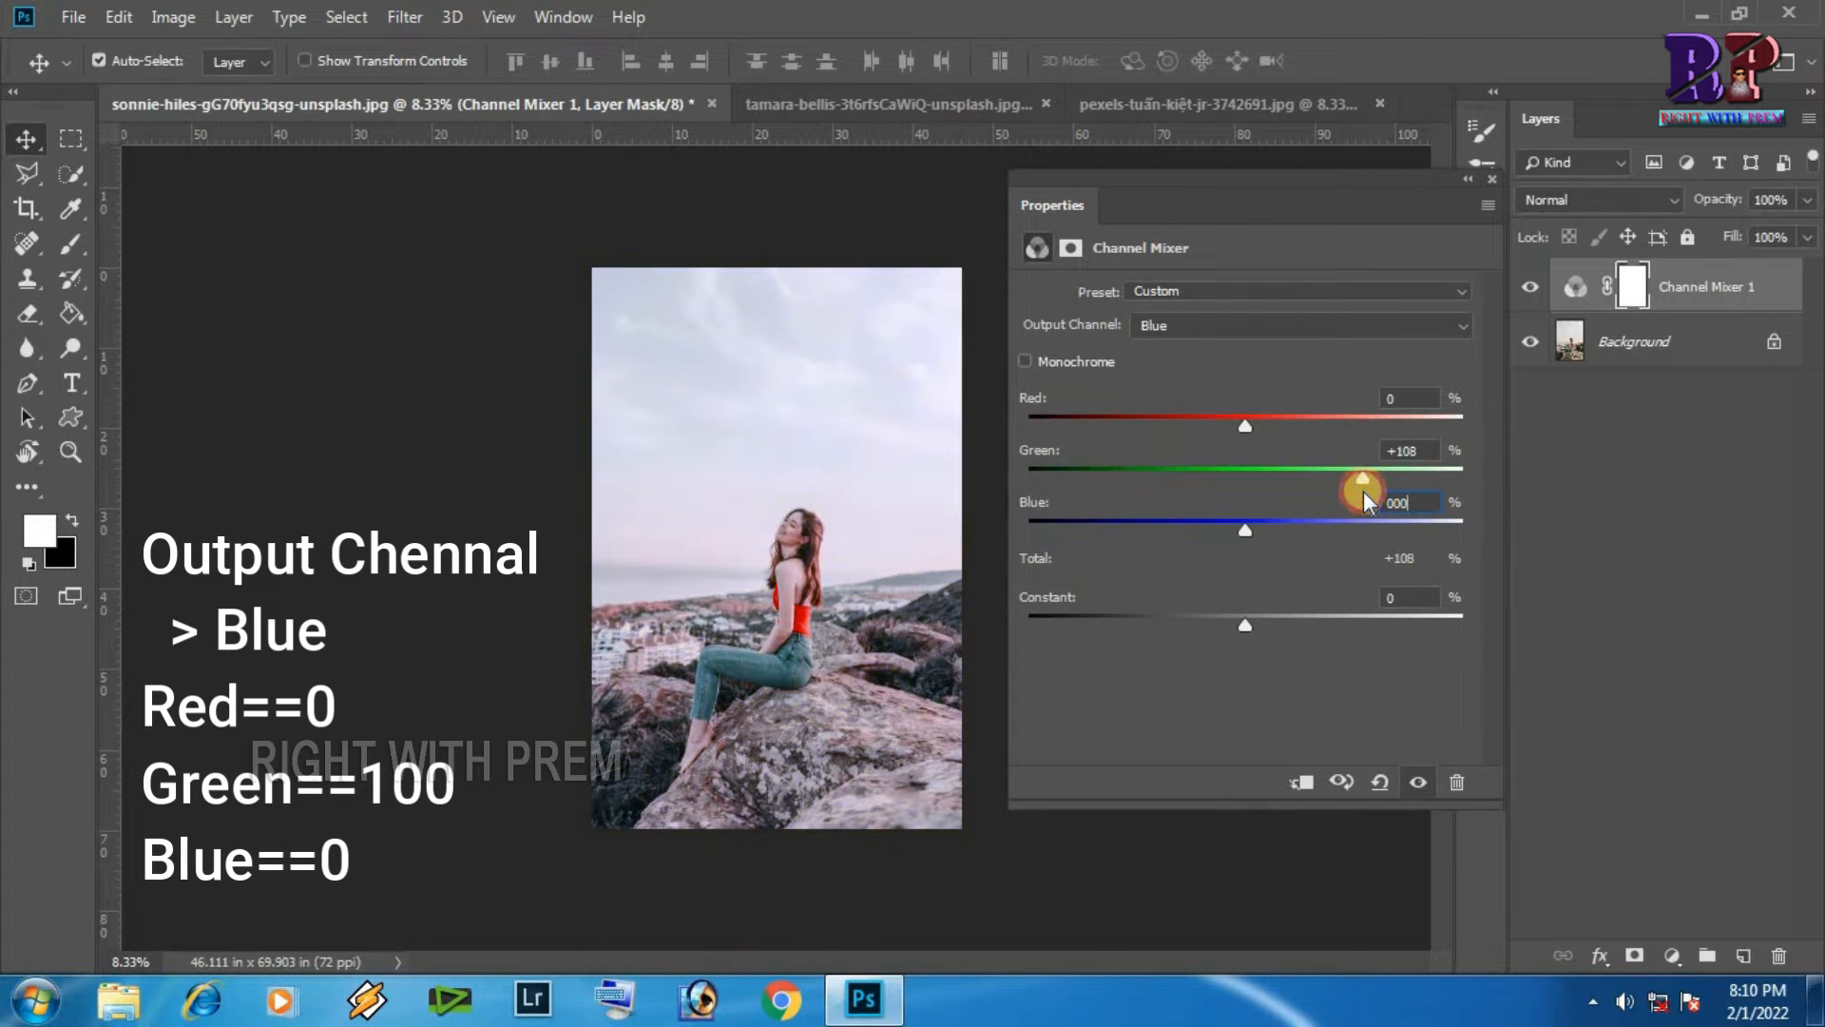
left_click(1422, 452)
type("100")
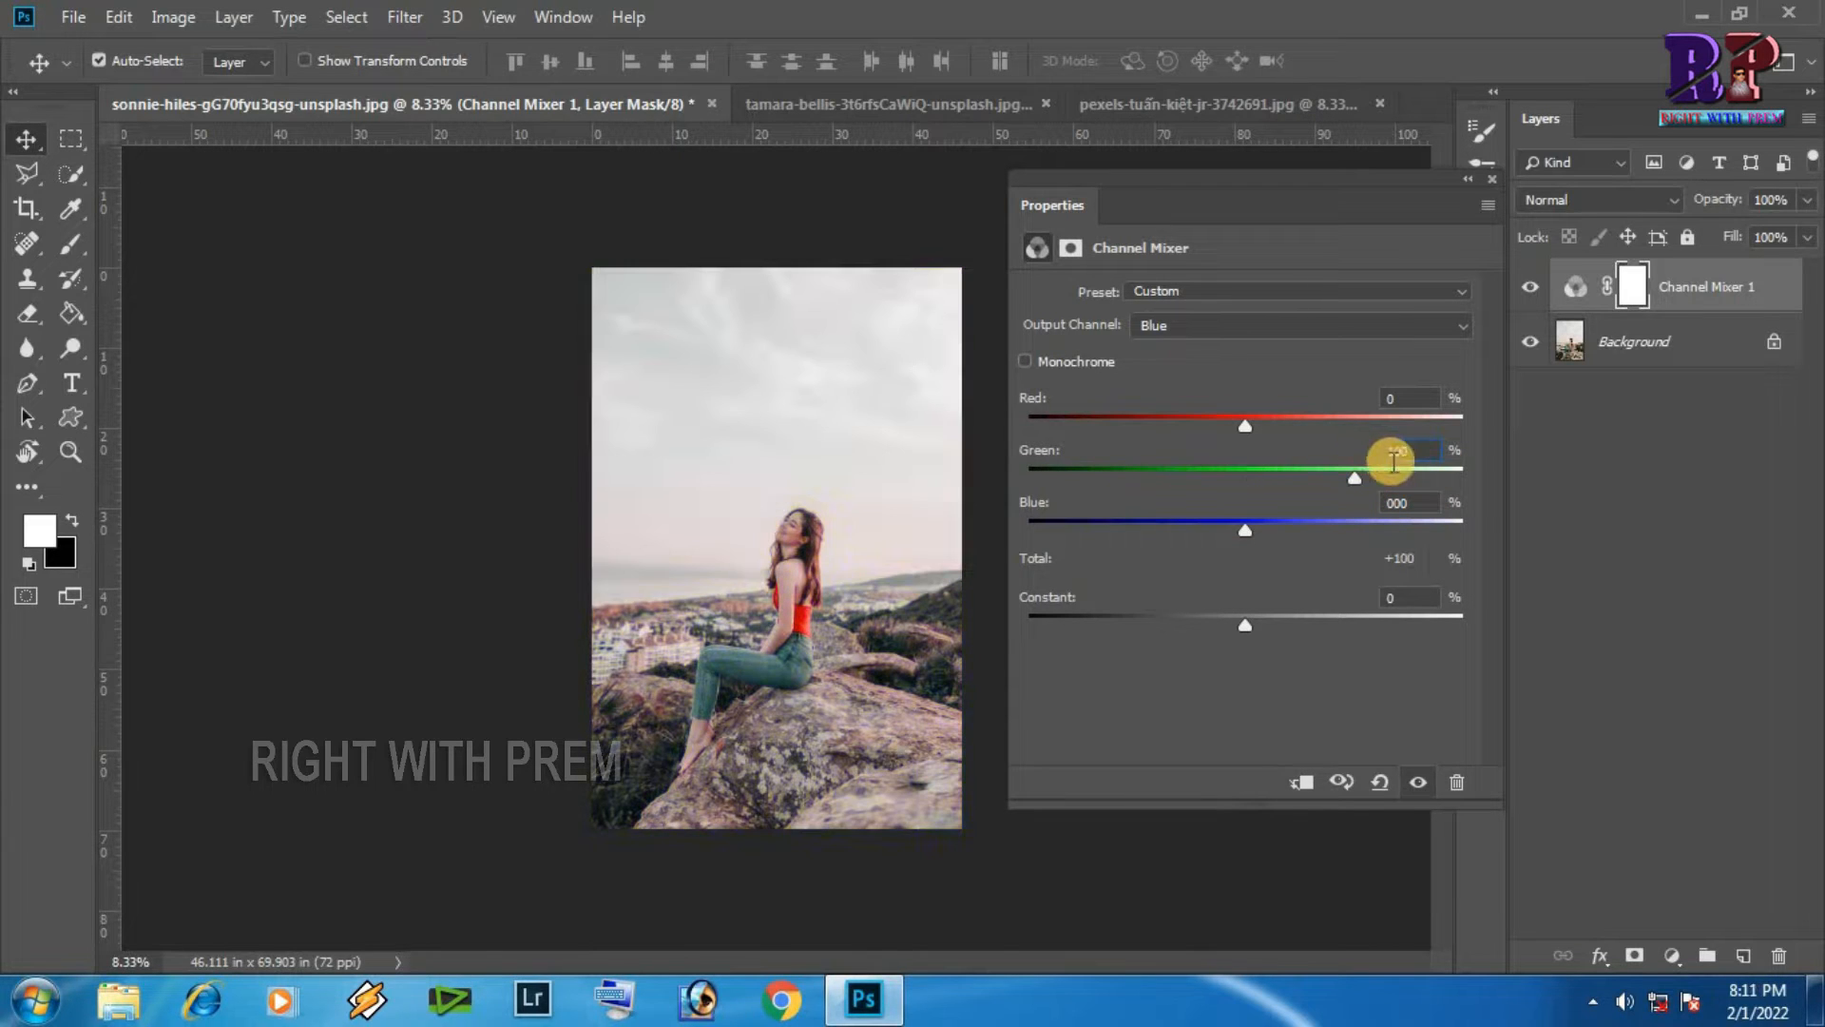
key("Return")
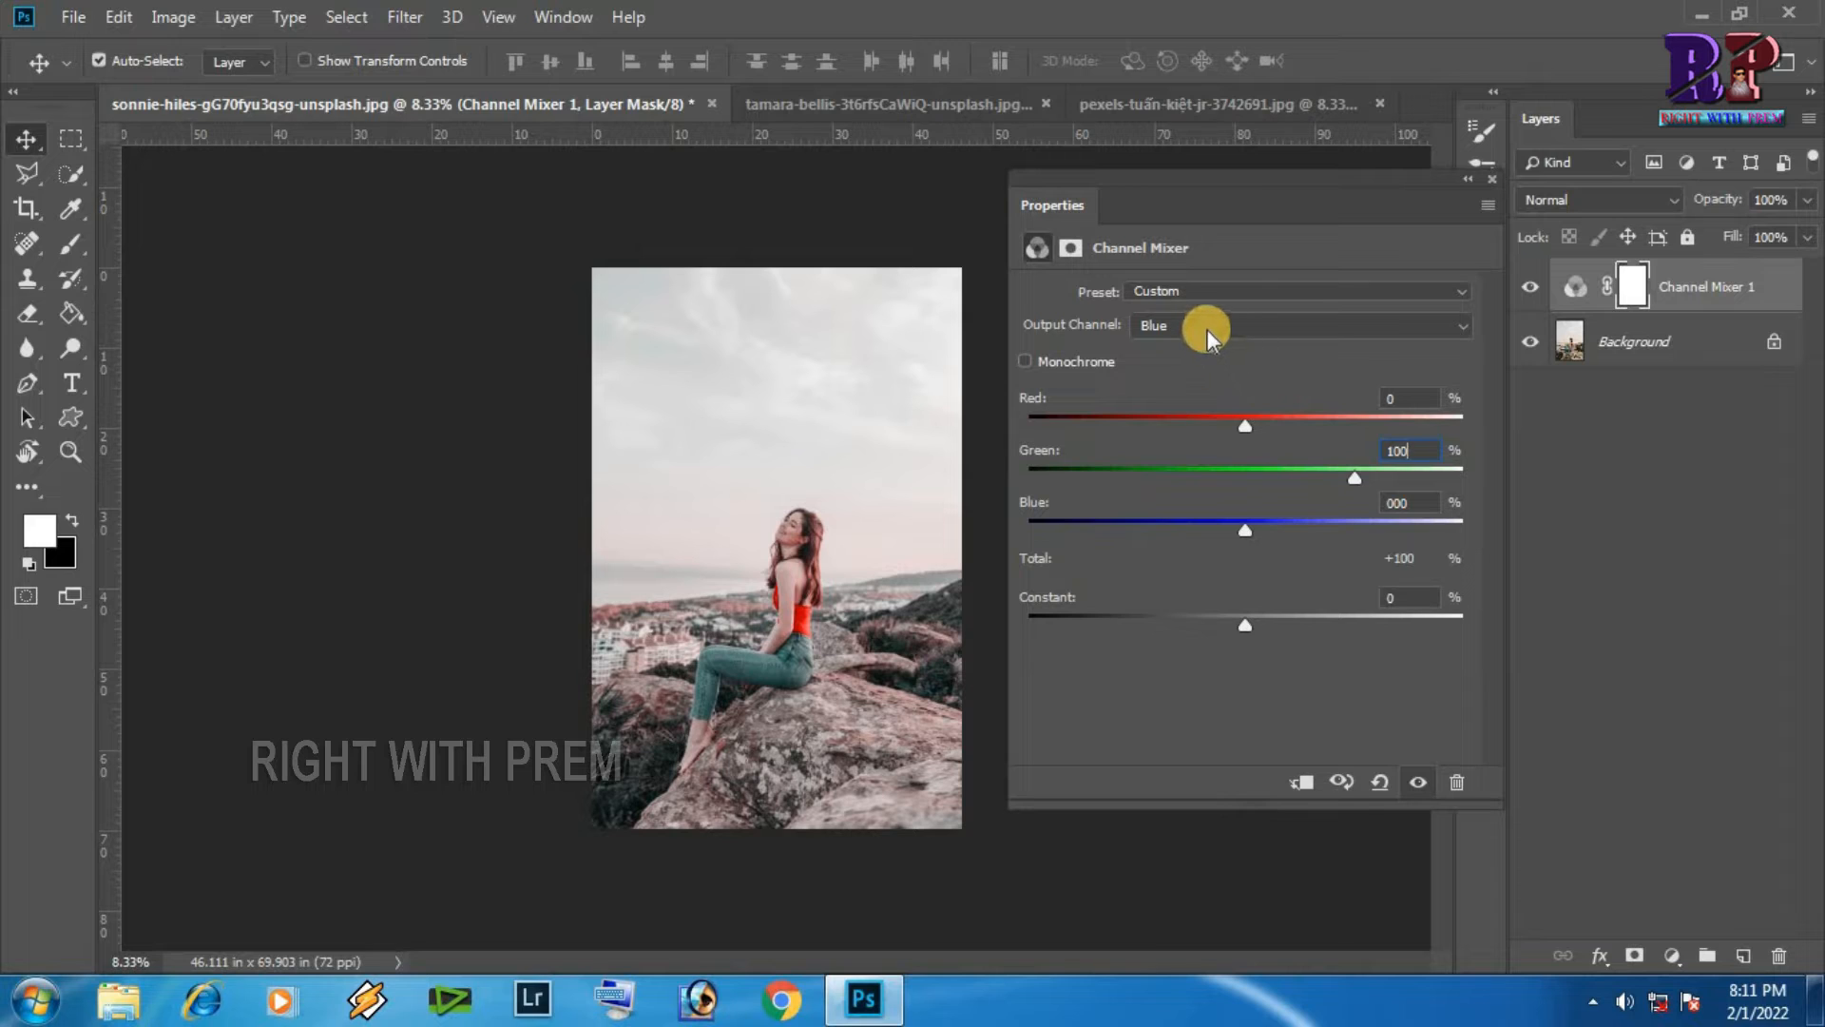
left_click(1489, 180)
- Toggle the Channel Mixer layer's visibility to compare the photo with and without the adjustment
left_click(1530, 287)
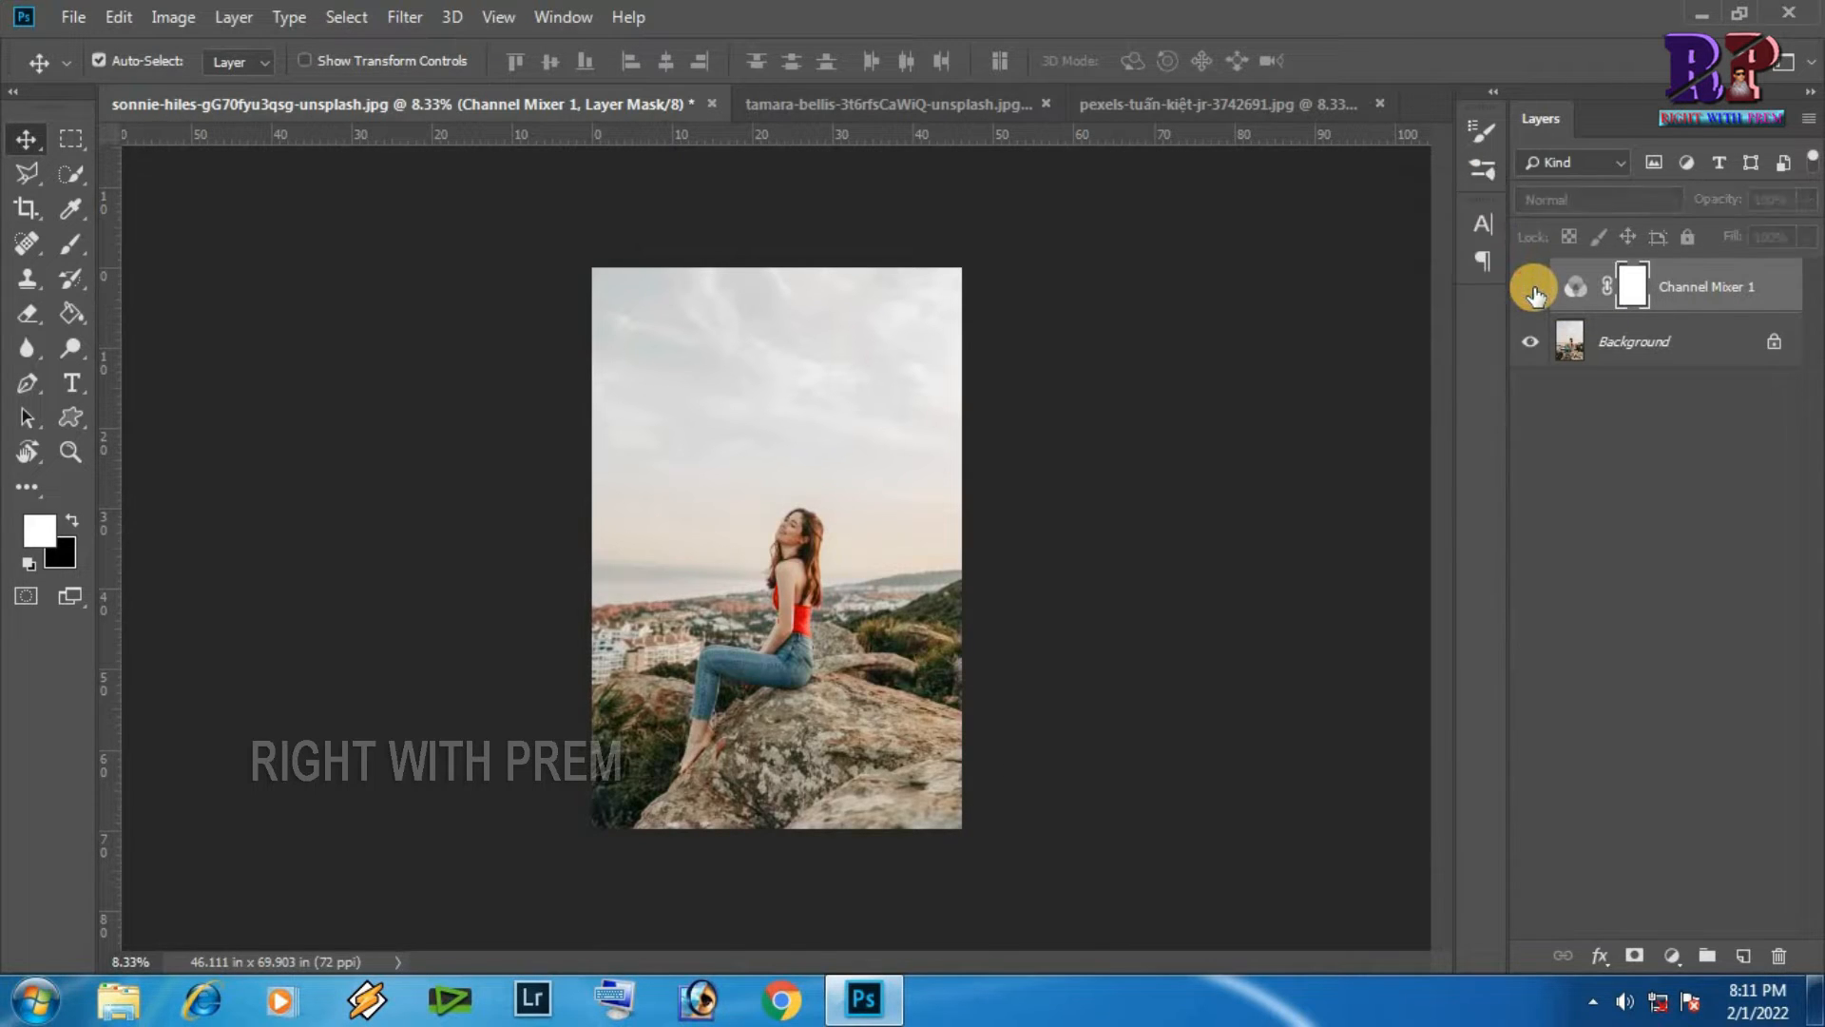
left_click(1533, 288)
left_click(1531, 289)
left_click(1531, 289)
left_click(1530, 288)
left_click(1531, 288)
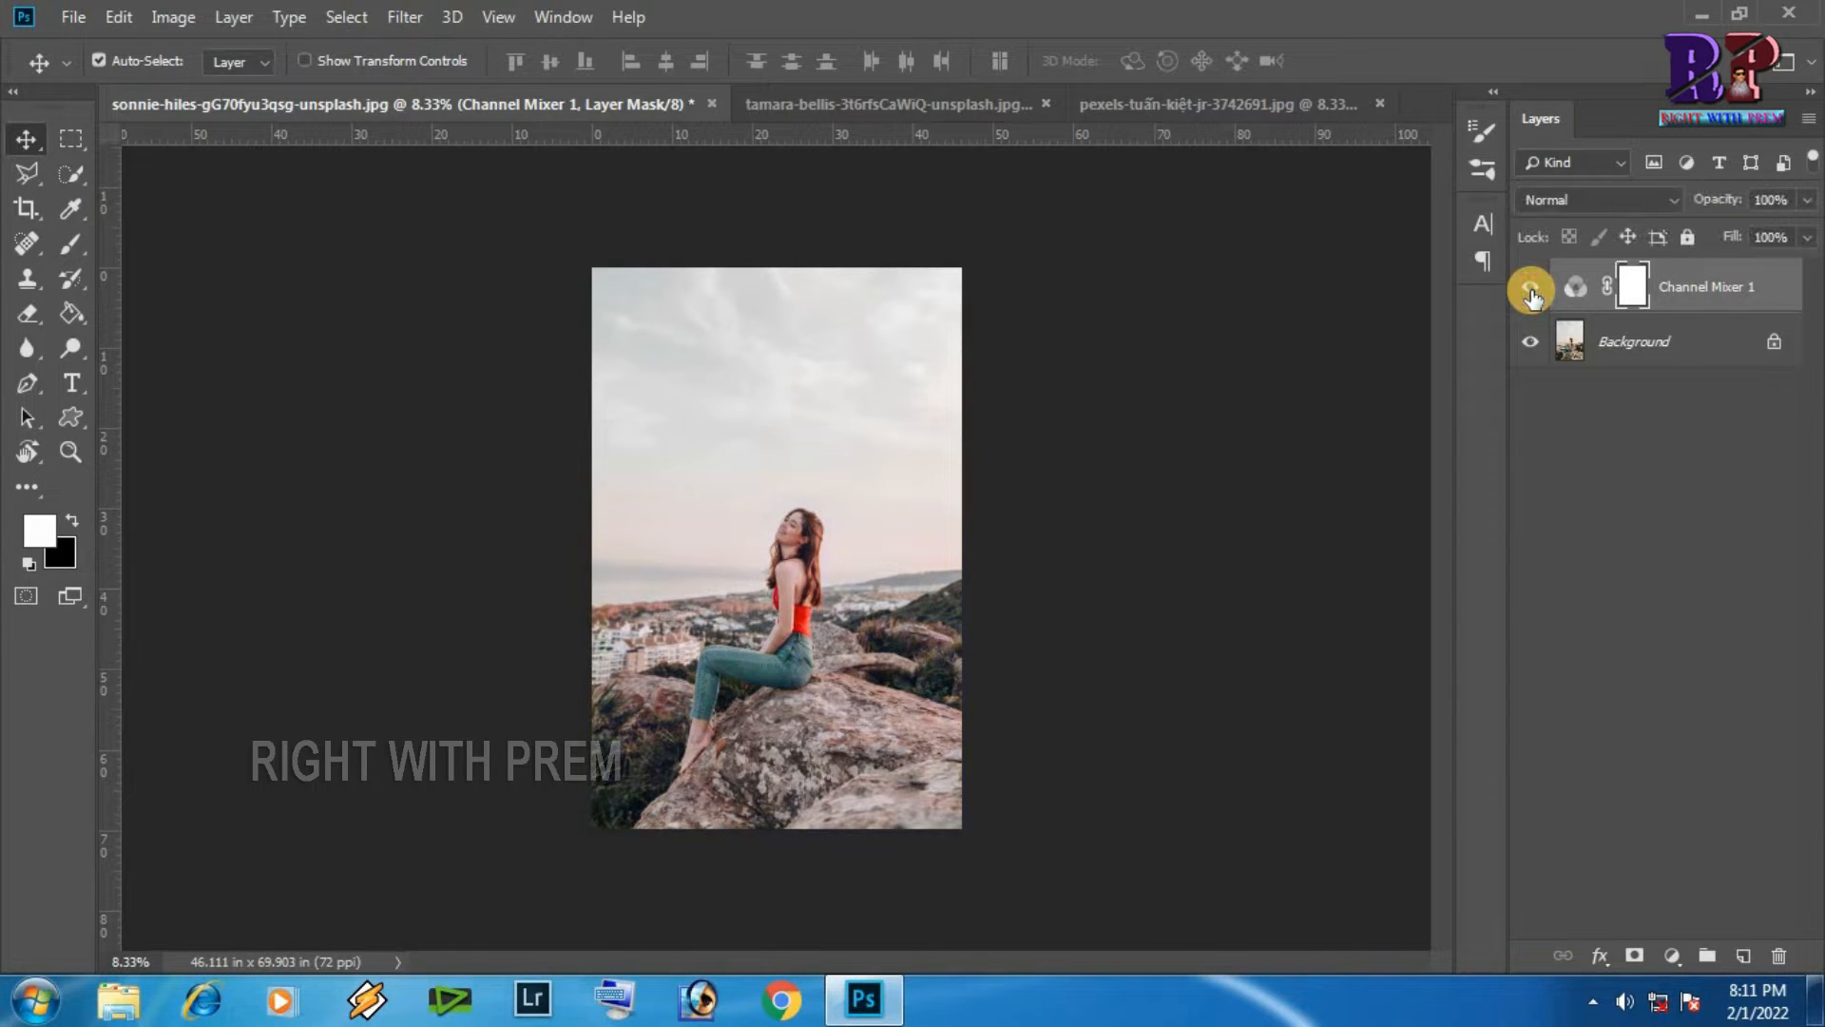
- Add a Selective Color adjustment layer and set its Reds to Cyan 60% and Yellow 100%
left_click(1671, 955)
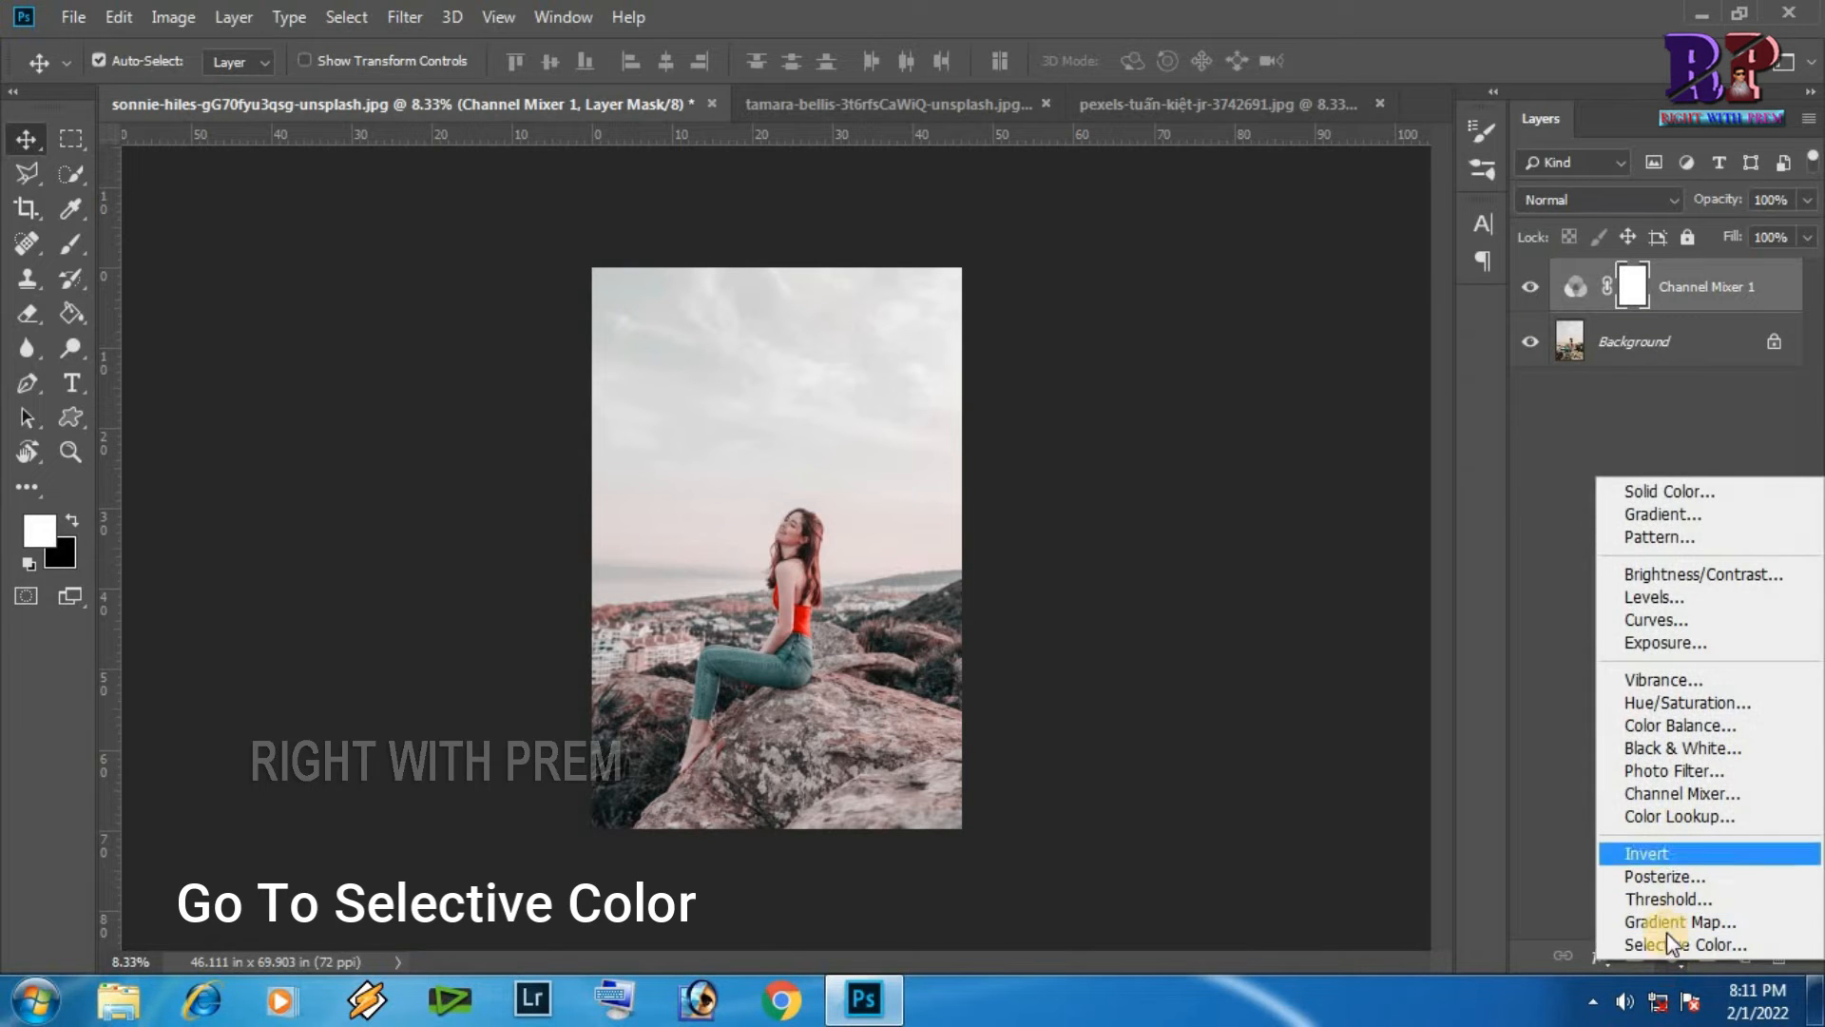
left_click(1762, 947)
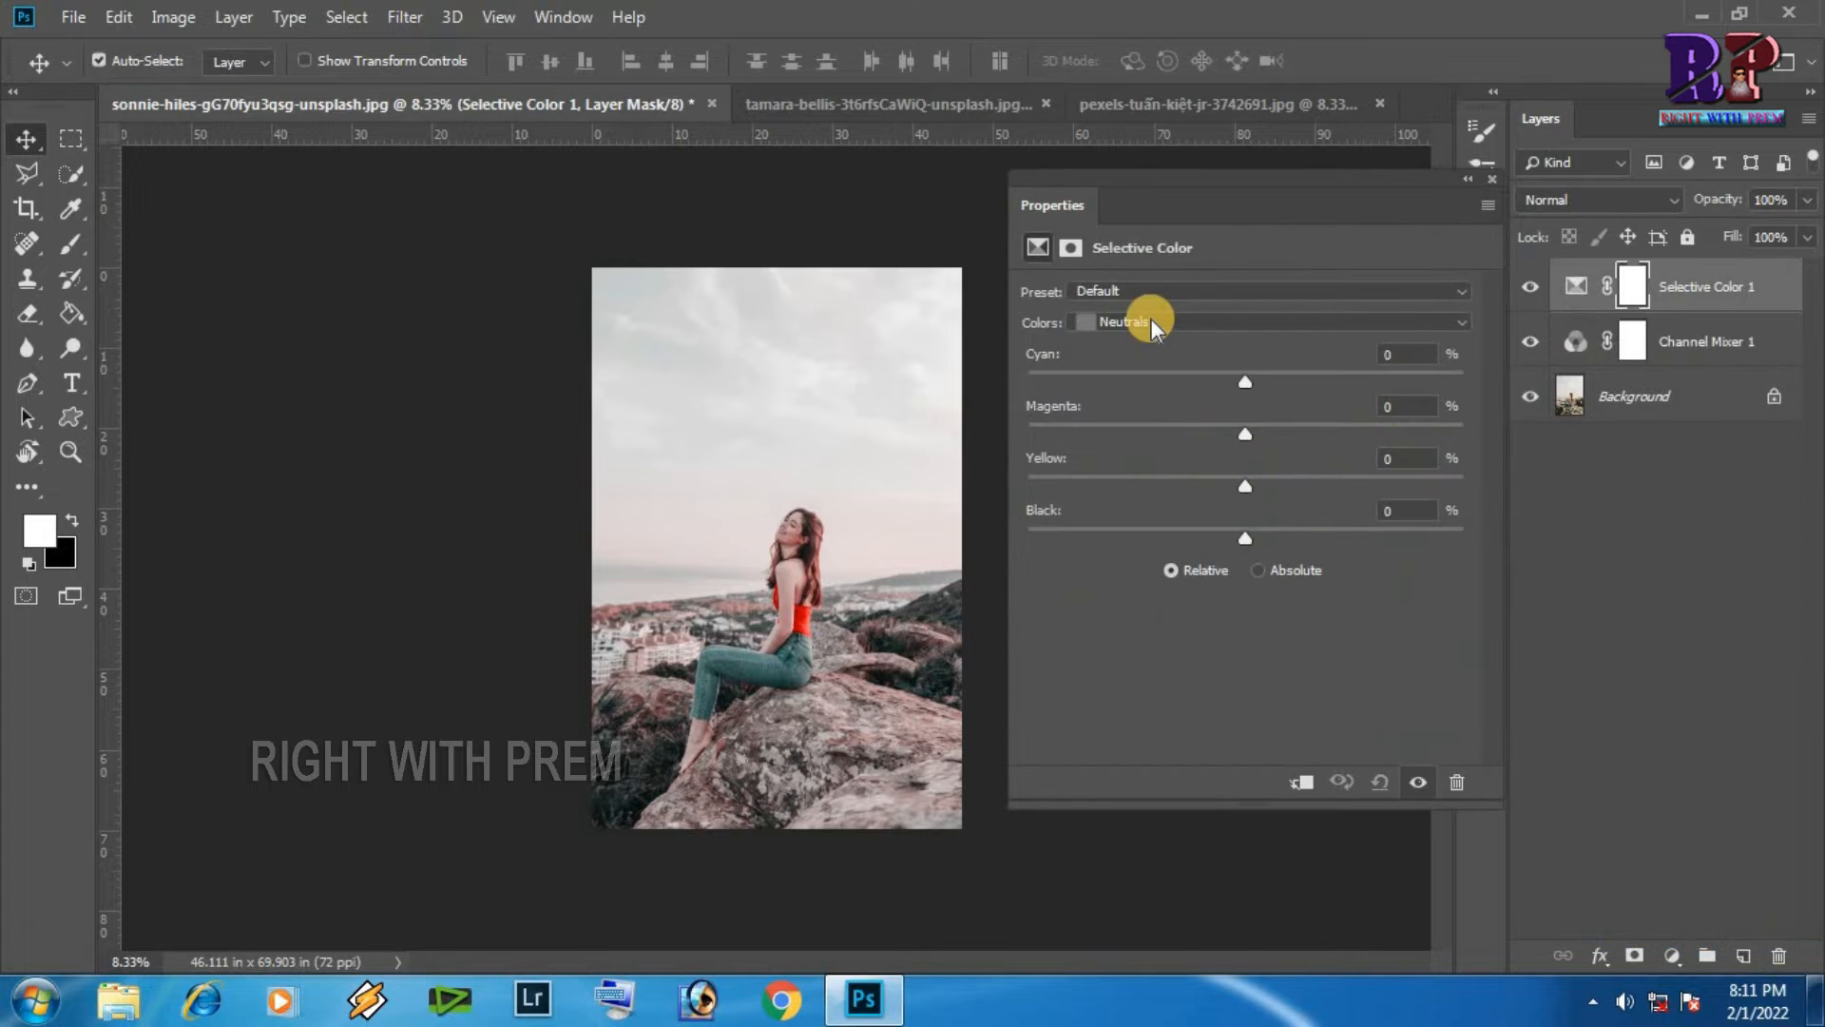
left_click(1150, 316)
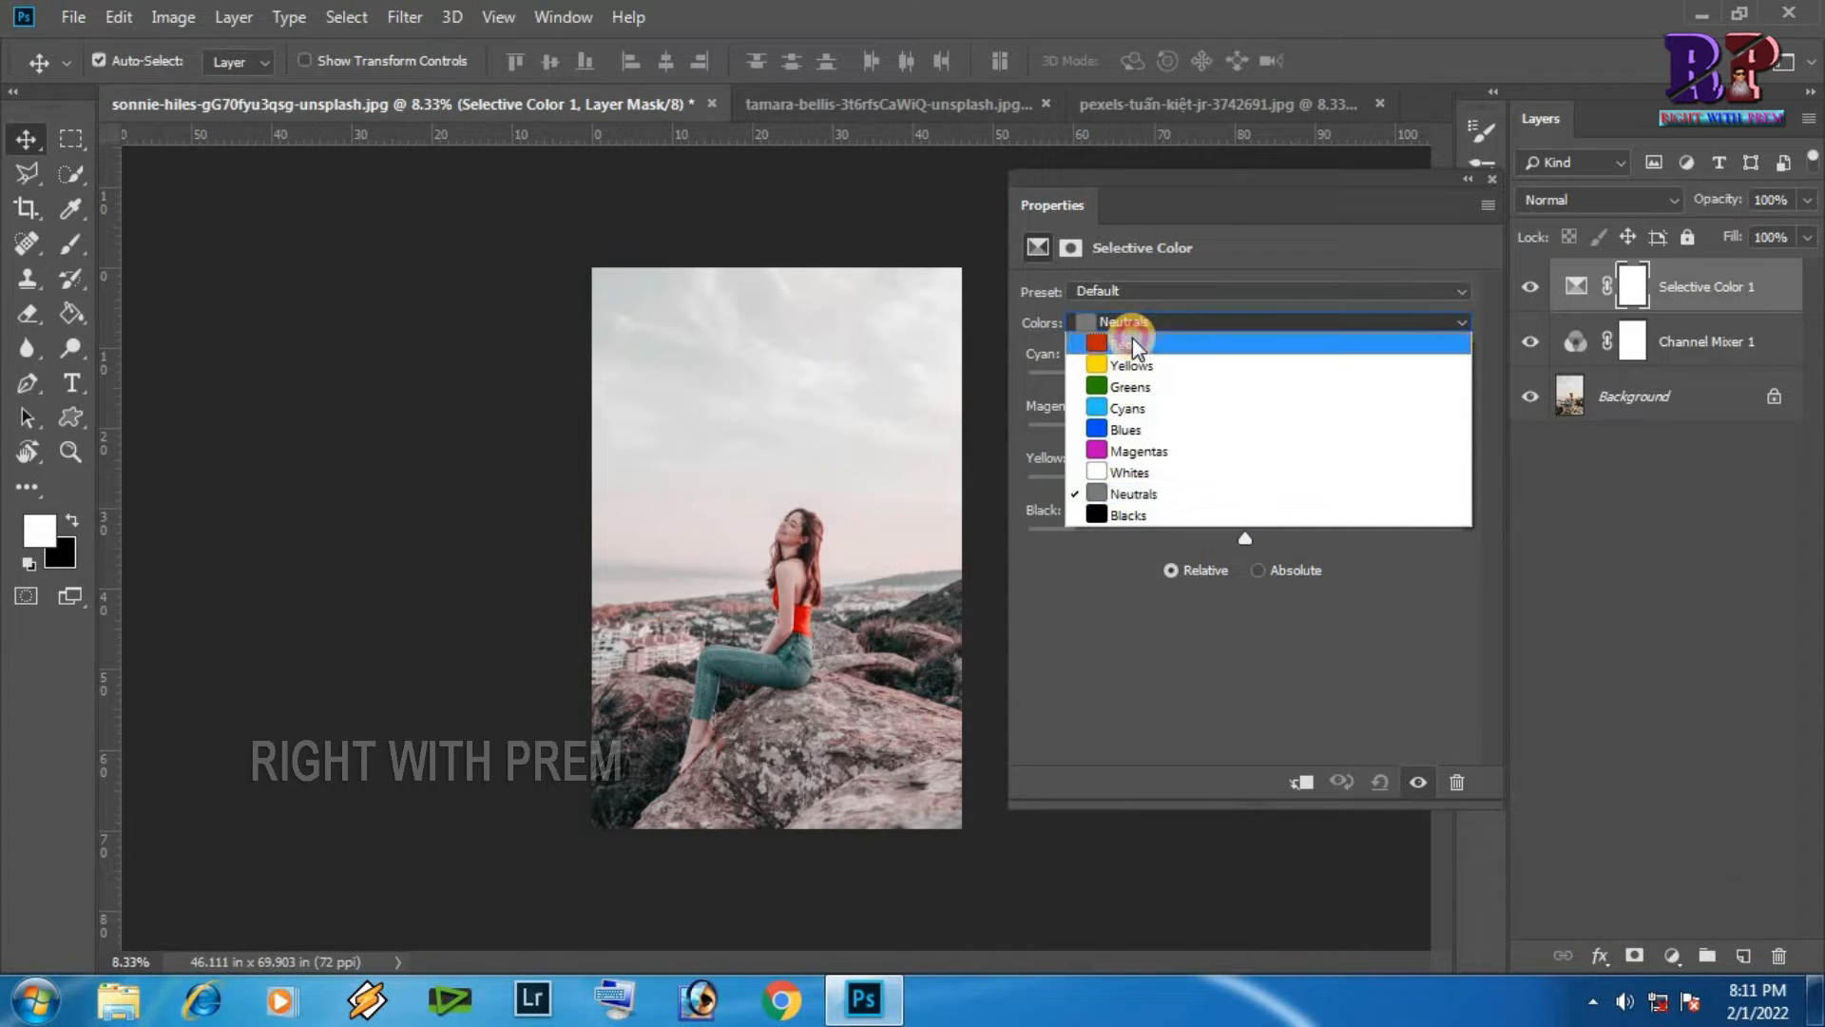
left_click(1133, 338)
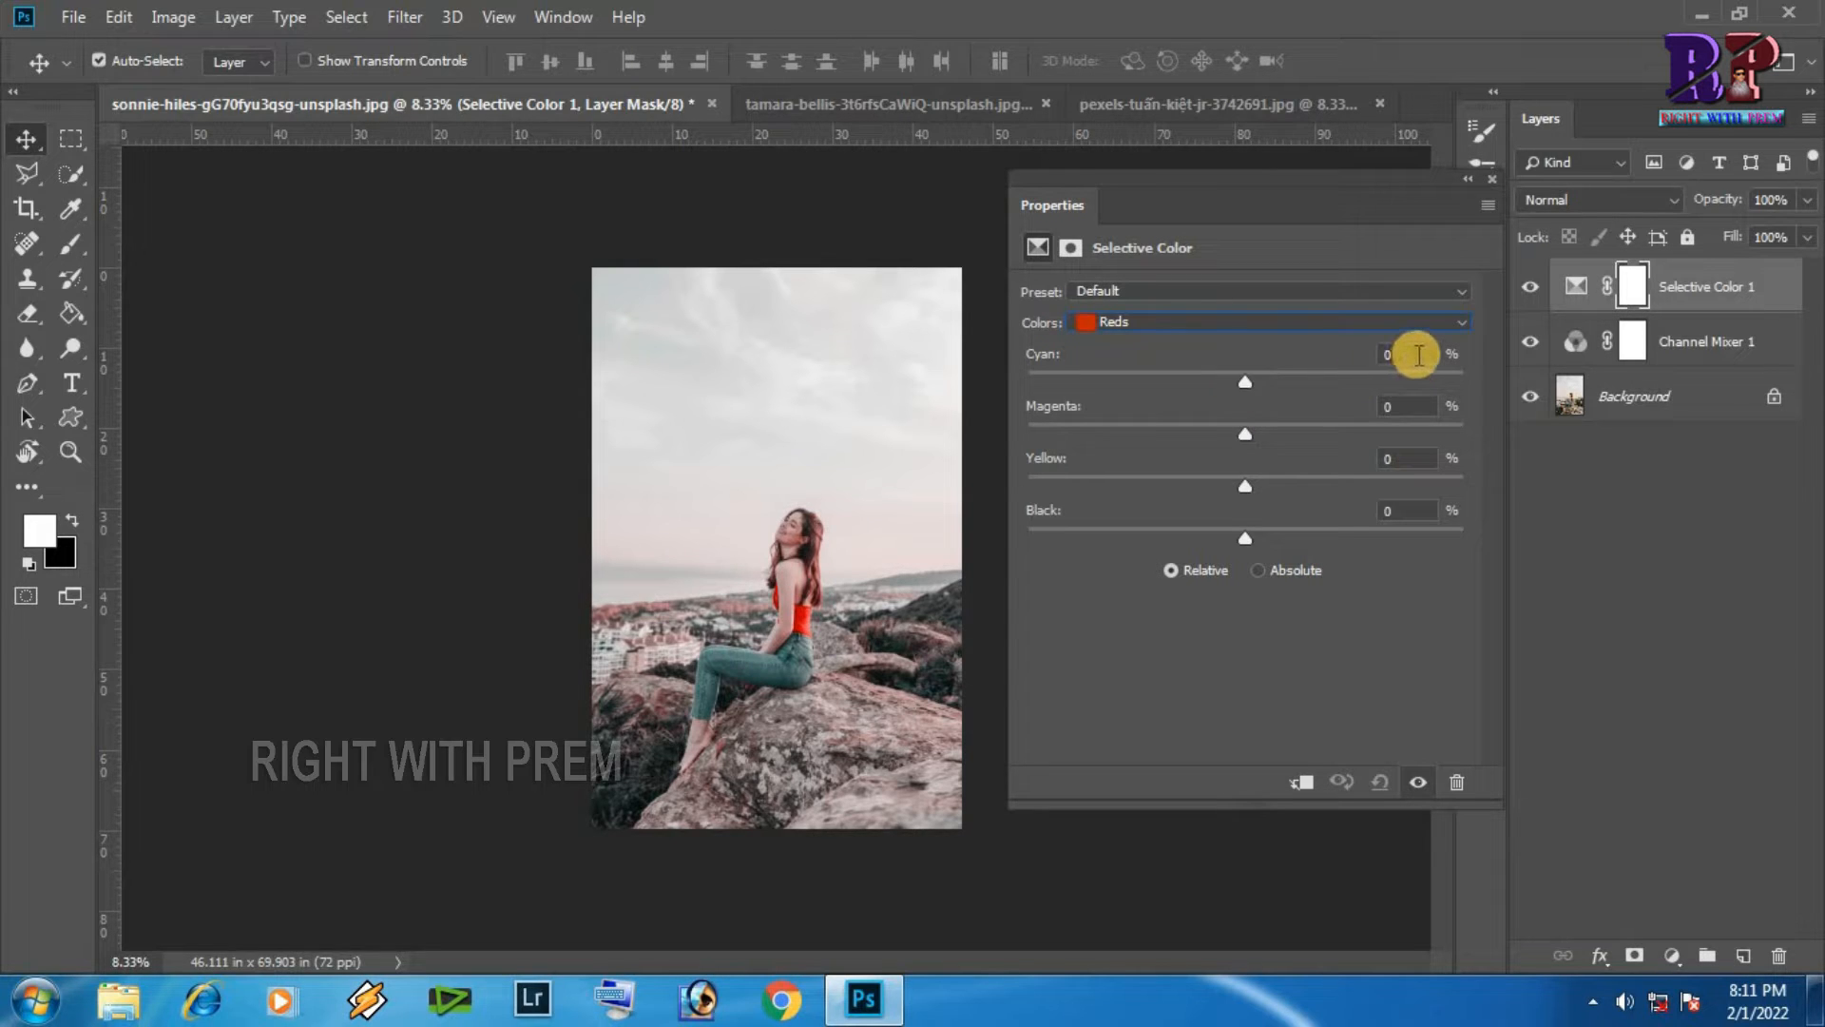
left_click_drag(1411, 354, 1370, 357)
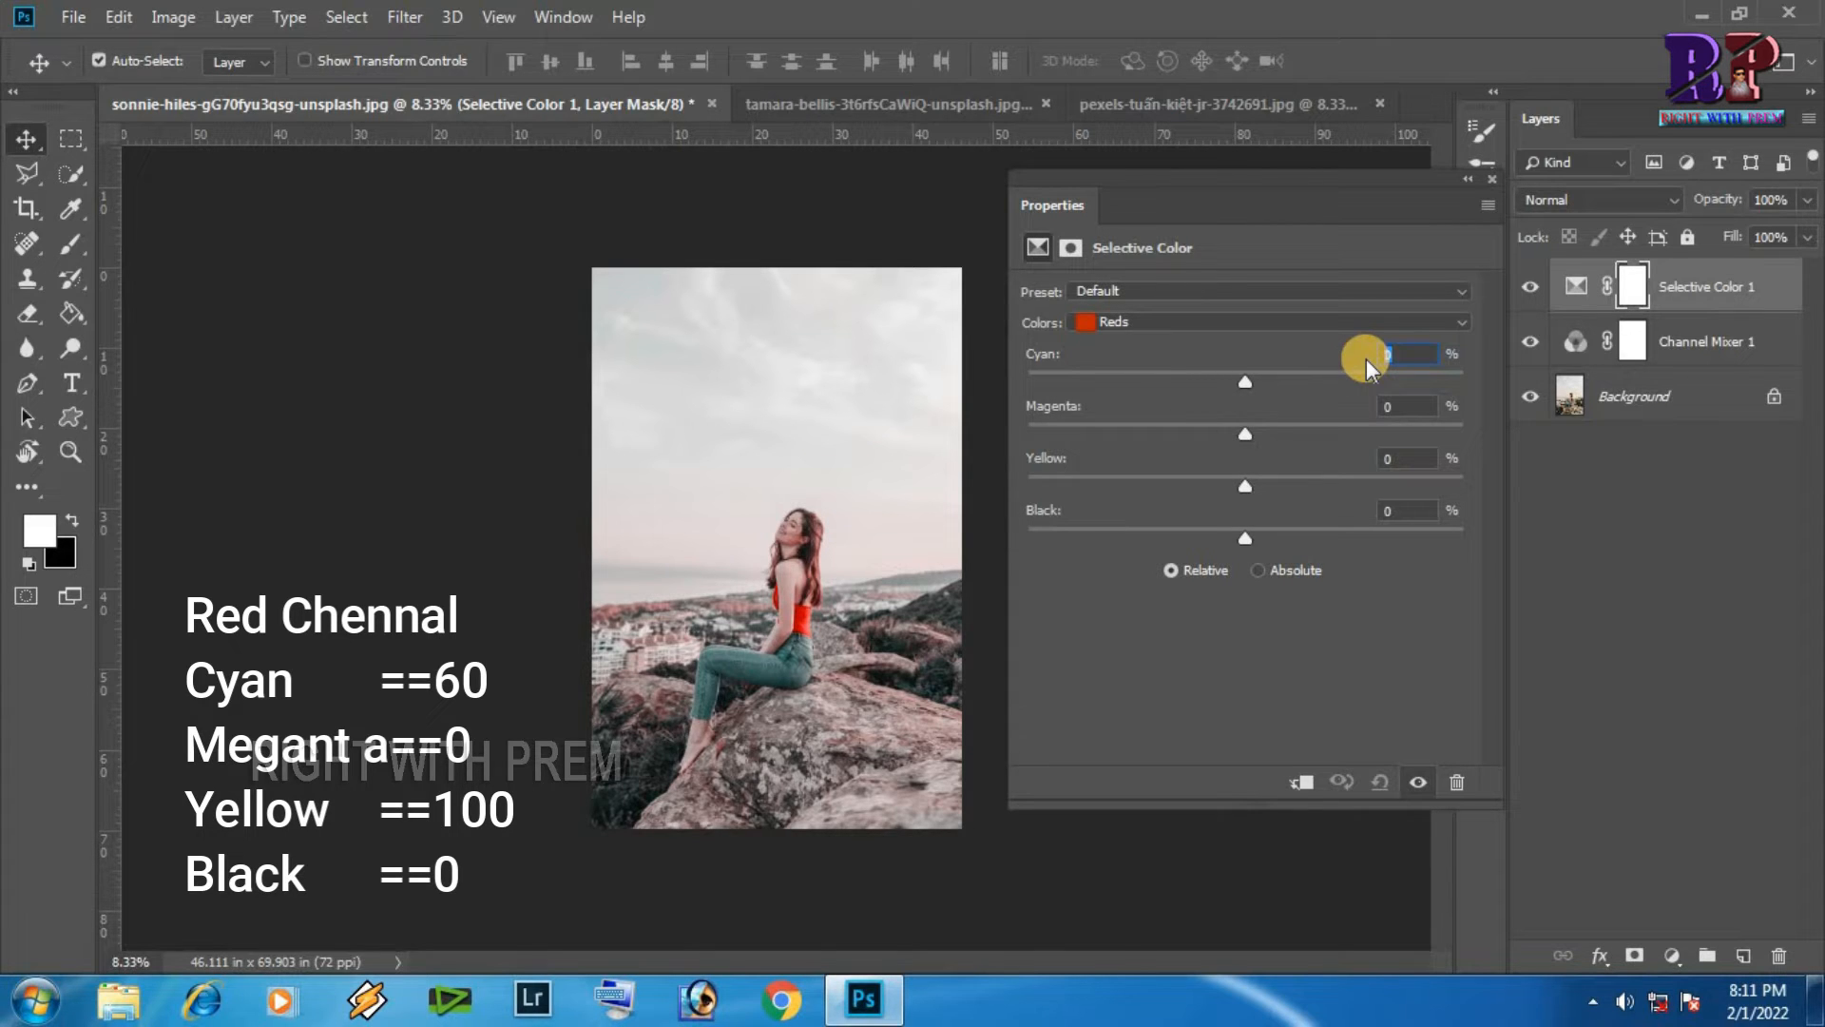
left_click(1346, 352)
type("600")
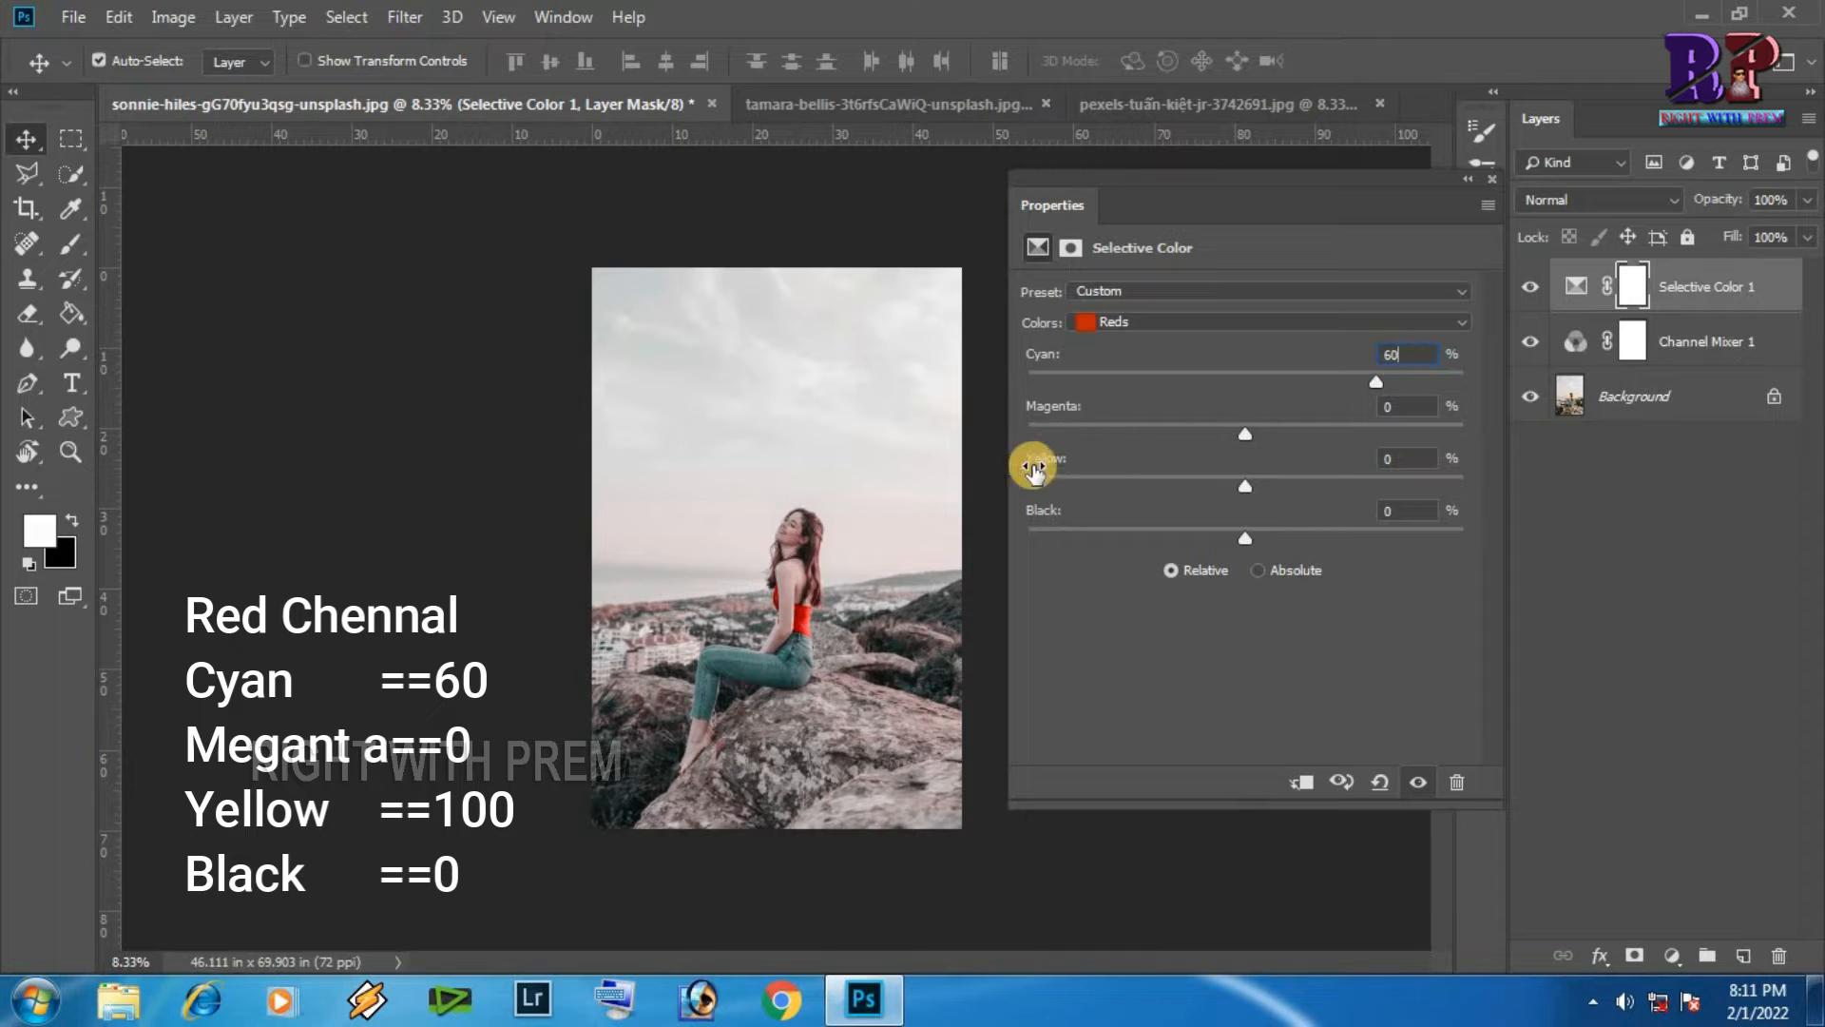
left_click(1399, 459)
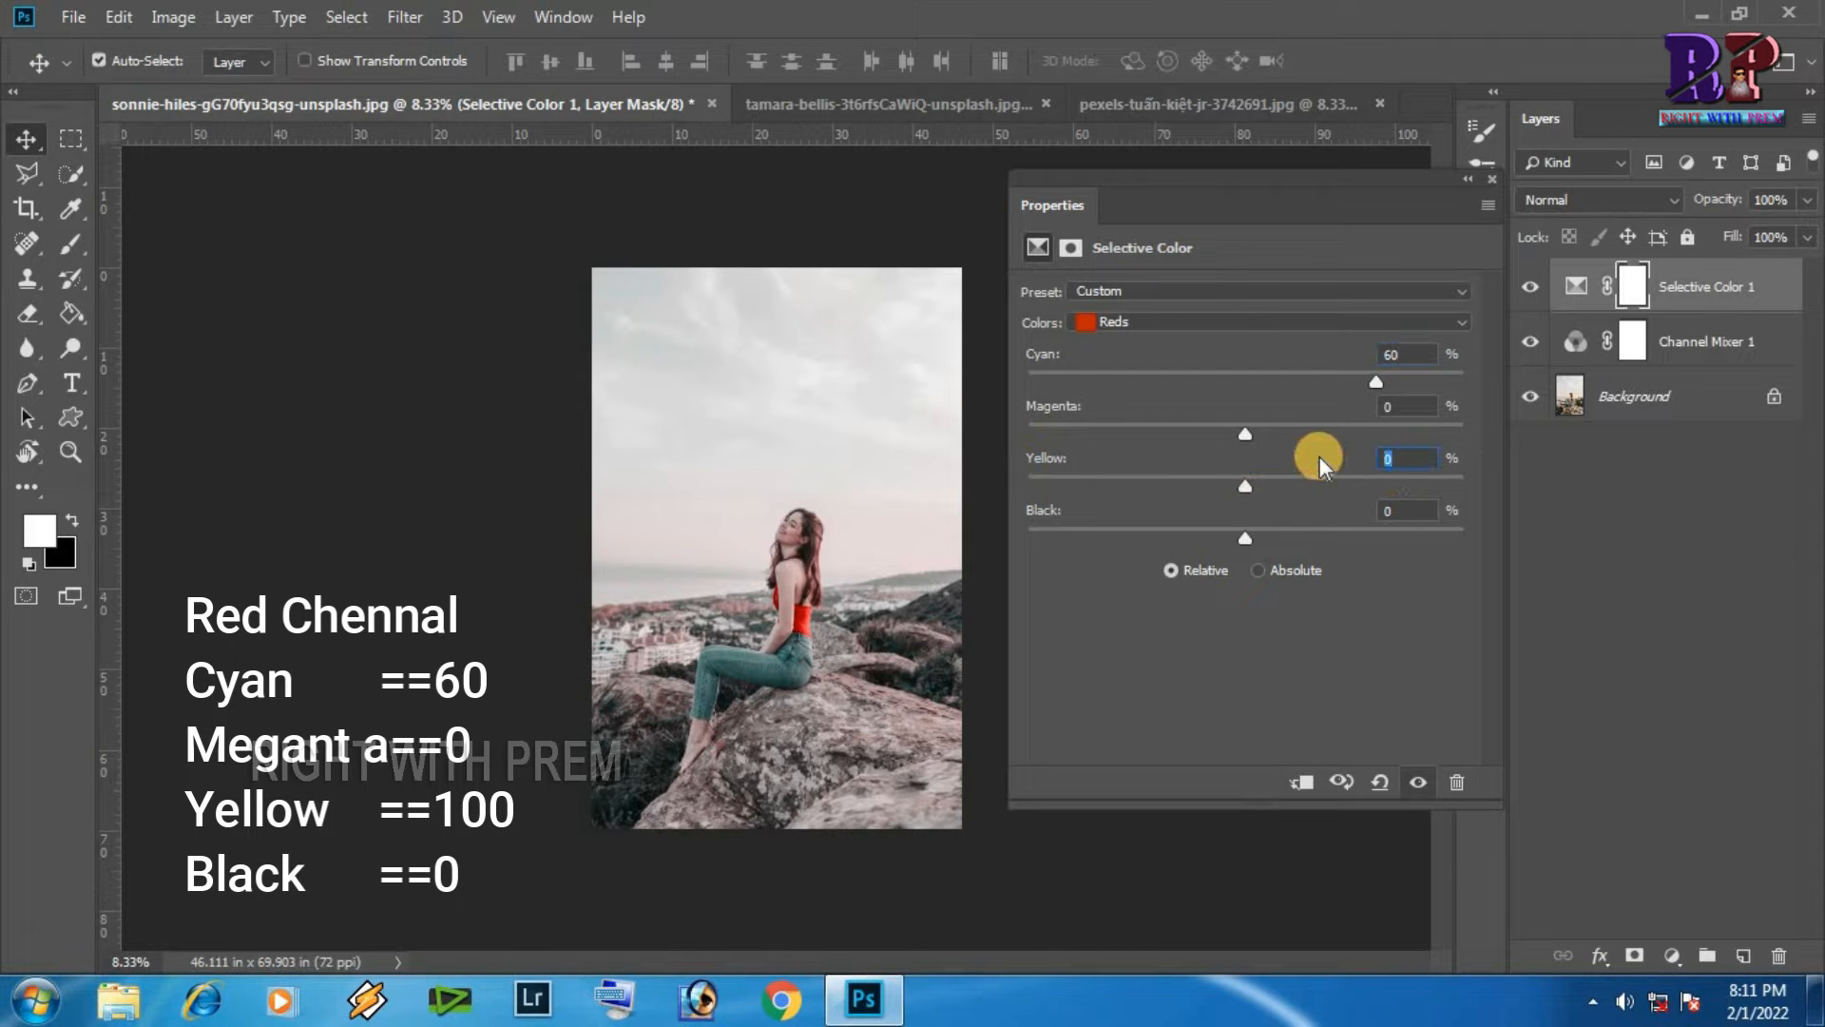
type("1")
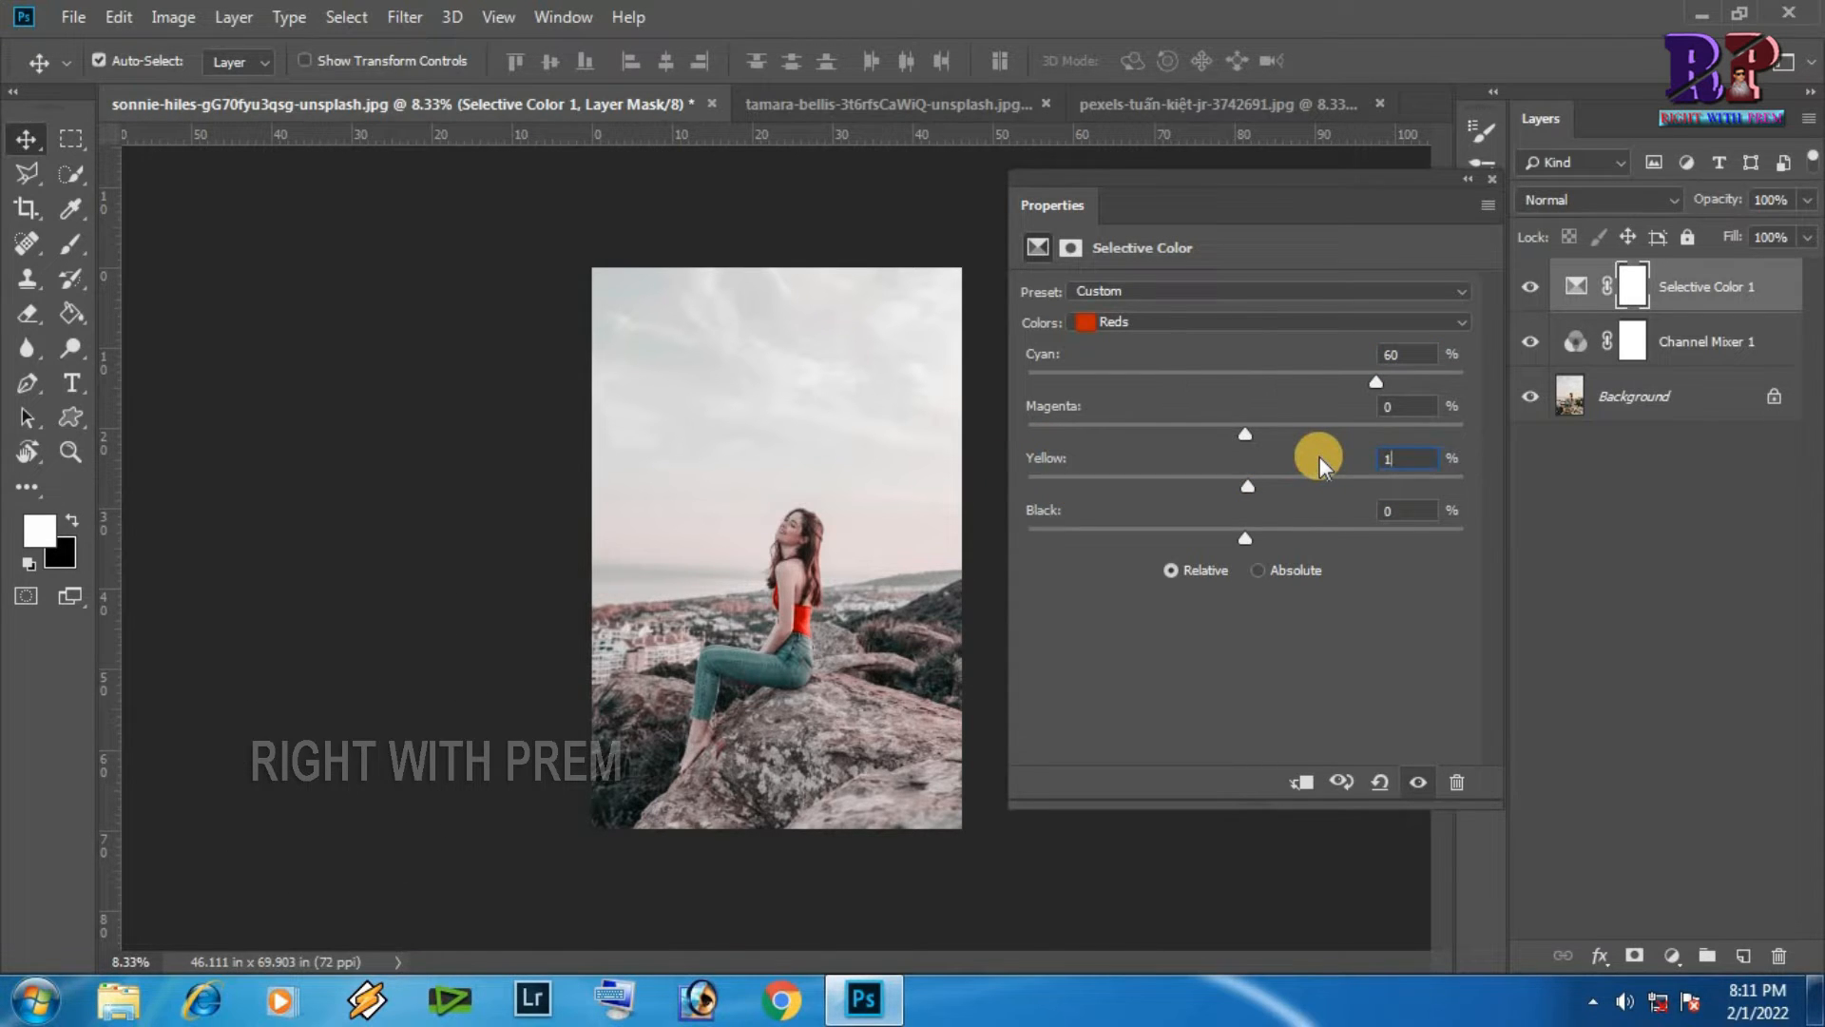
type("00")
- Set Cyan to 100% for the Cyans in the Selective Color adjustment
left_click(1152, 315)
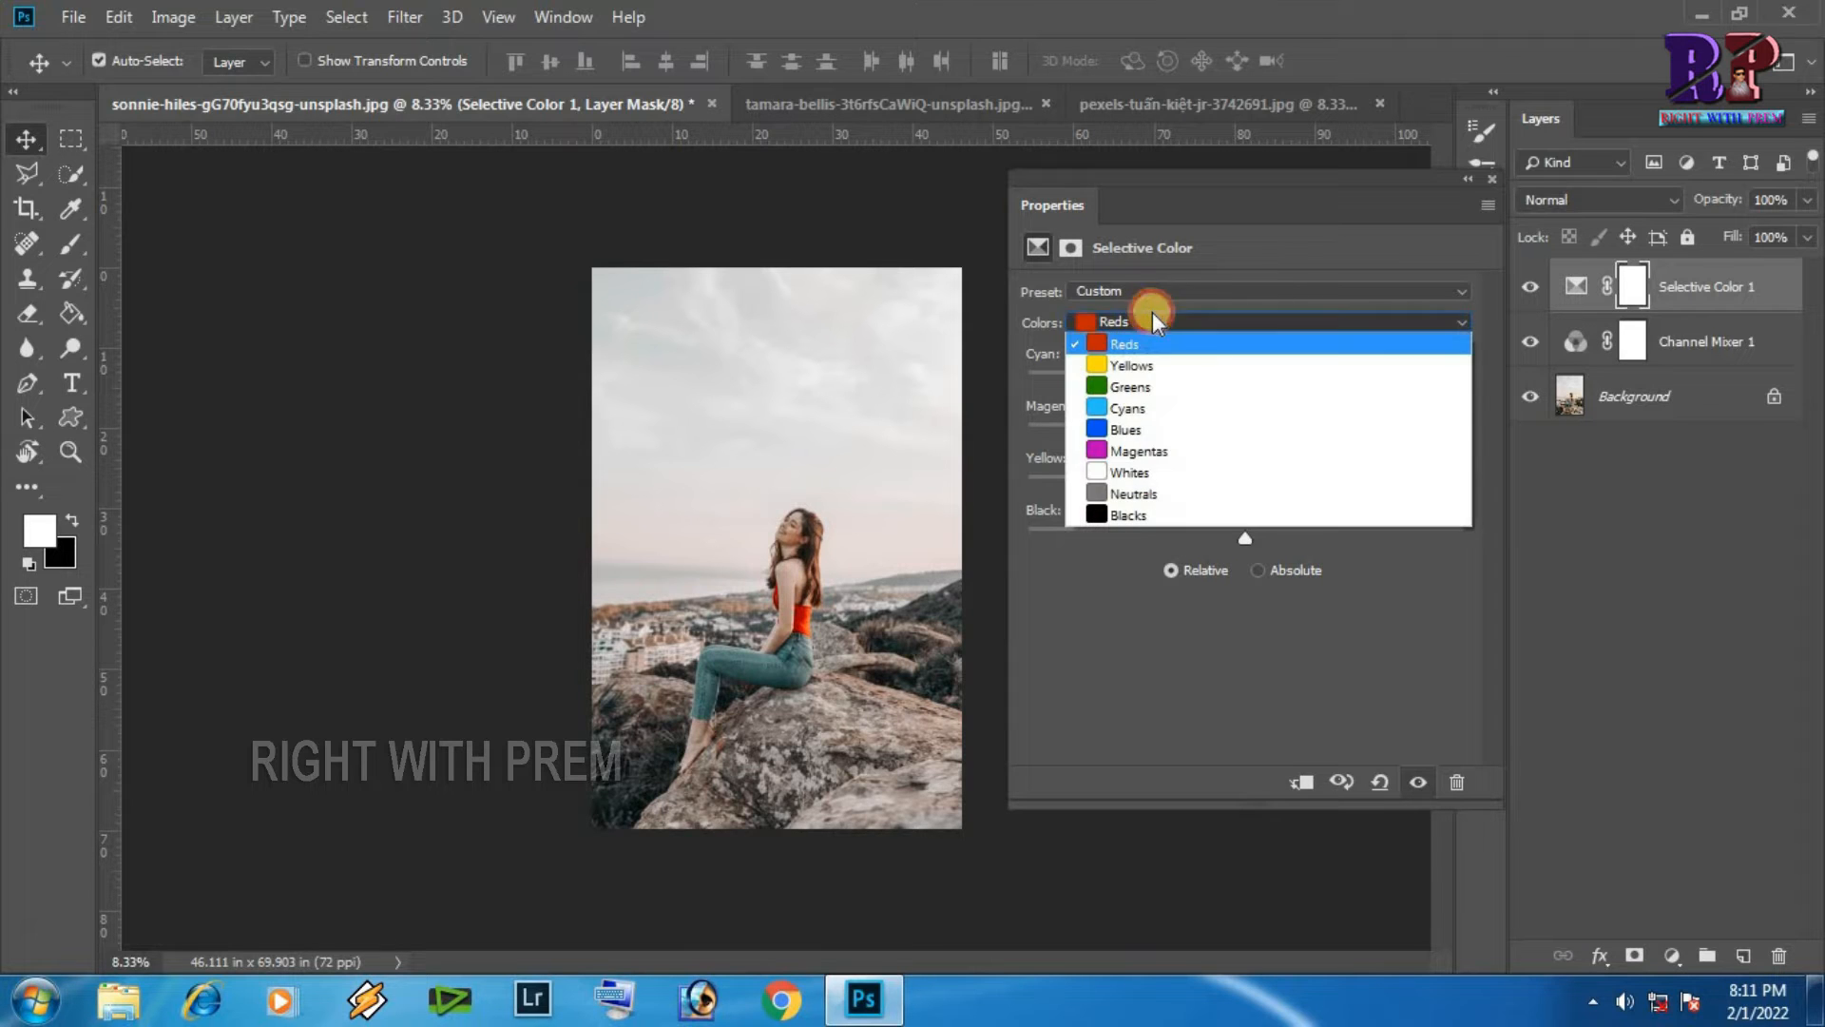
left_click(1132, 409)
left_click(1364, 354)
type("100")
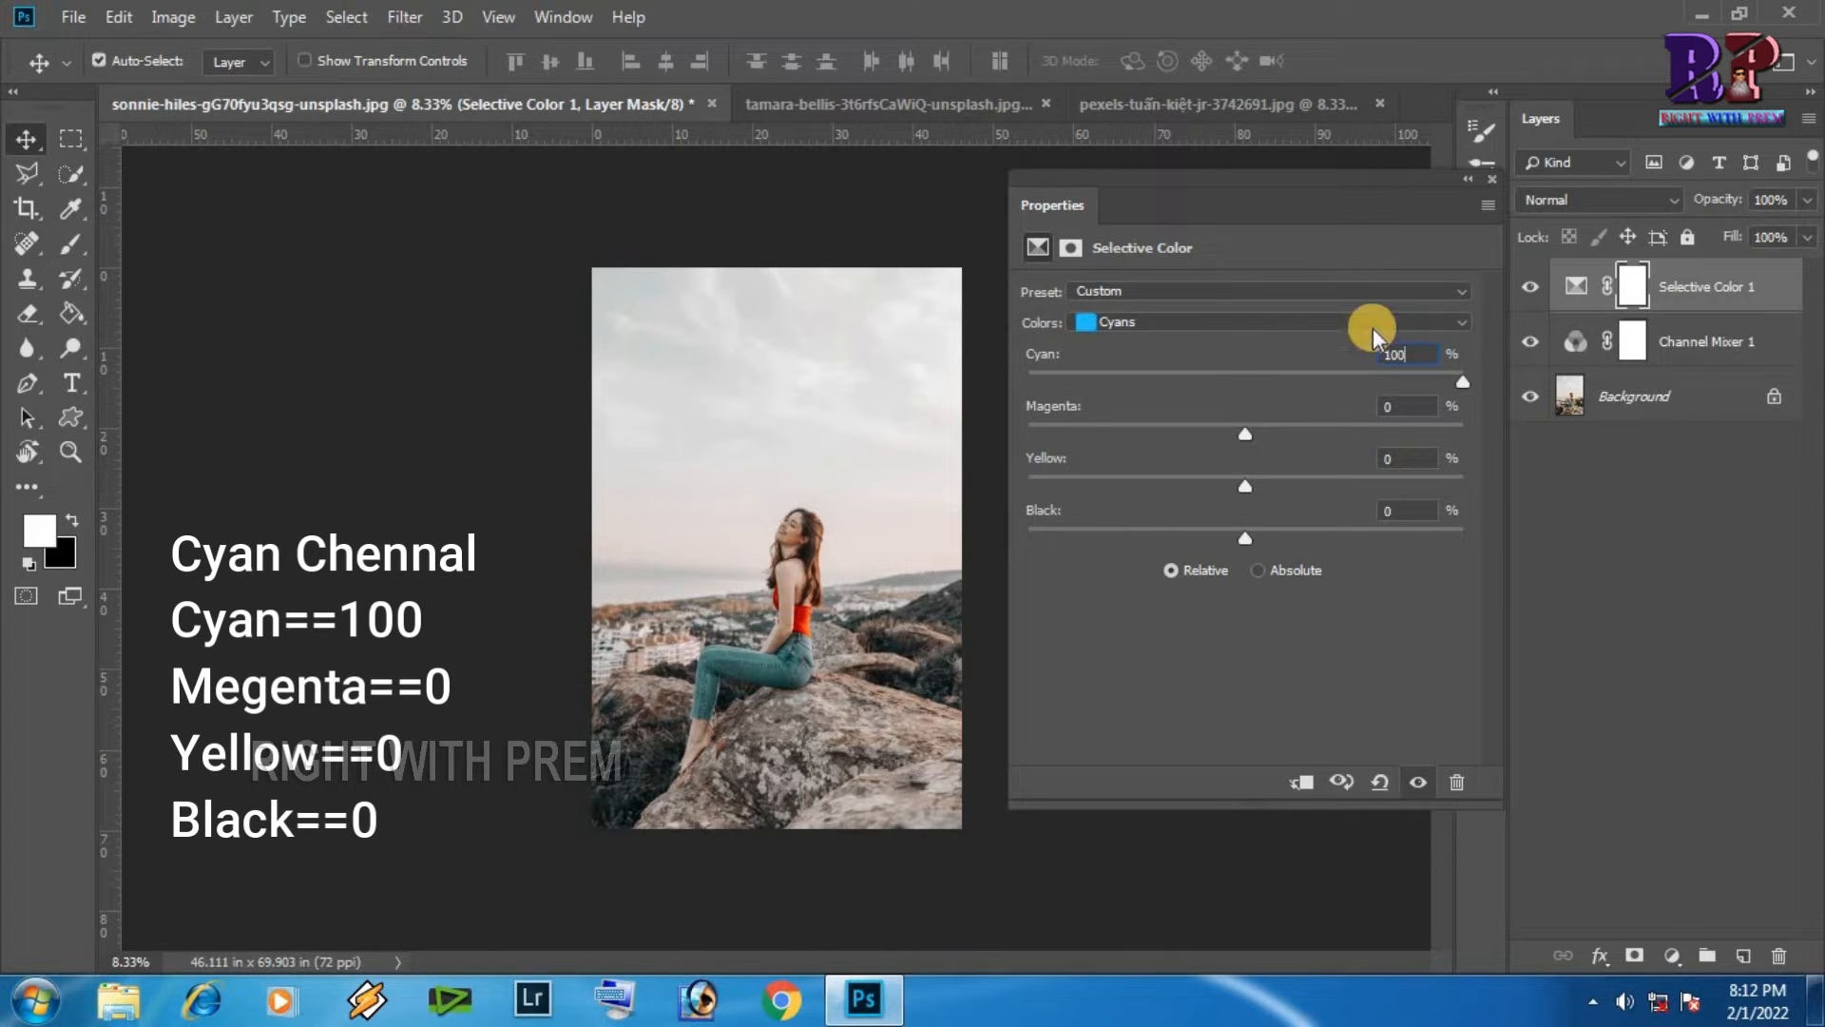
- Set the Selective Color adjustment's Neutrals to Cyan 15%, Yellow 5% and Black 20%
left_click(1166, 321)
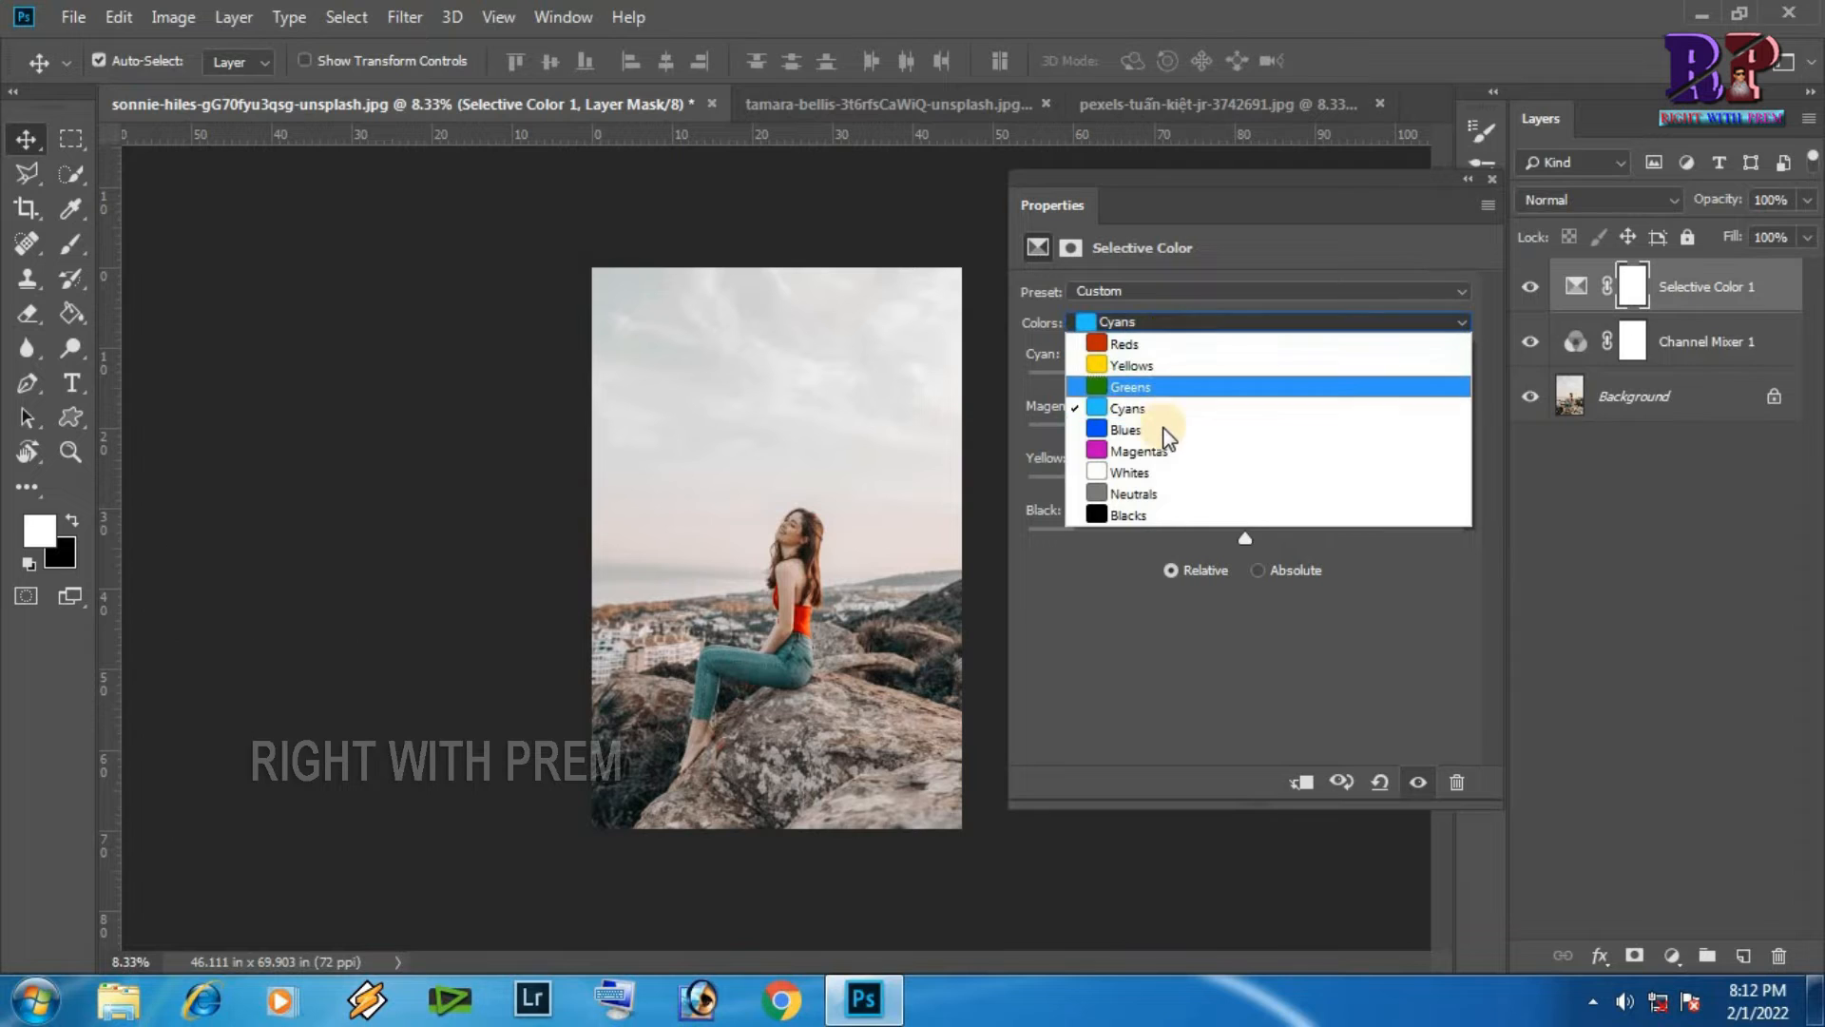
left_click(1138, 493)
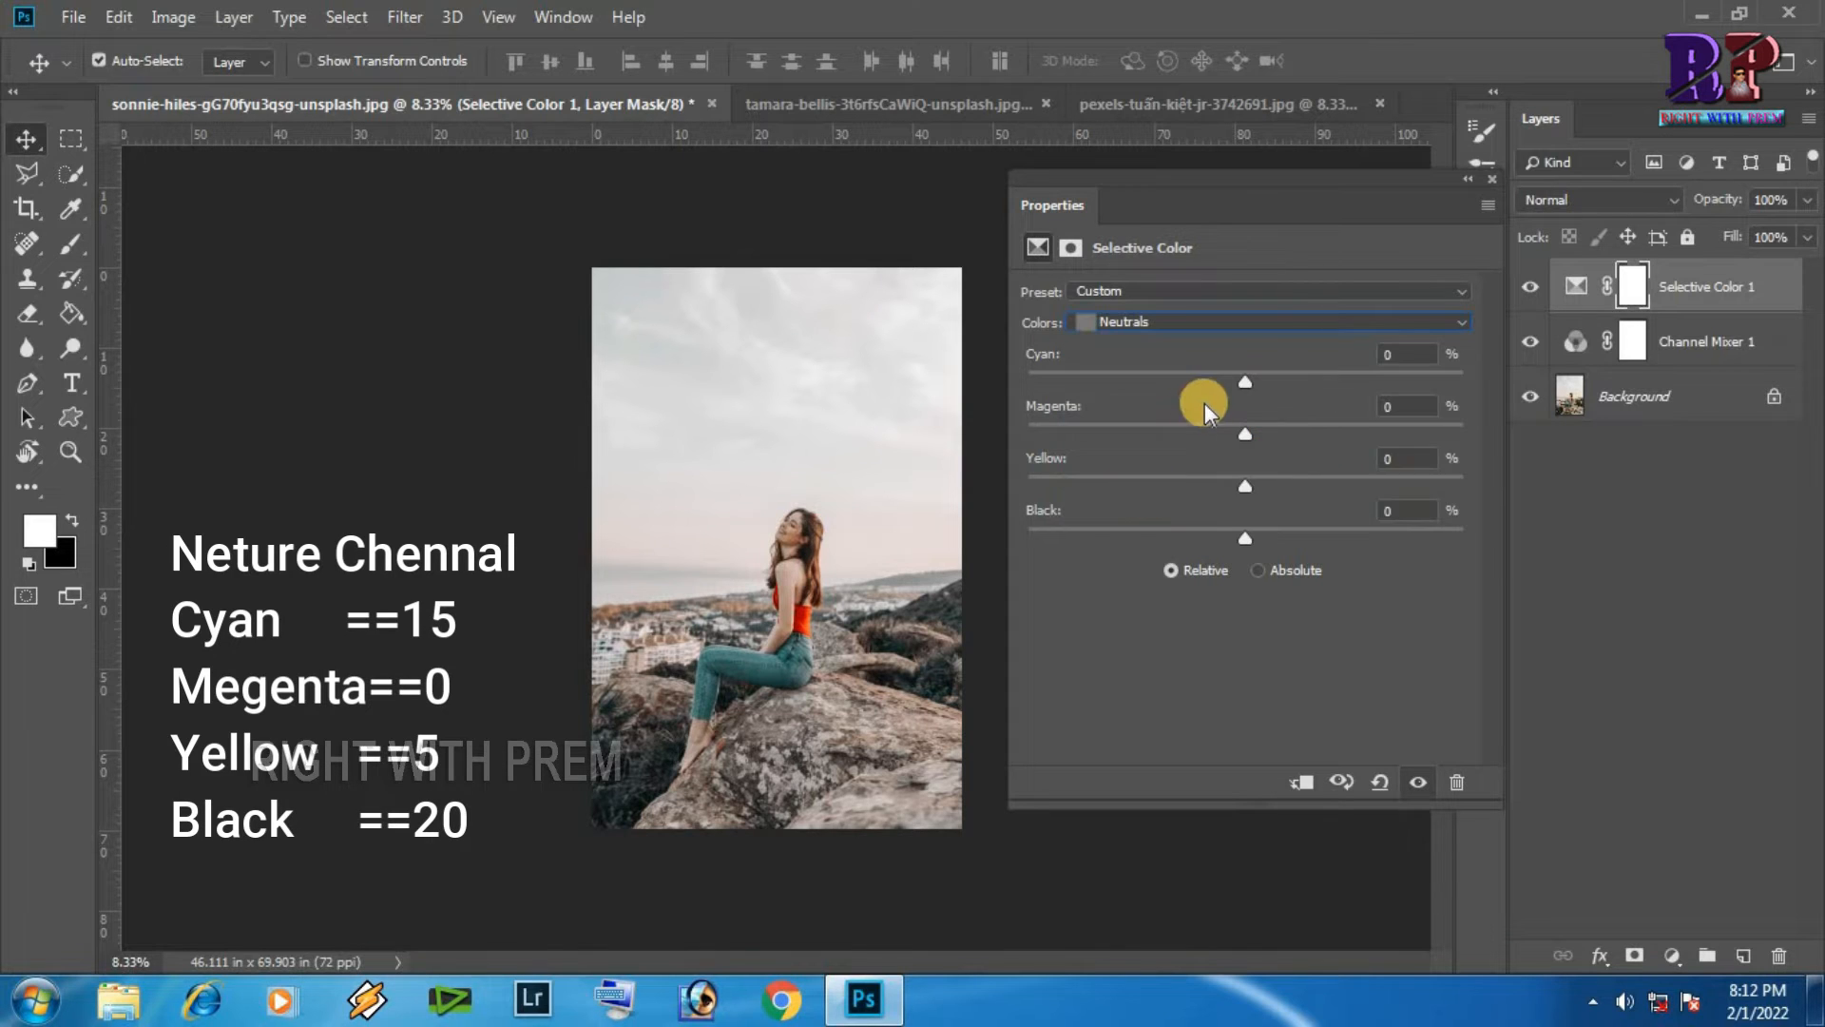
left_click(1366, 355)
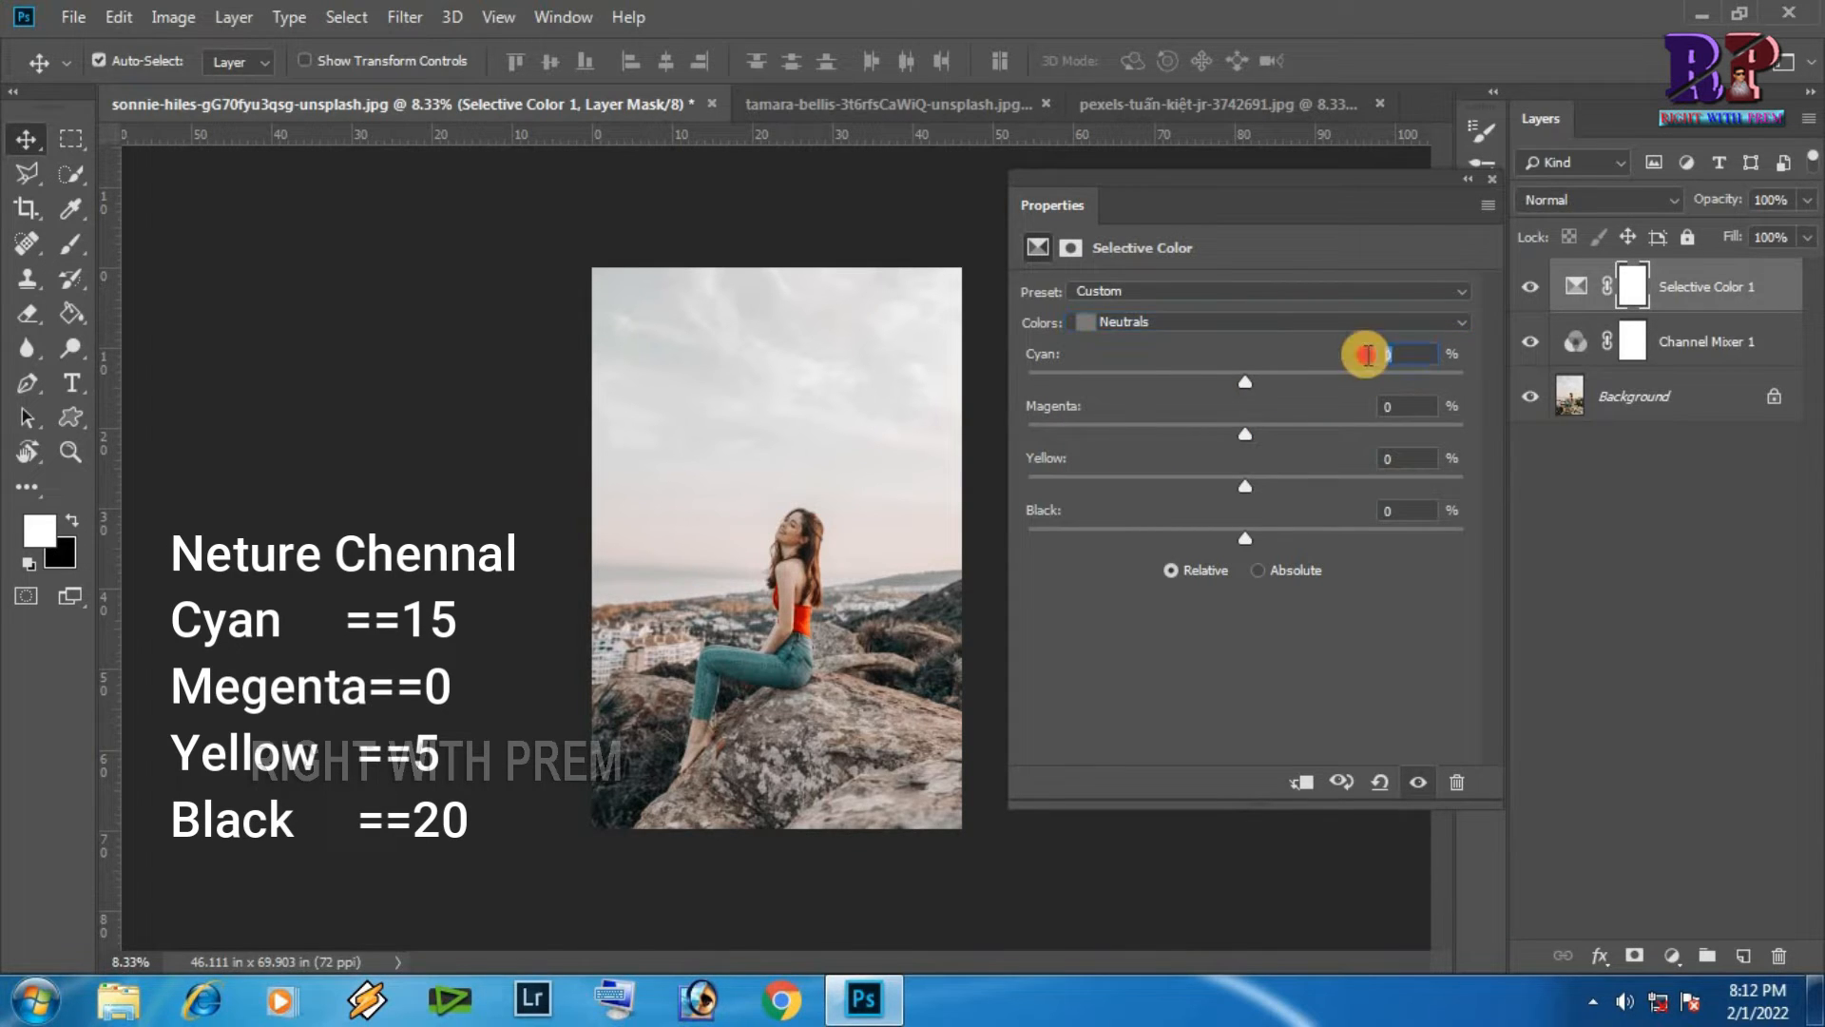
type("15")
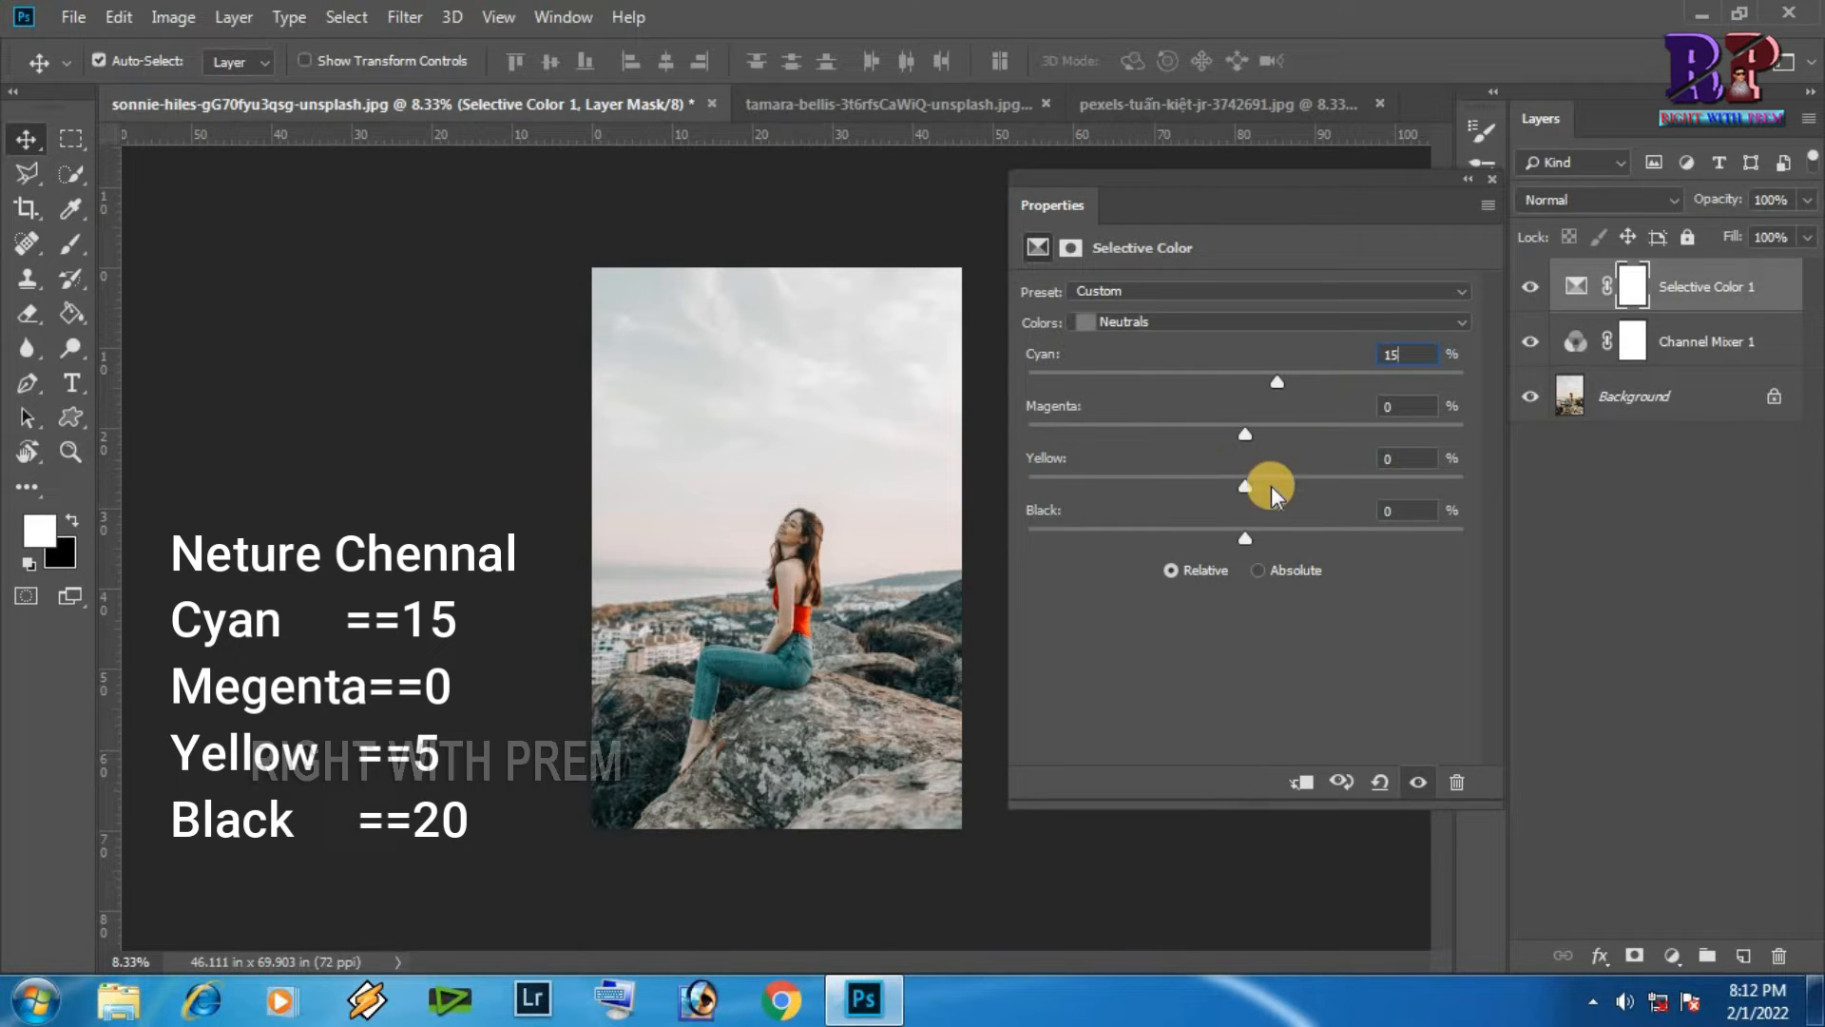
left_click(1383, 458)
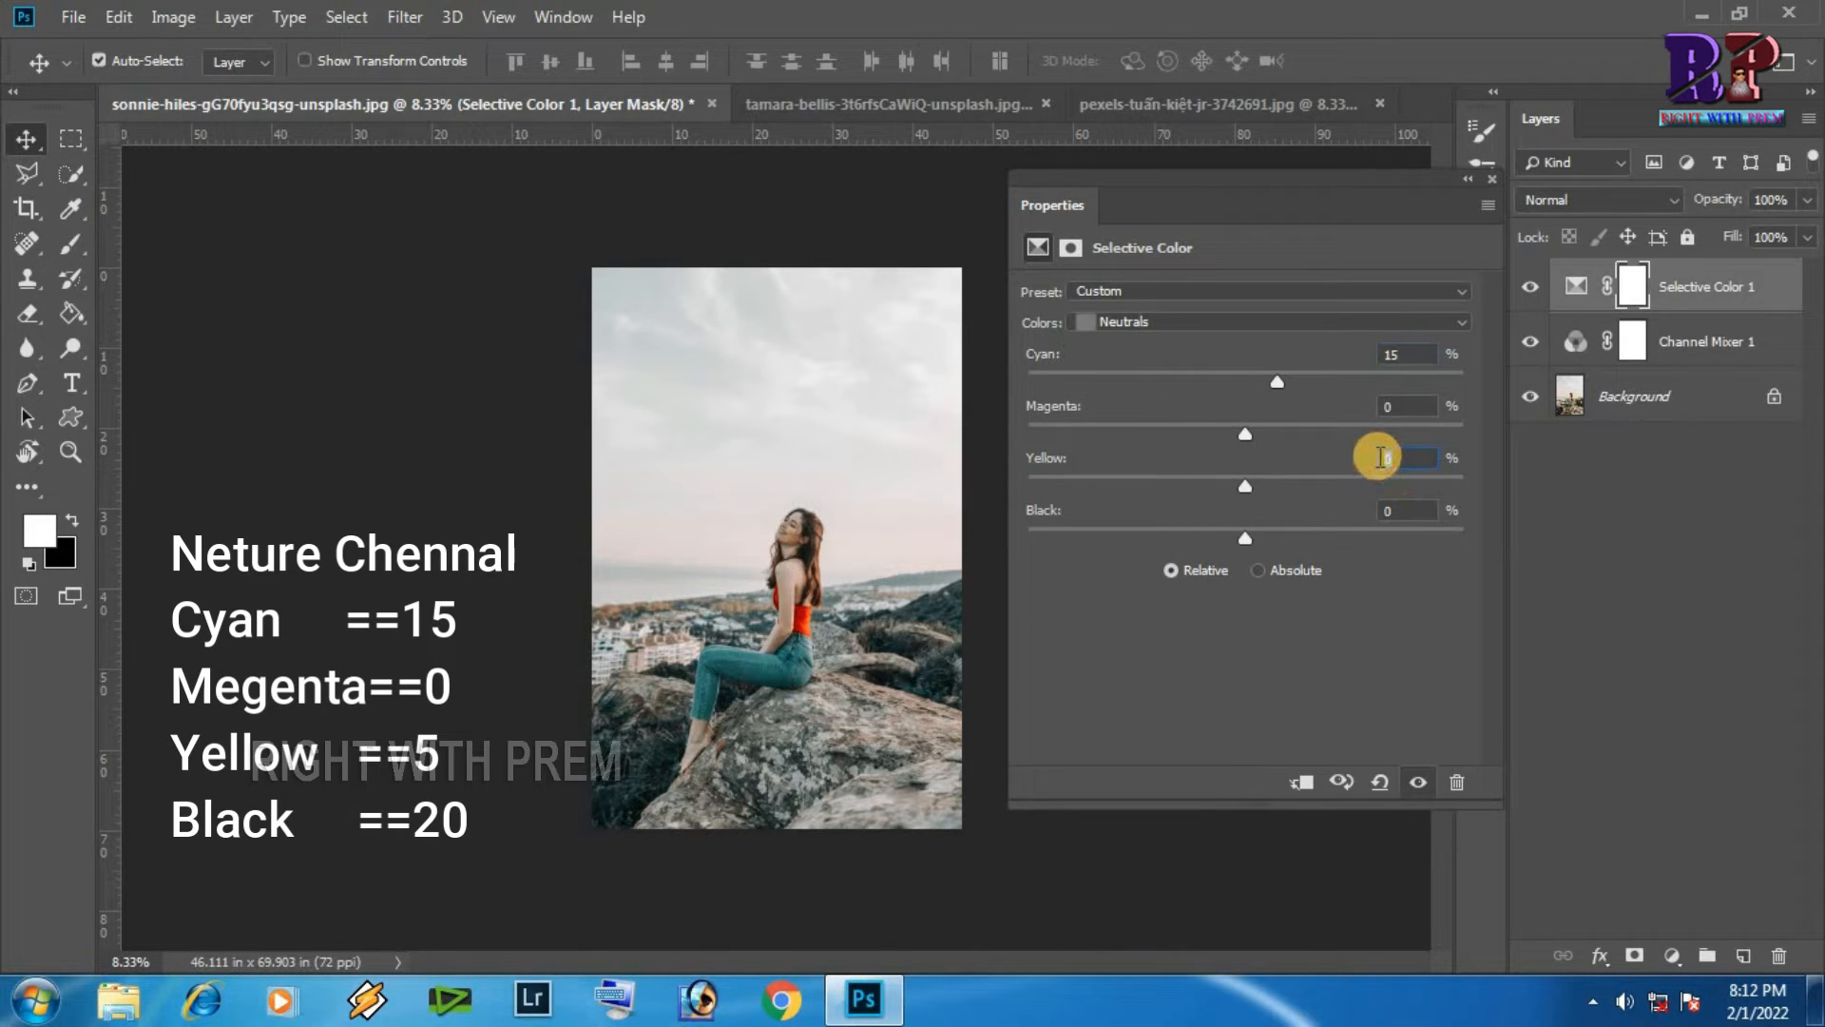
type("5")
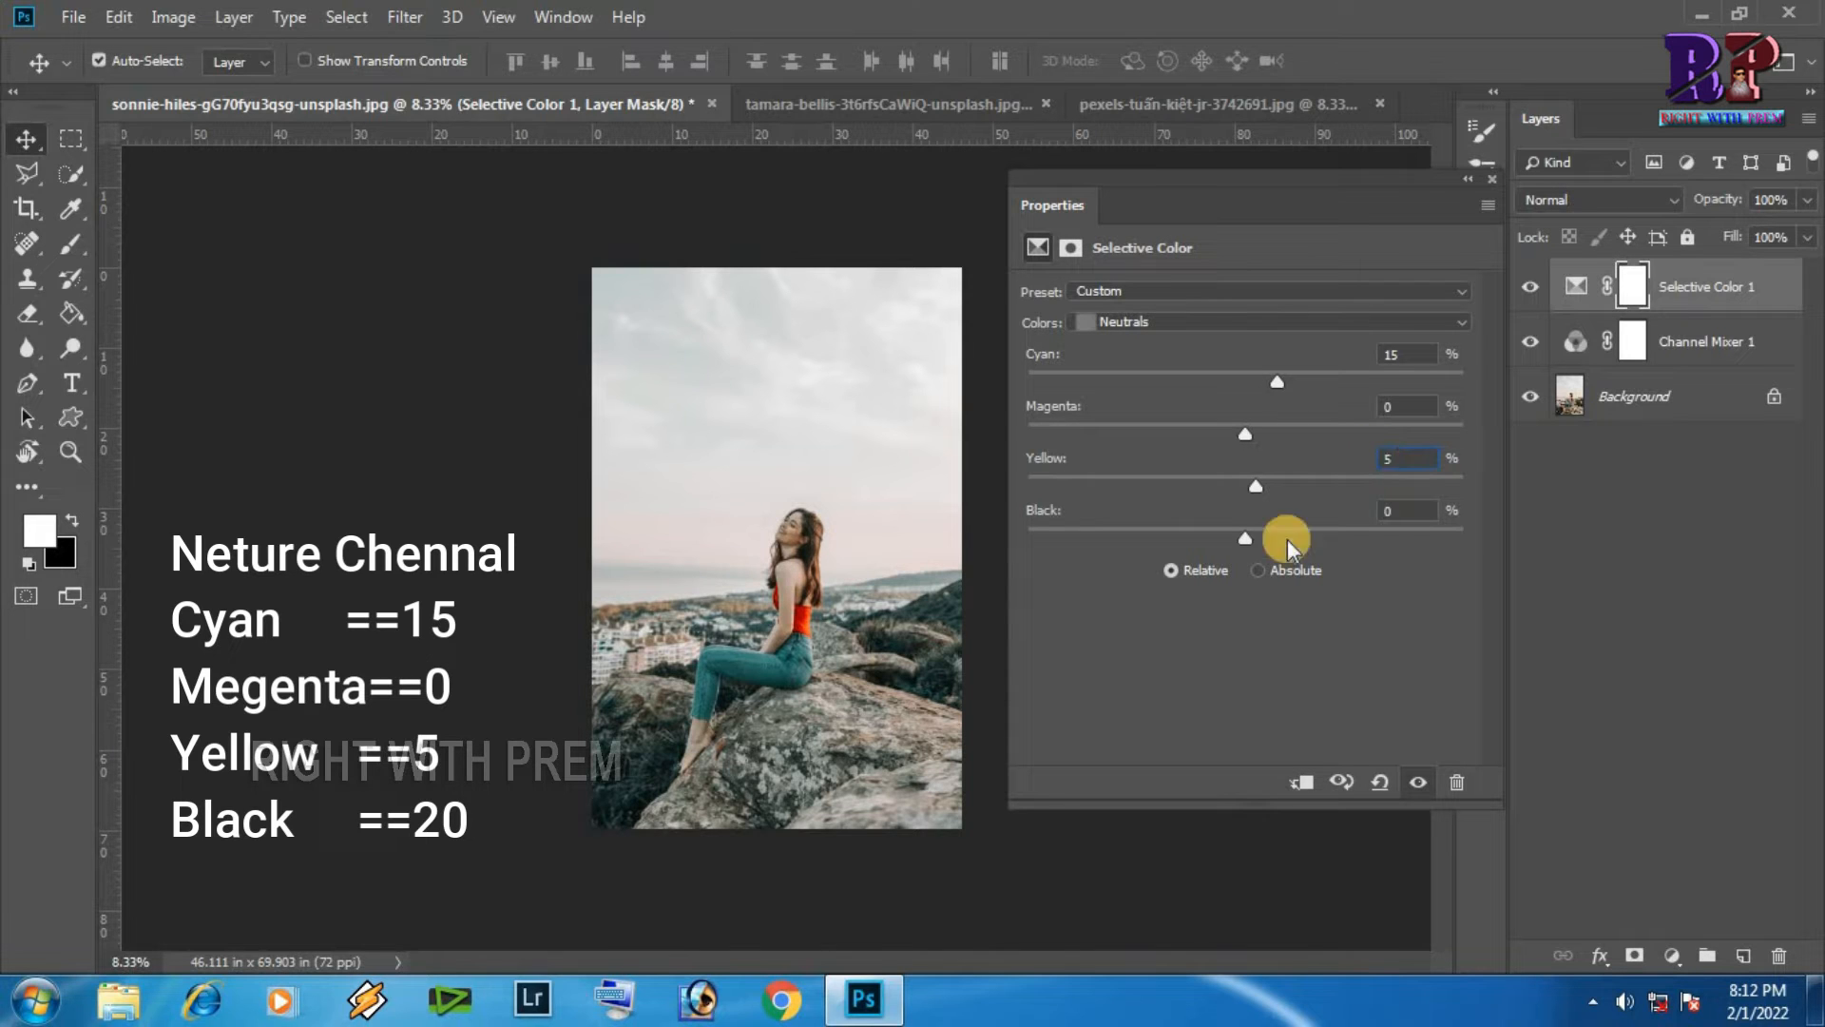
left_click(1407, 510)
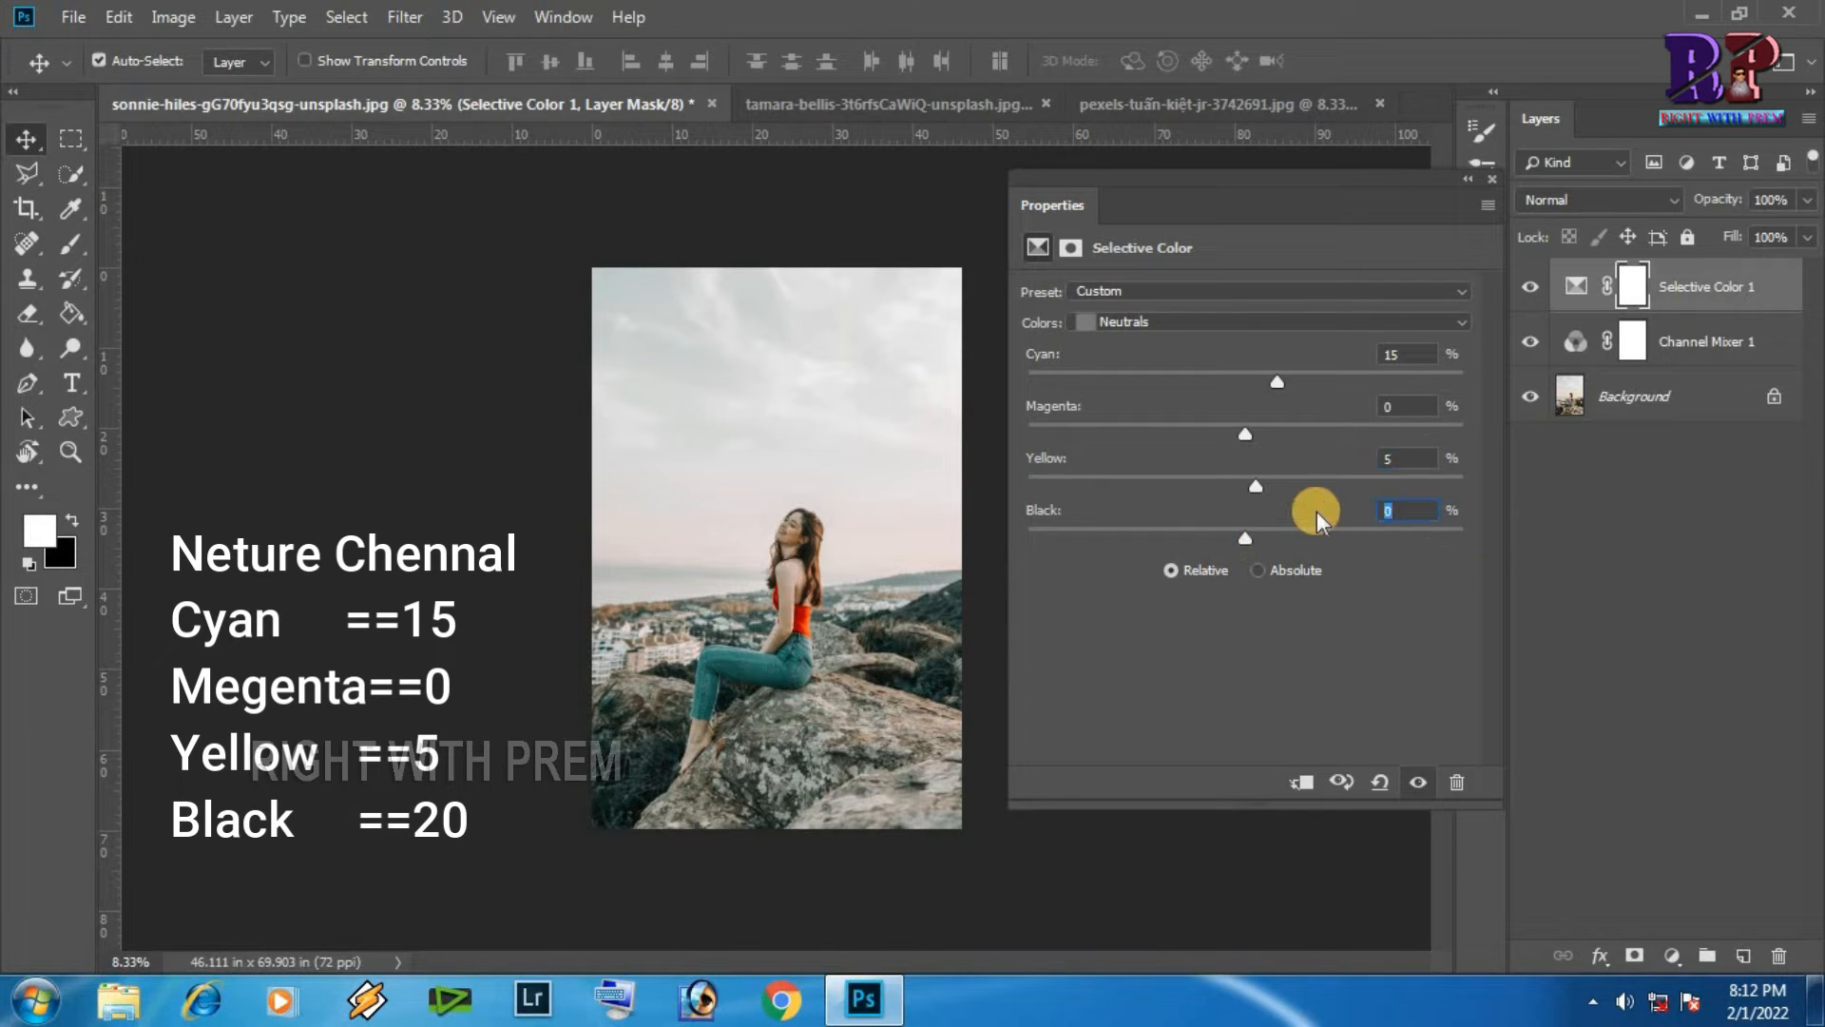
type("20")
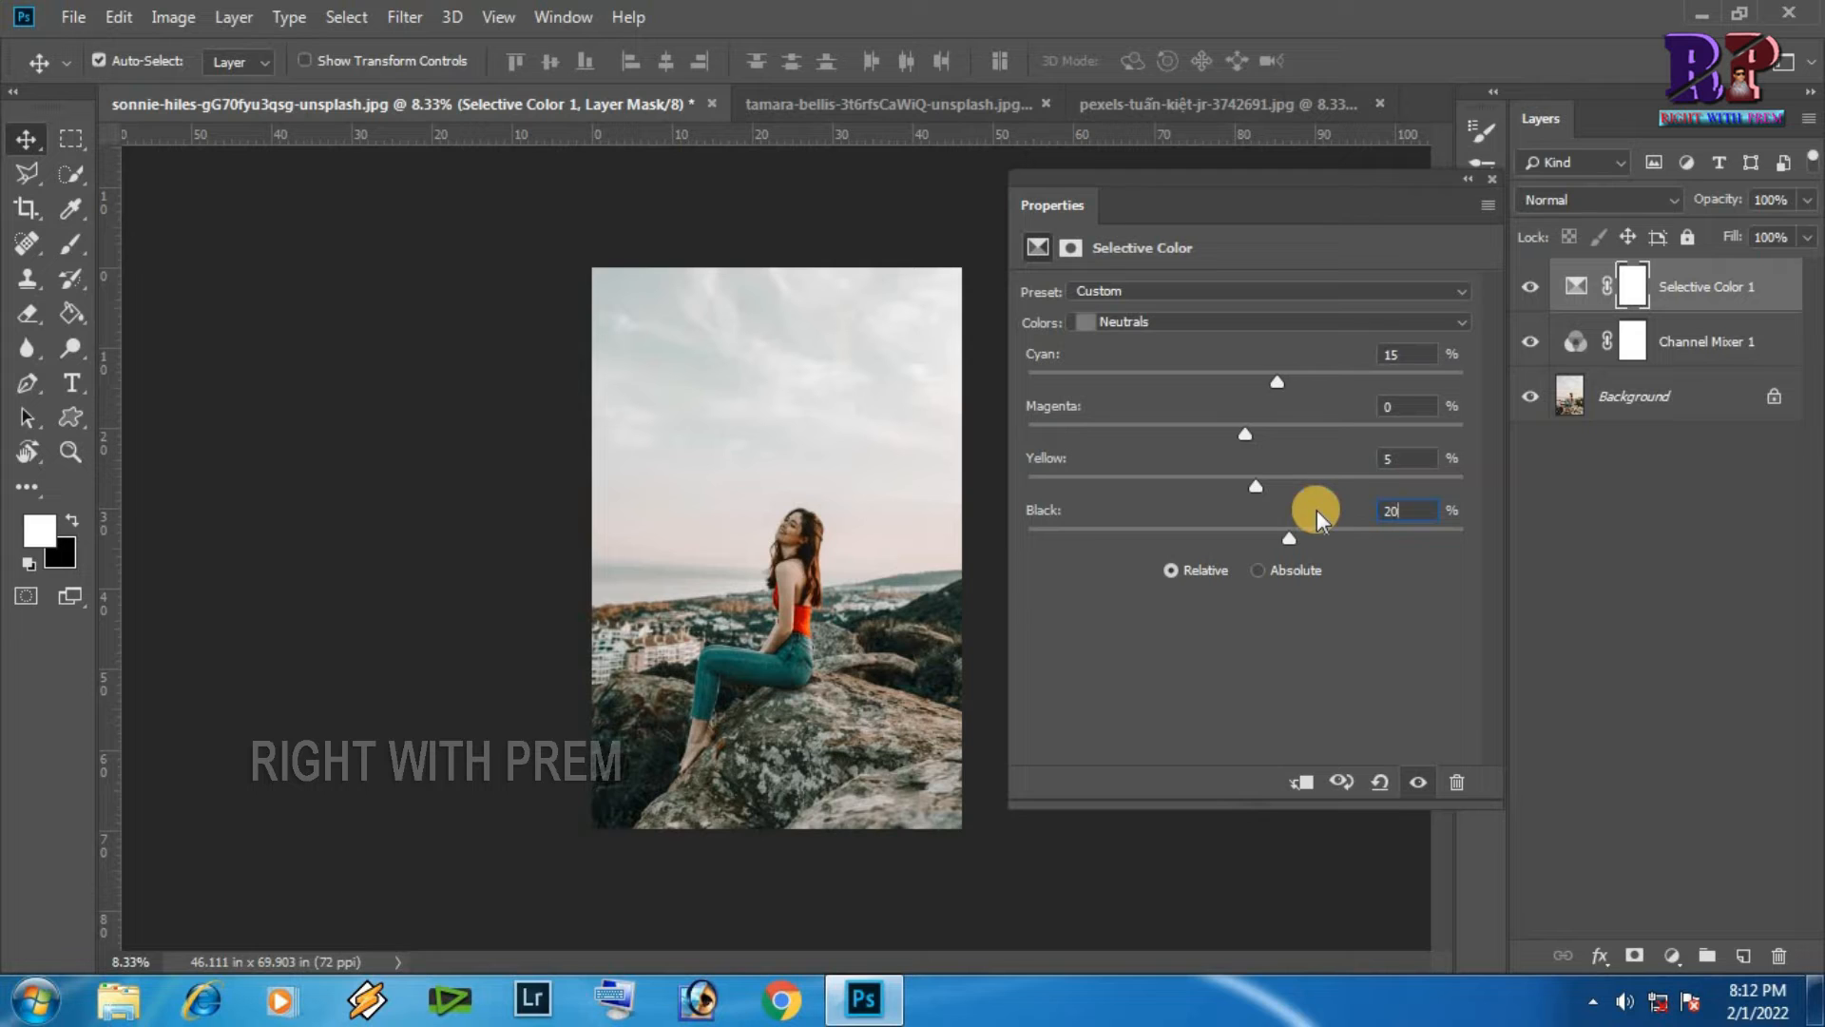
- Set Cyan, Magenta, Yellow and Black to +100% for the Blacks in the Selective Color adjustment and close its settings
left_click(1185, 321)
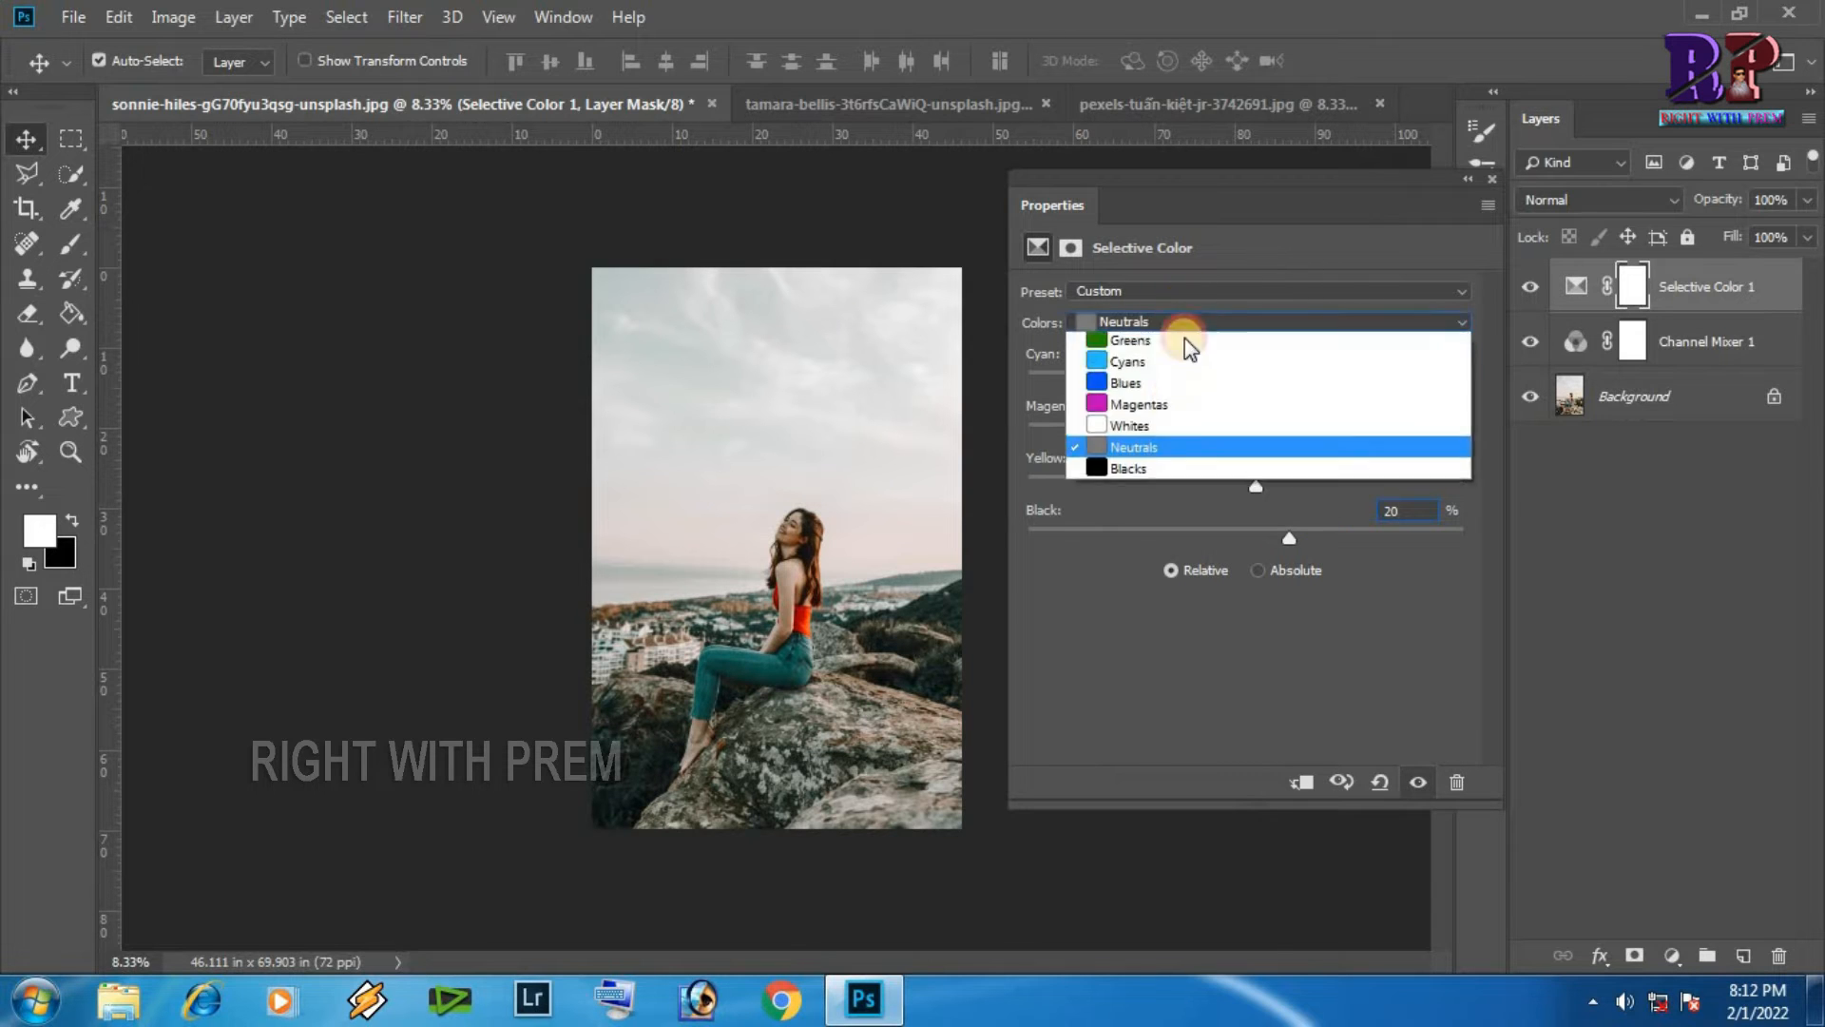
left_click(1142, 511)
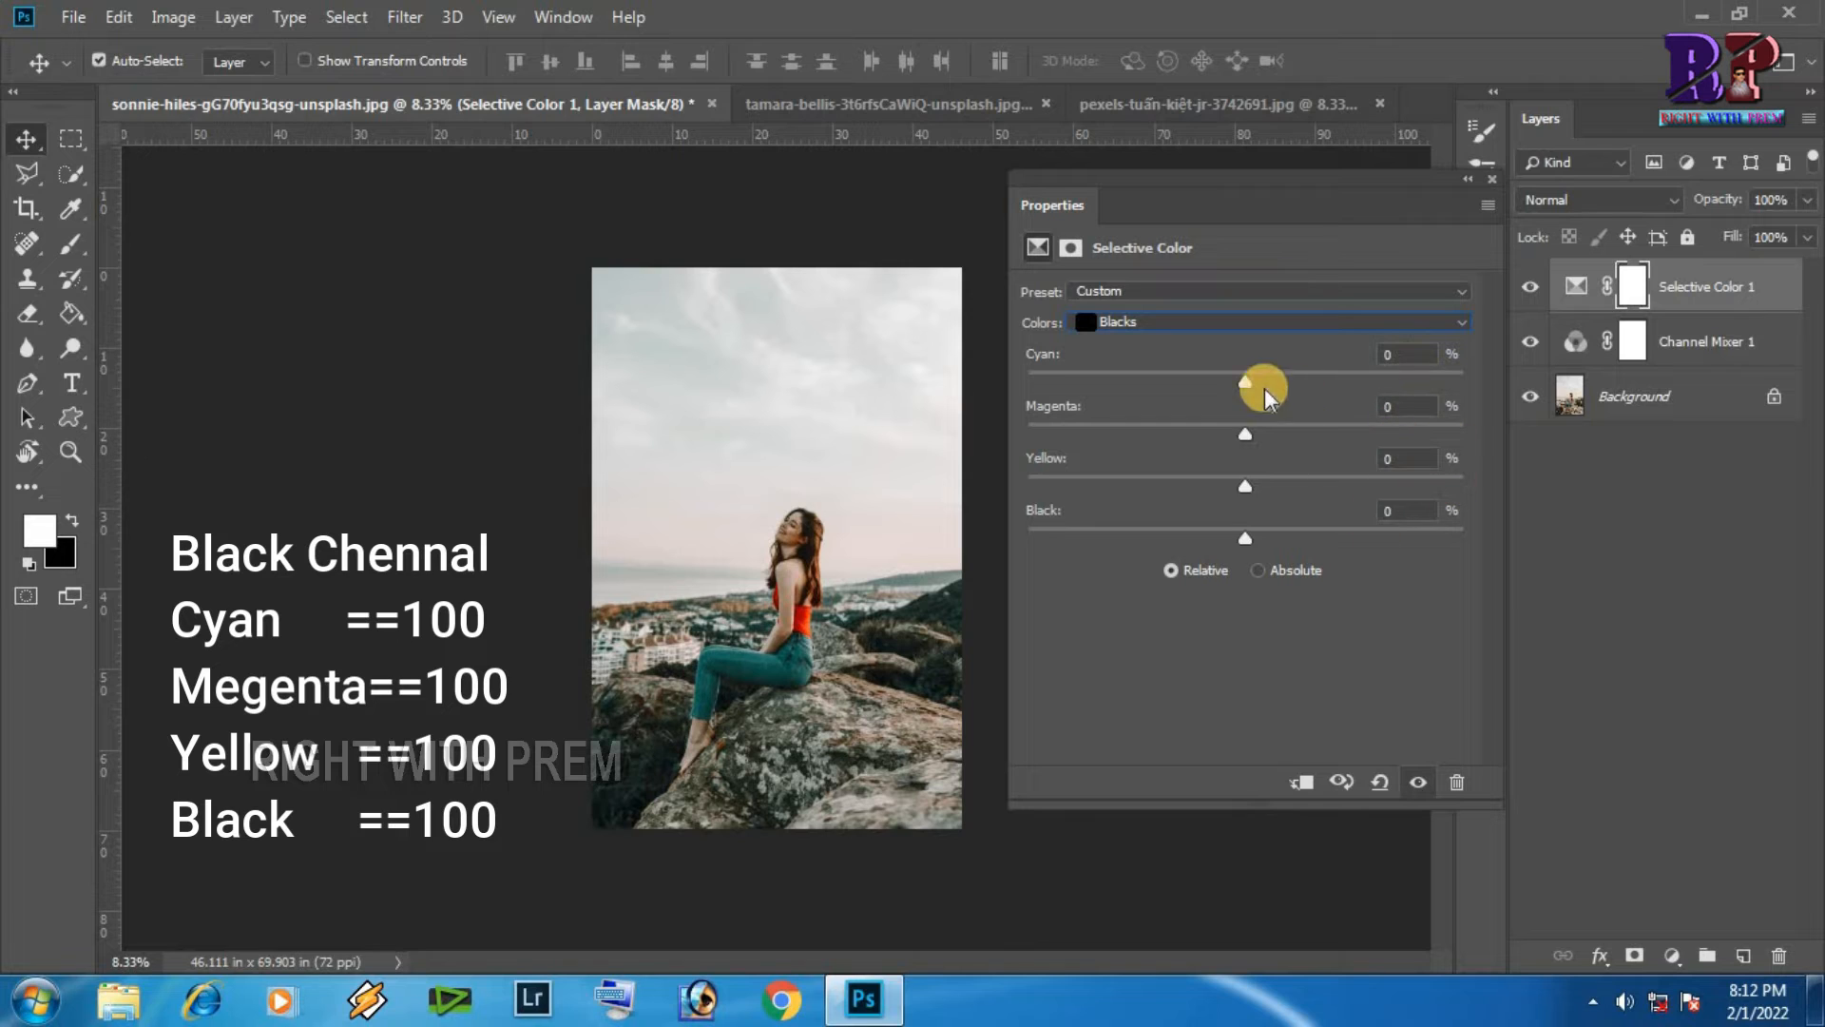
left_click_drag(1247, 380, 1464, 375)
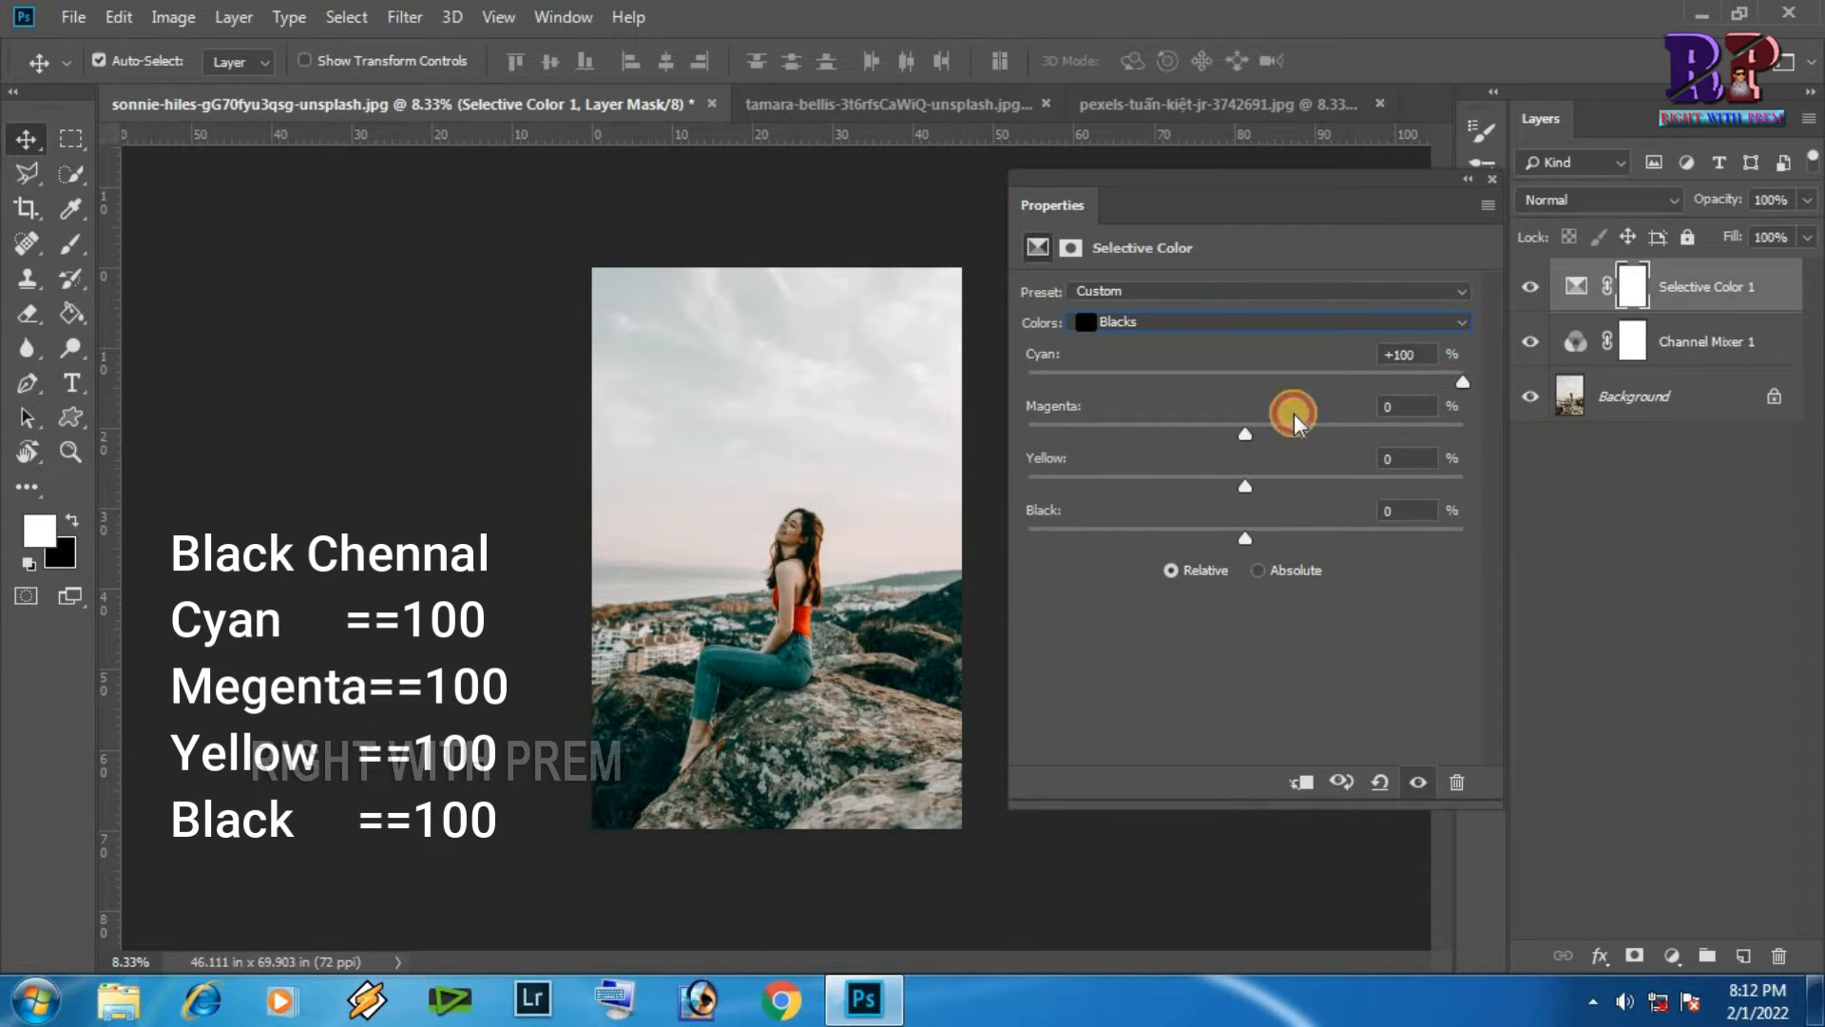
left_click_drag(1246, 433, 1463, 434)
left_click_drag(1246, 484, 1471, 483)
left_click_drag(1297, 538, 1515, 539)
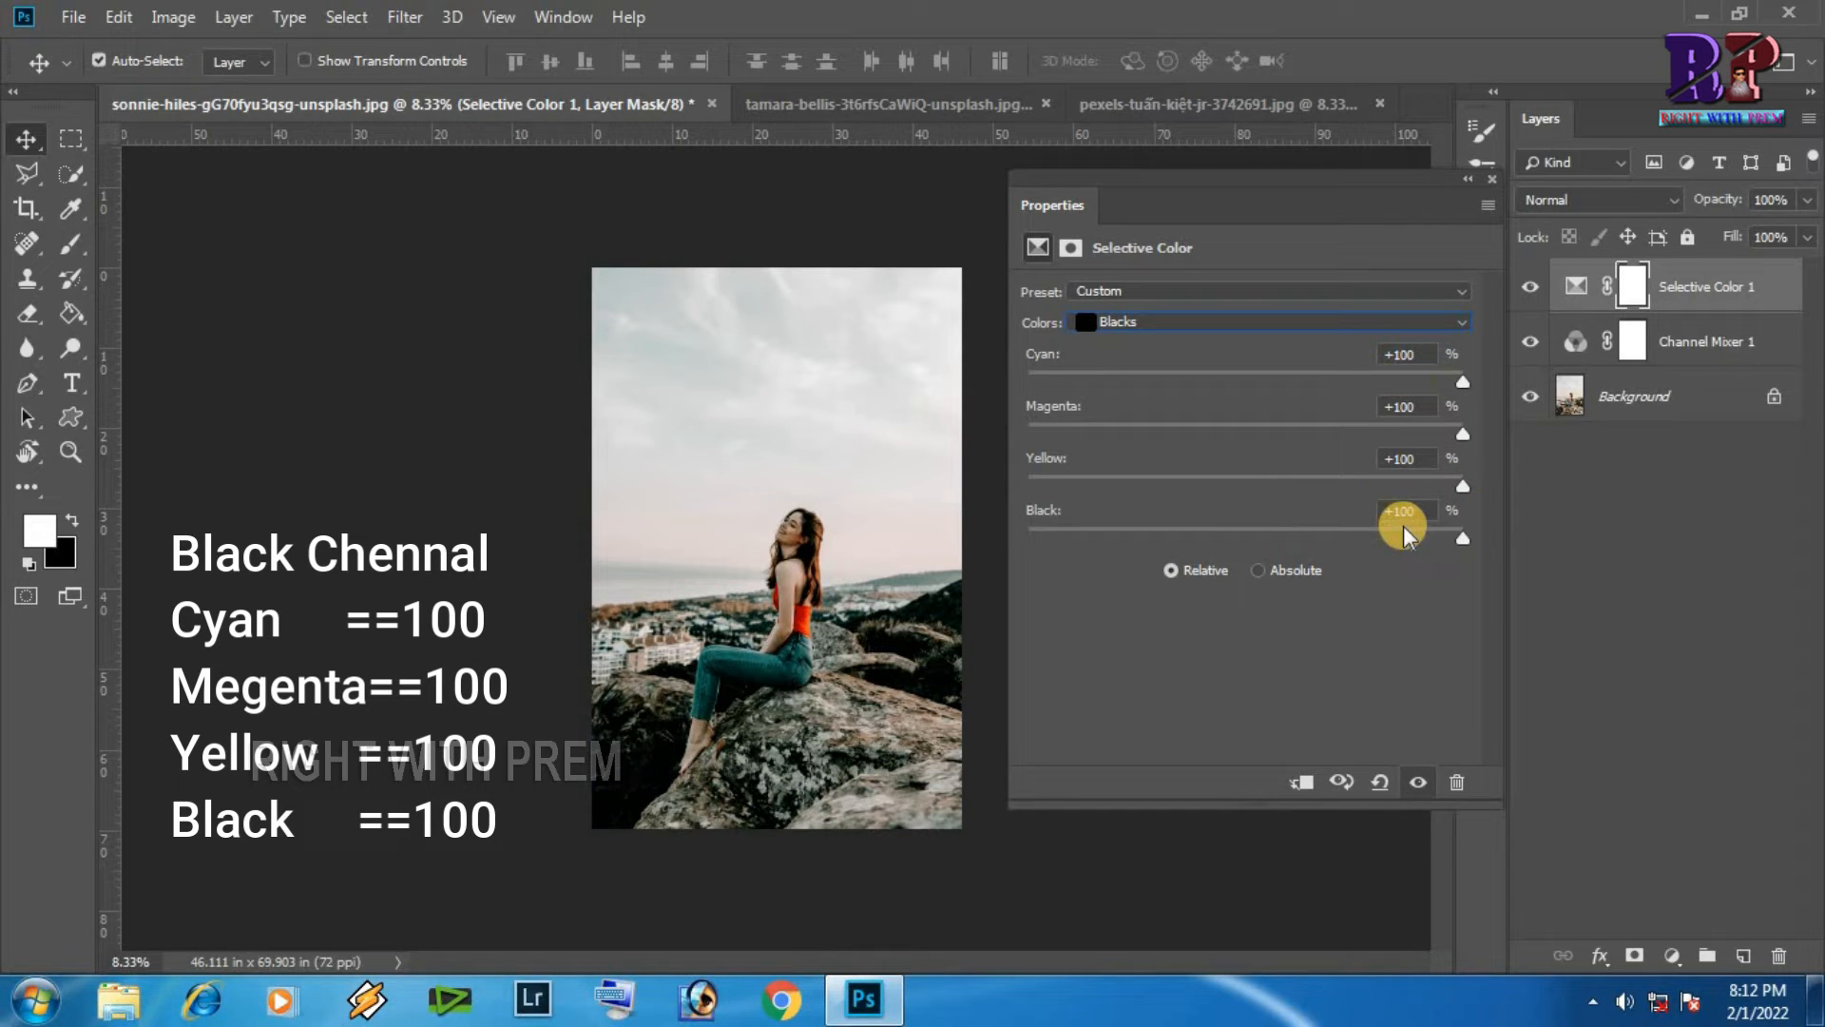
left_click(1485, 171)
- Toggle the Selective Color layer's visibility to compare the photo with and without the adjustment
left_click(1530, 287)
left_click(1529, 287)
left_click(1530, 287)
left_click(1529, 287)
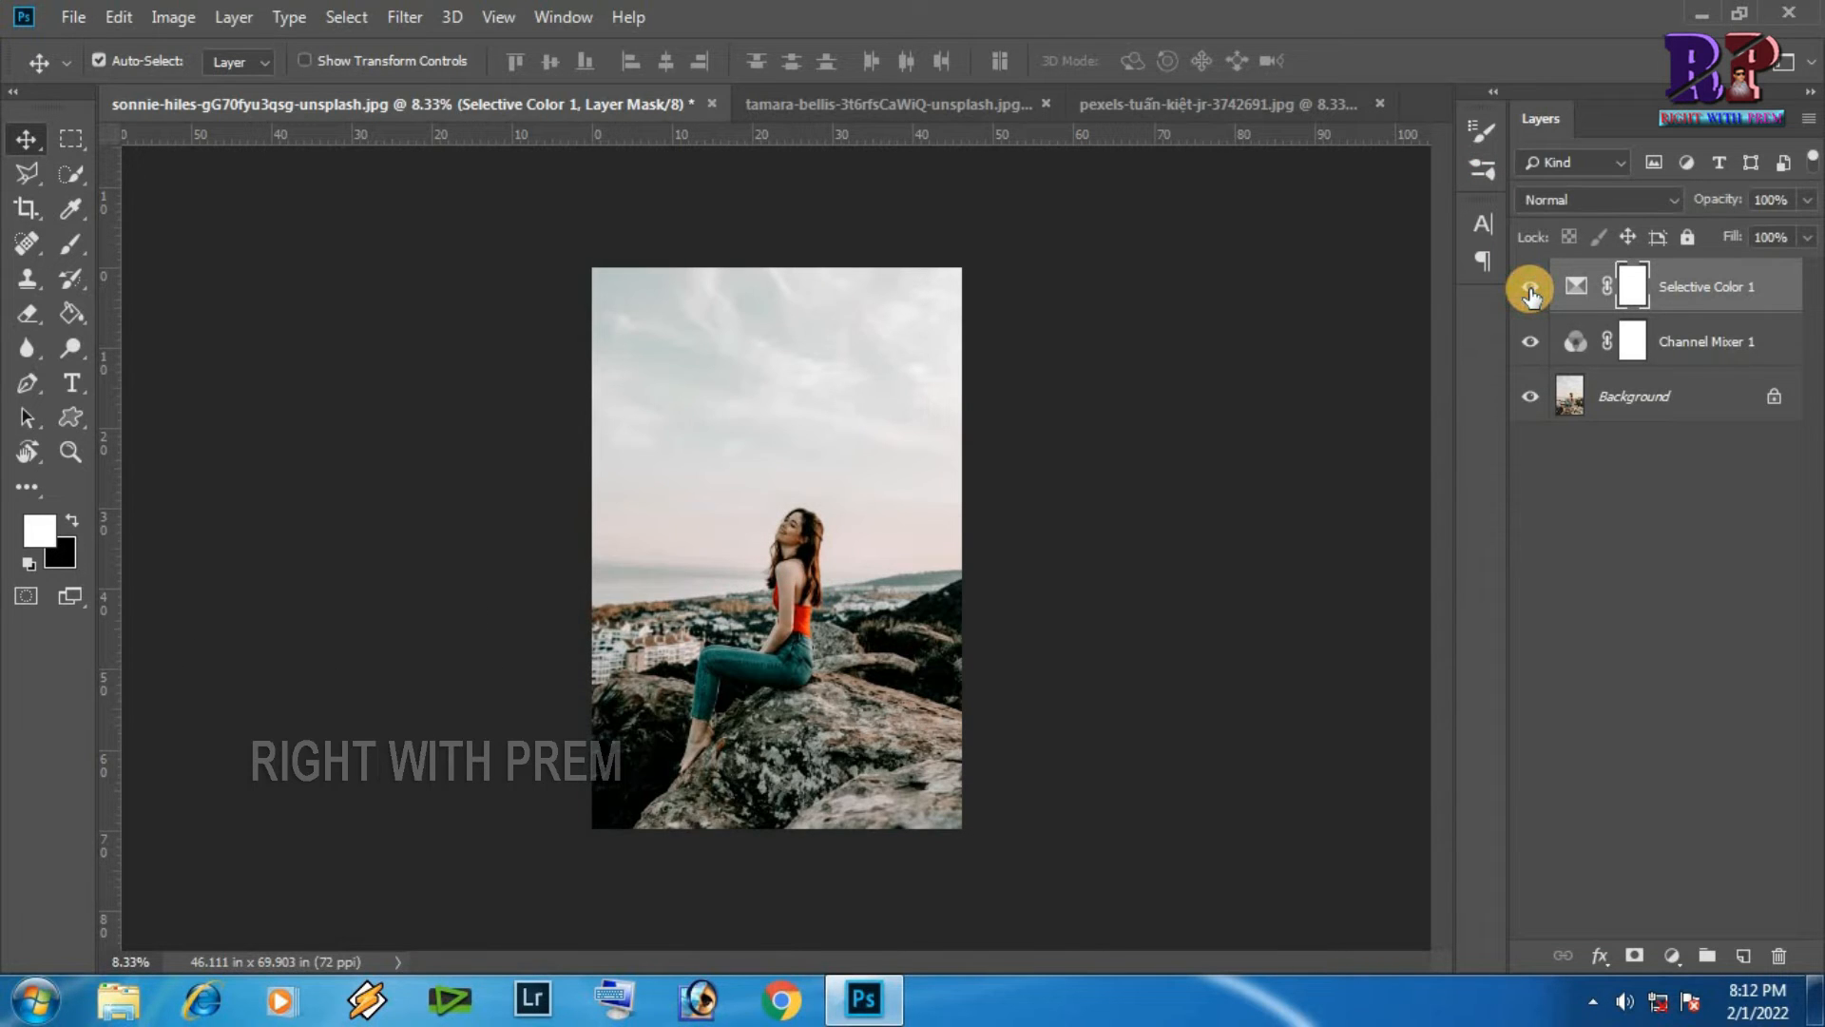
- Add a Gradient fill layer above the Selective Color layer and choose the Black, White gradient preset
left_click(1671, 955)
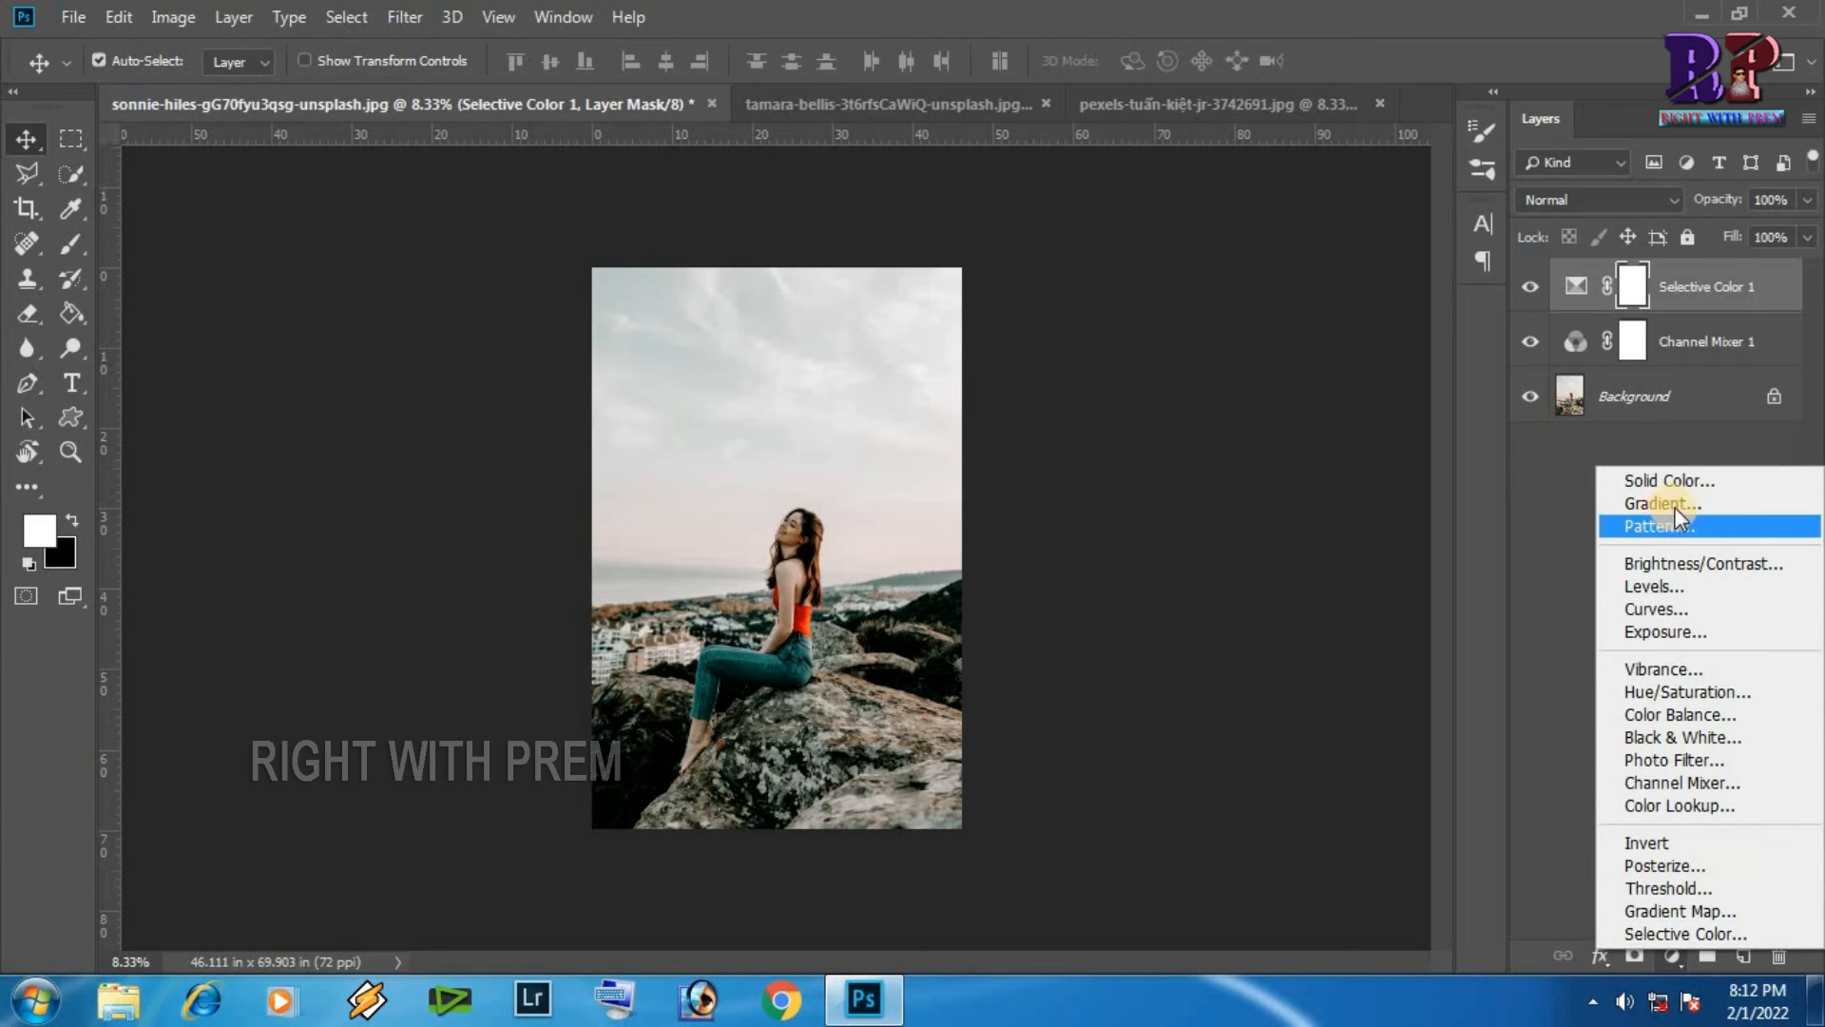
left_click(1736, 503)
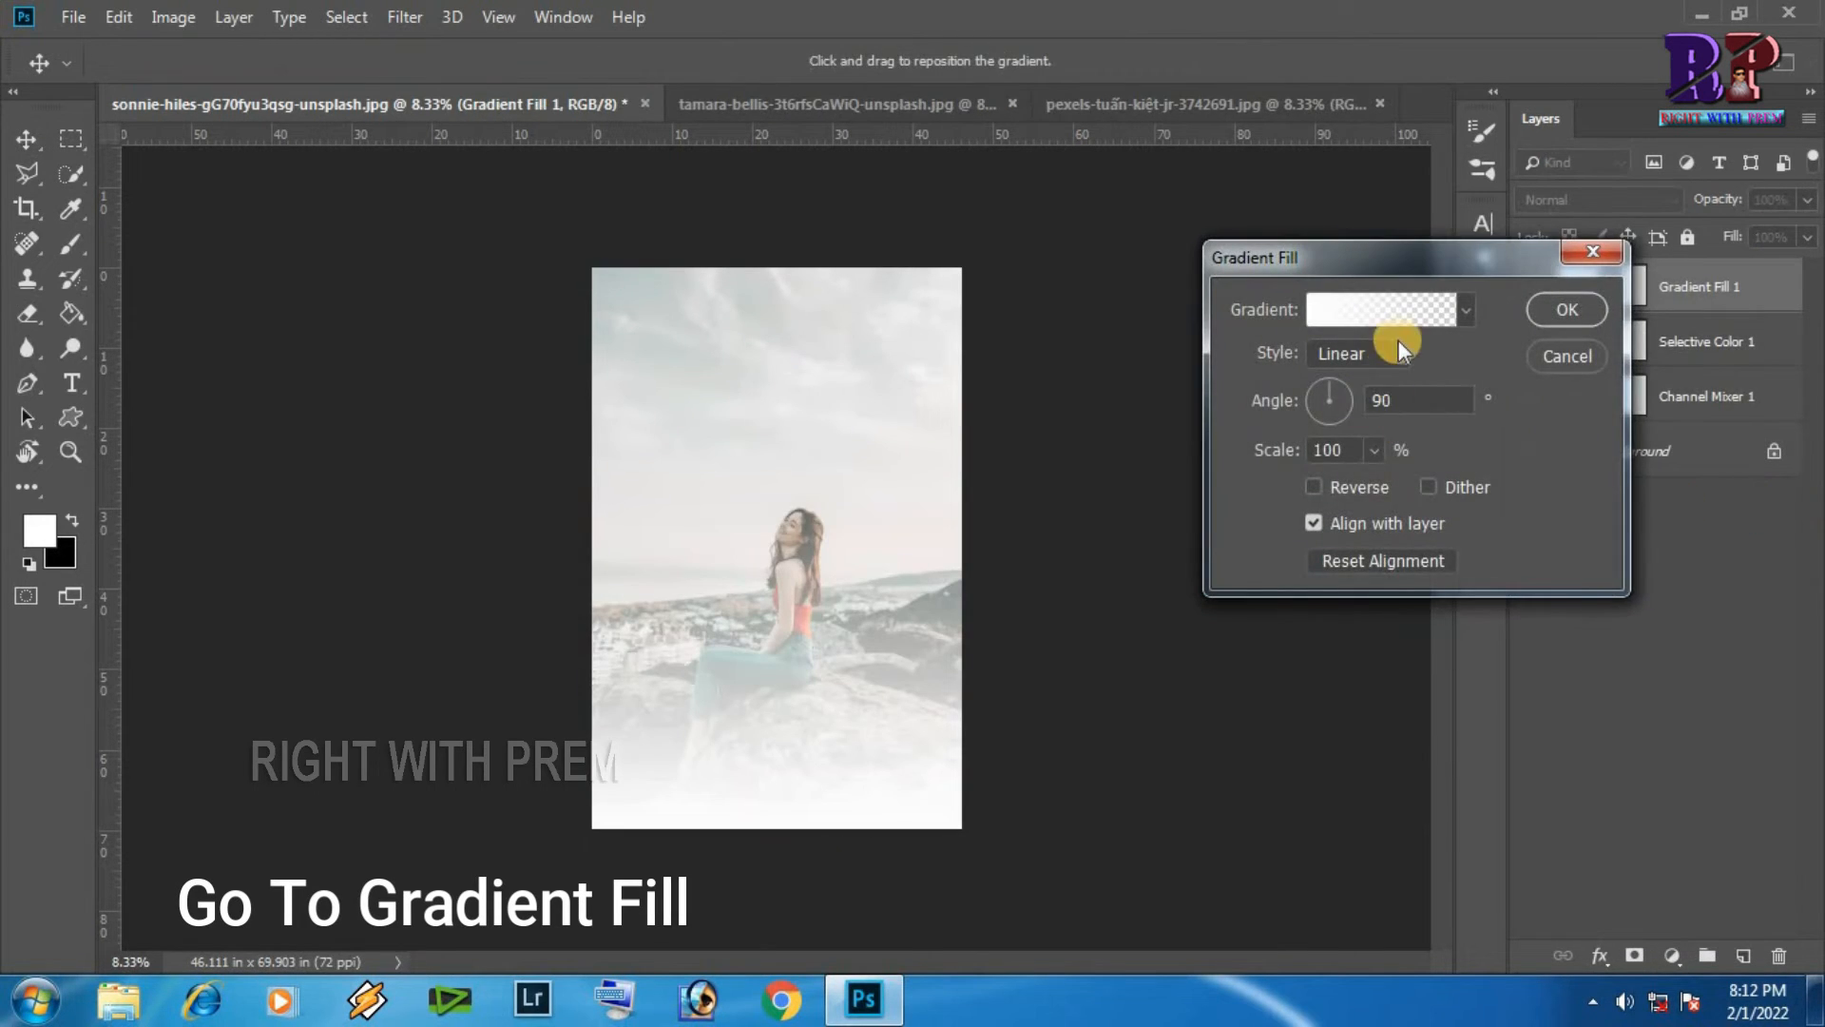
left_click(1390, 315)
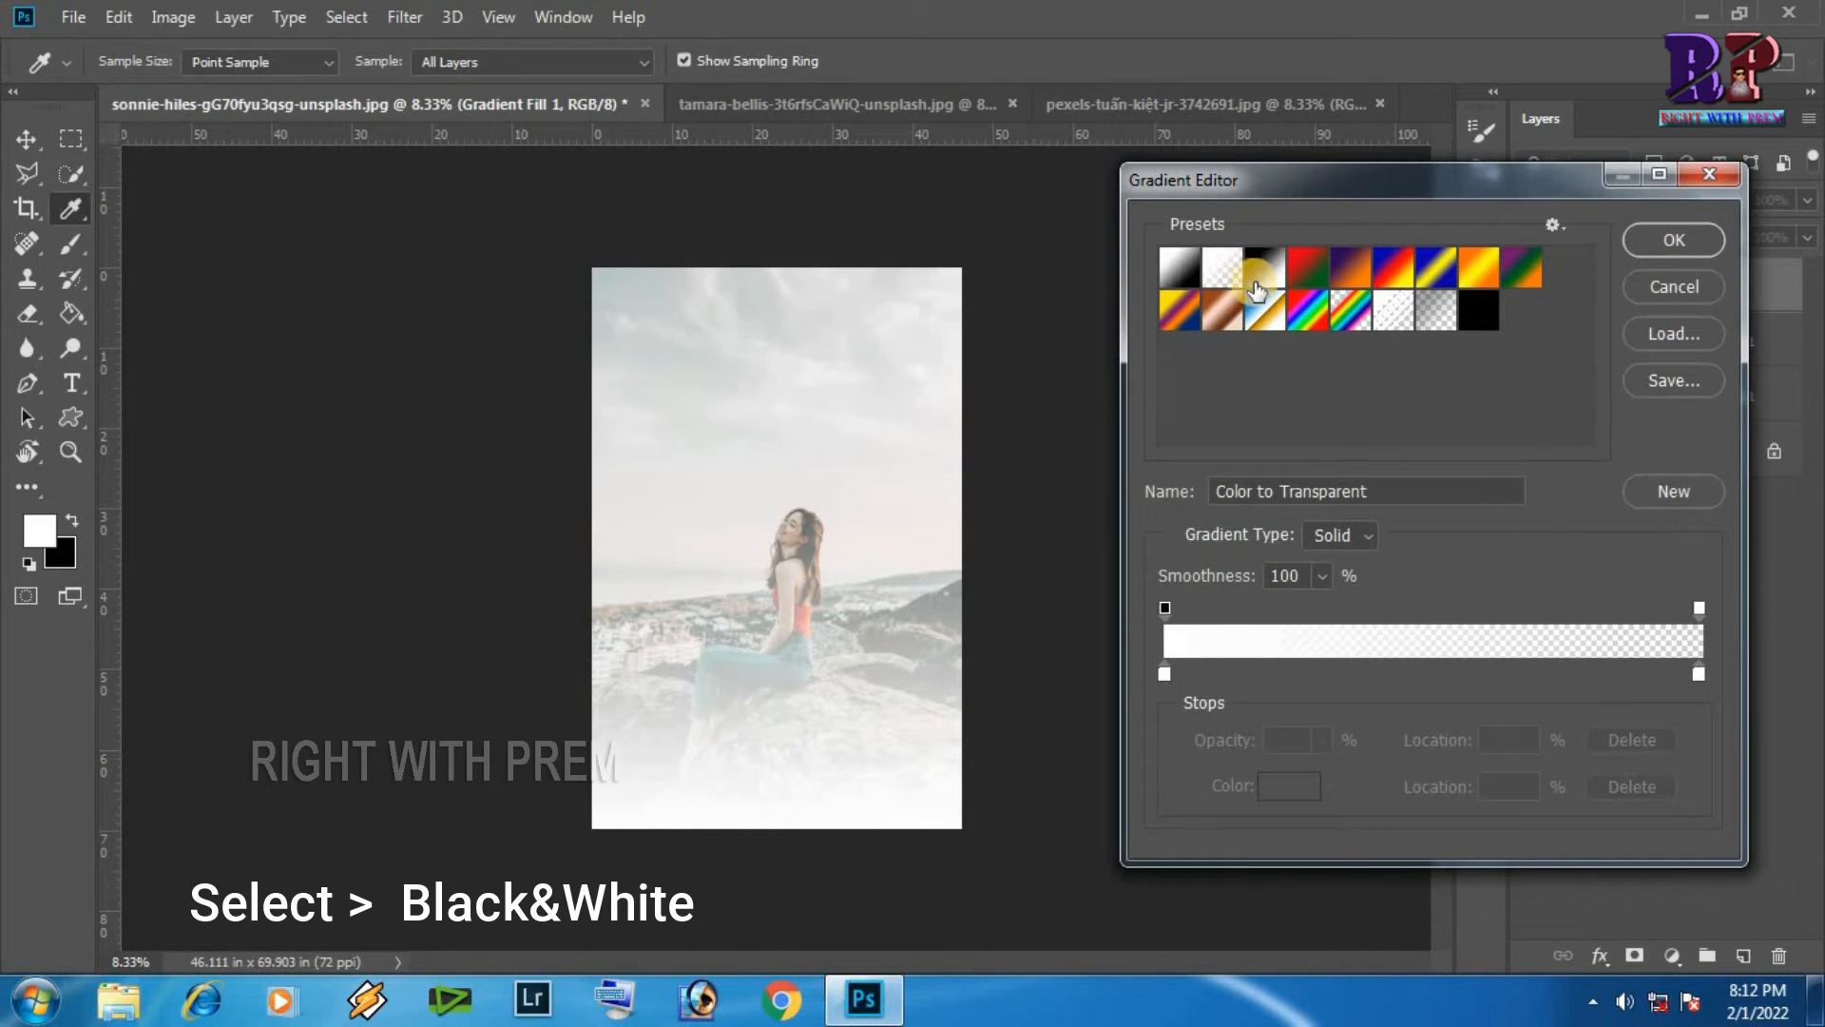
left_click(1268, 276)
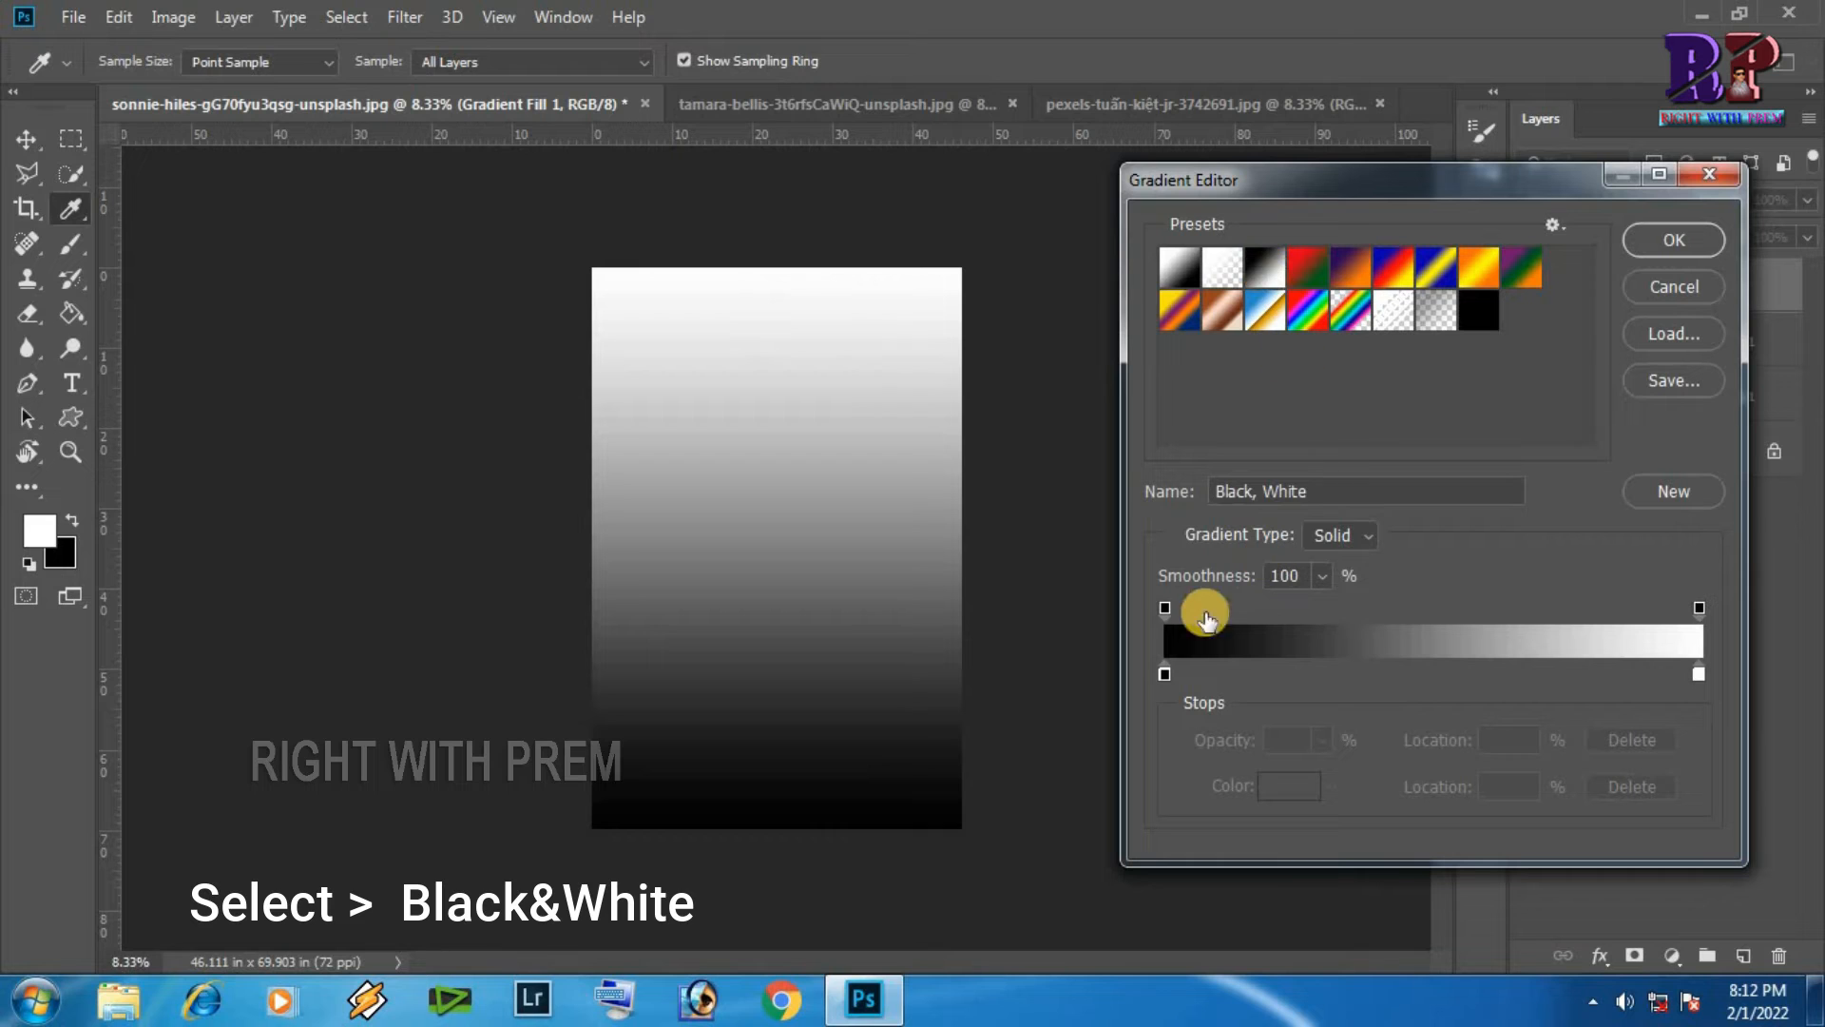
- Change the gradient's black color stop at location 0% to the color 927346
left_click(1166, 675)
left_click(1287, 787)
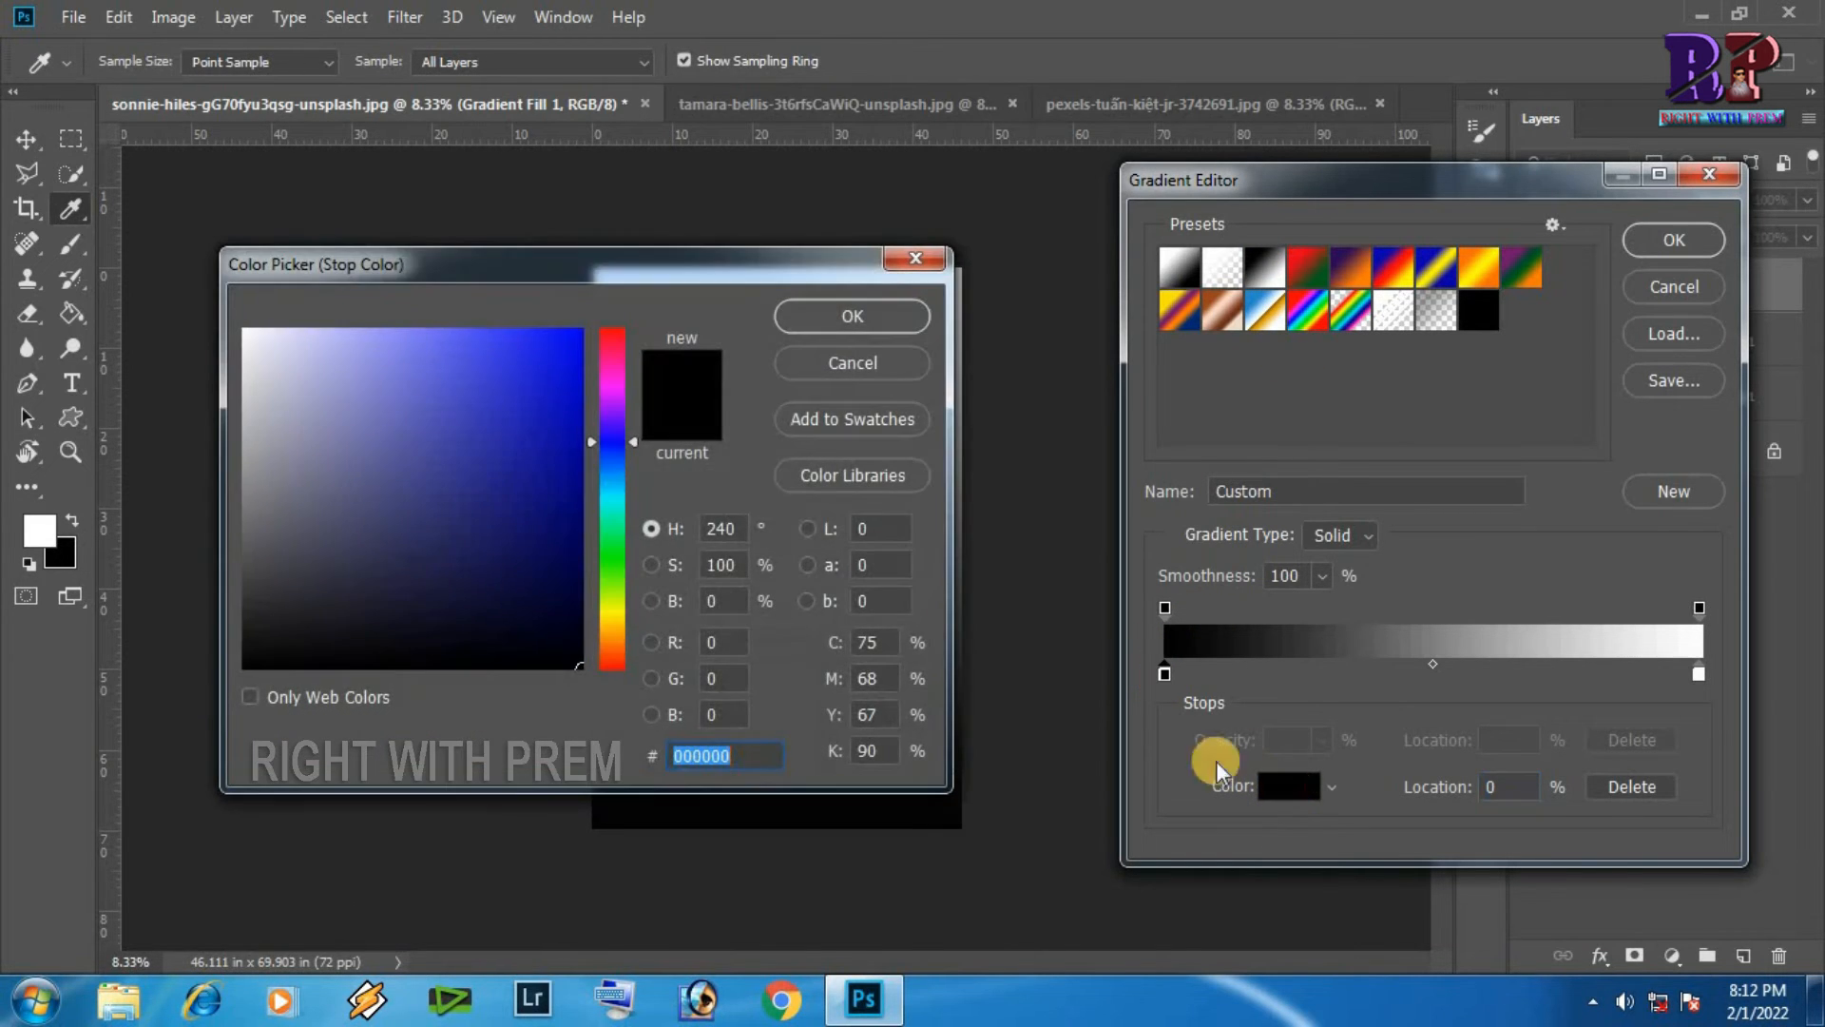
left_click_drag(621, 630, 624, 624)
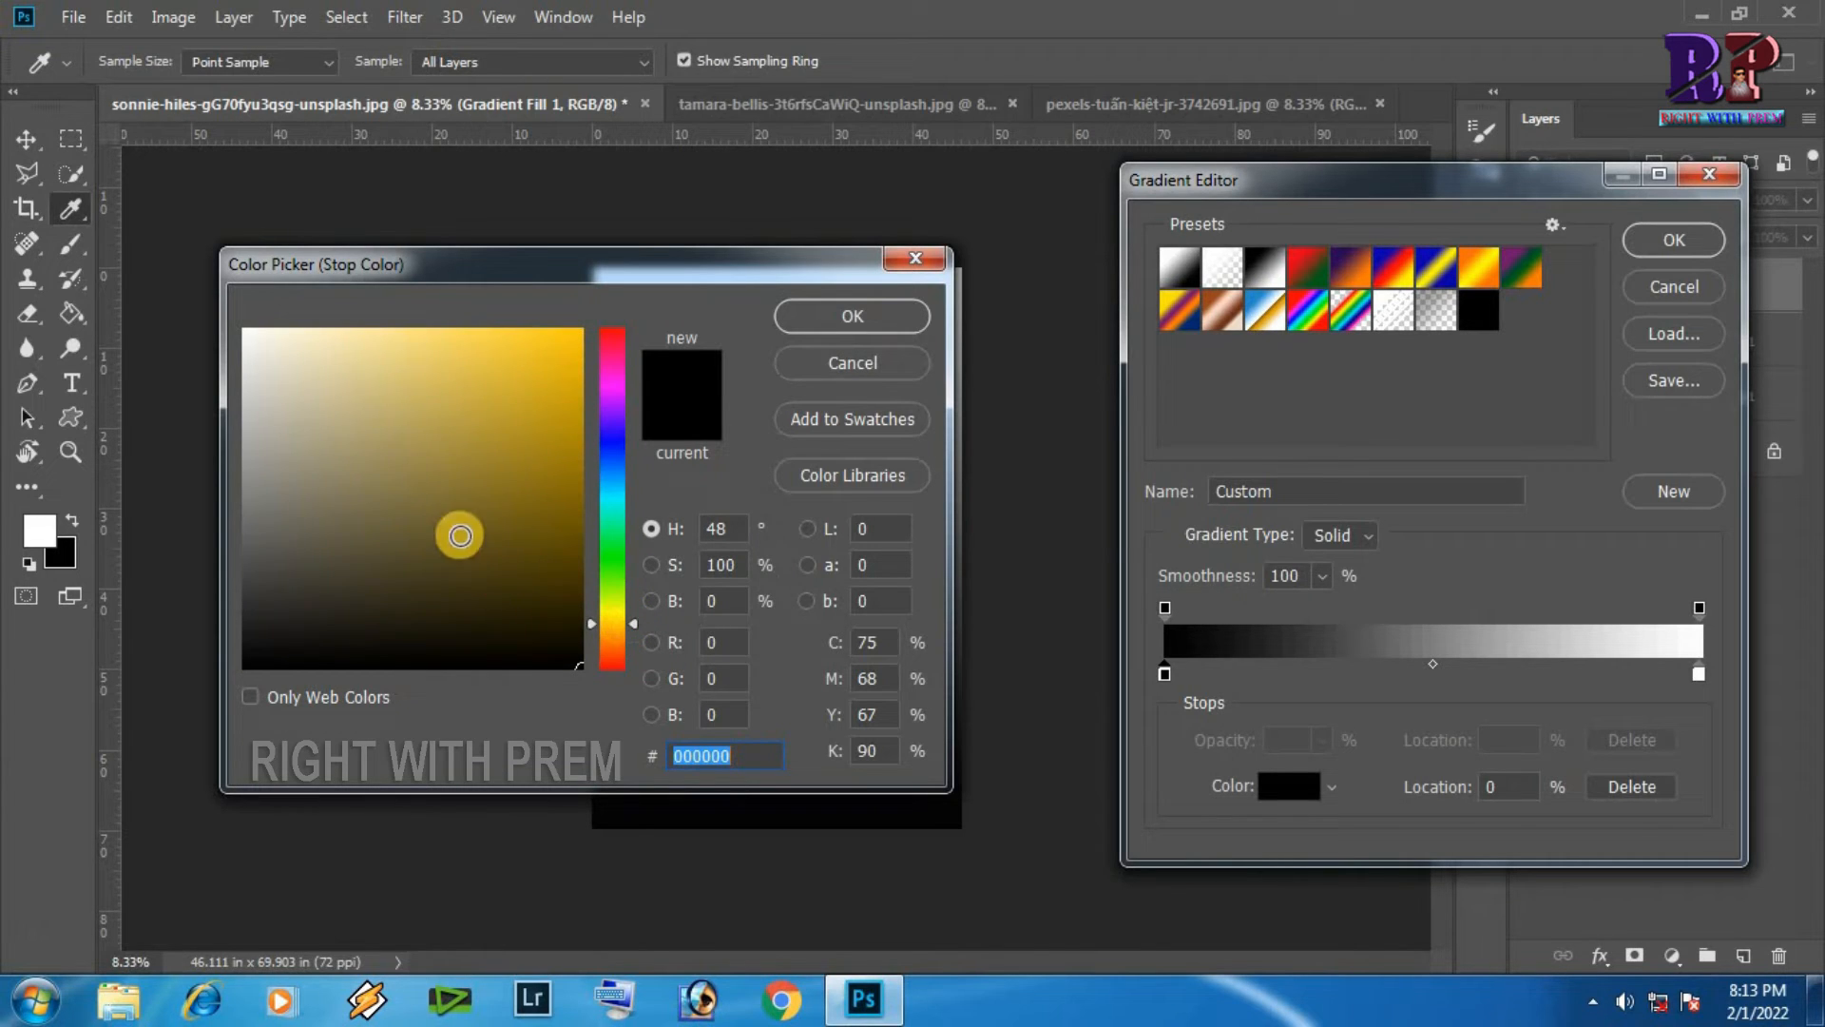
left_click(410, 485)
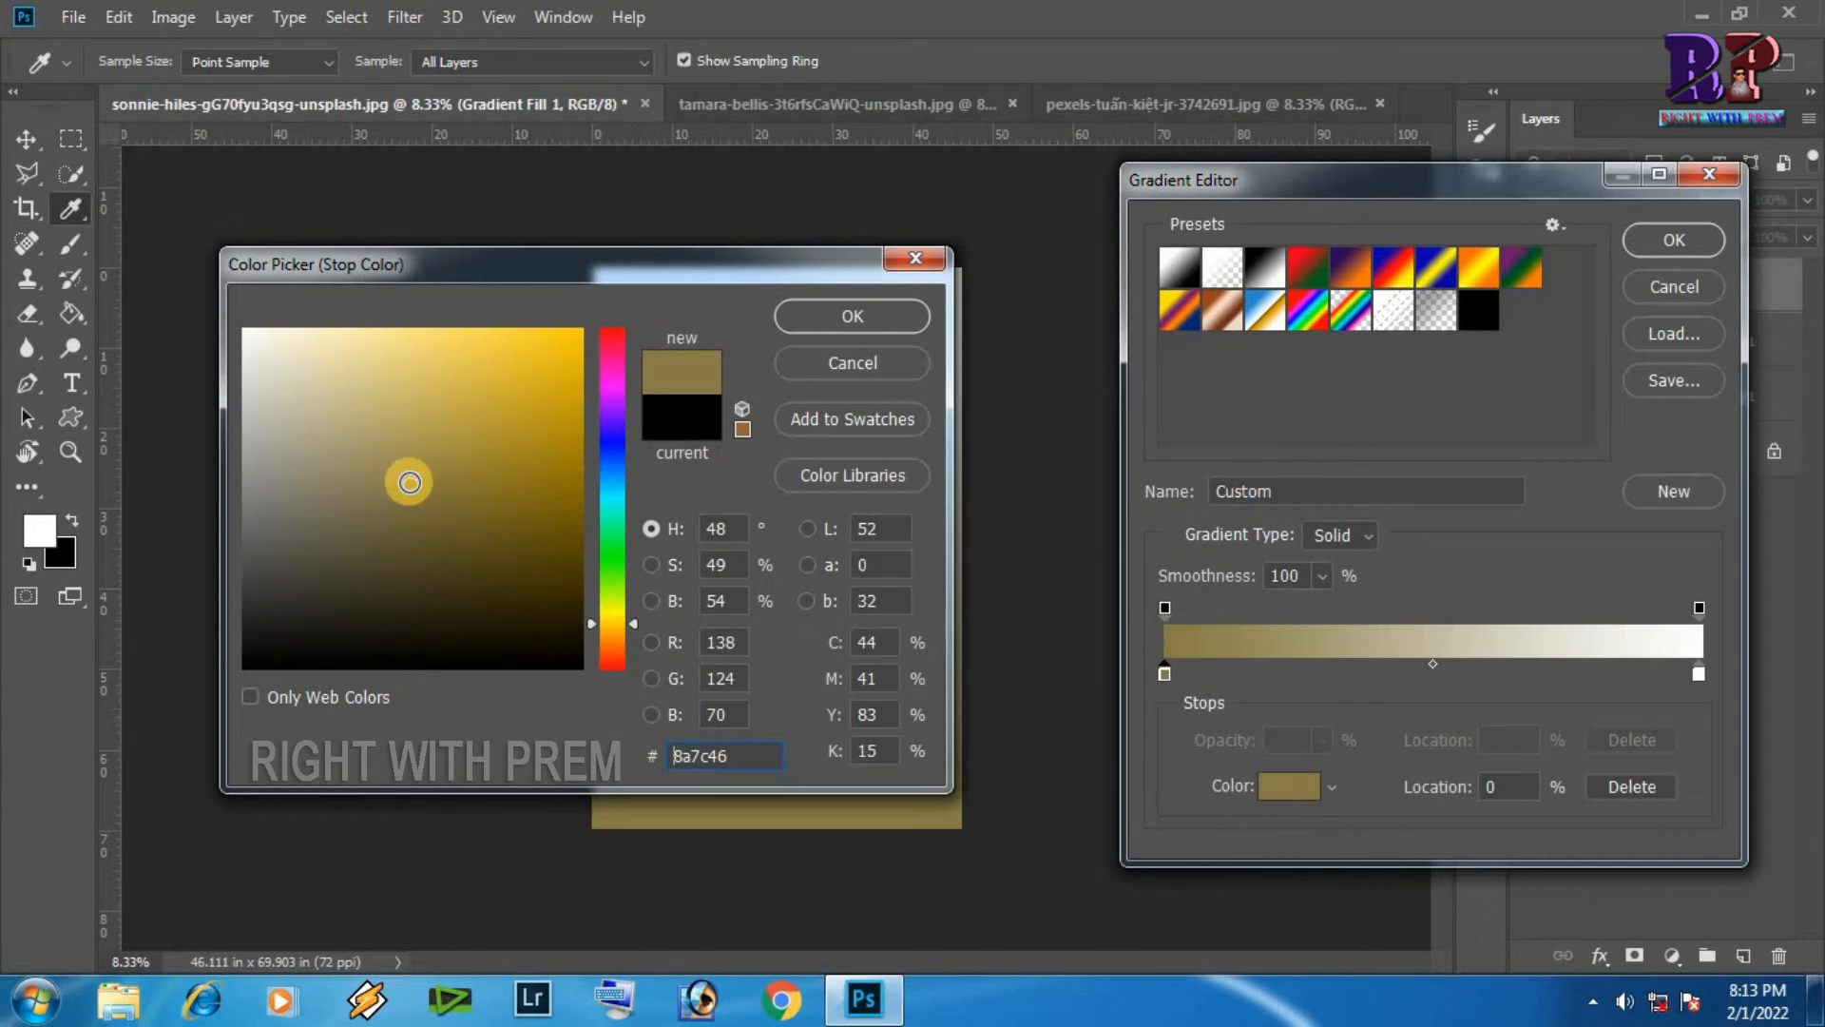
left_click(734, 755)
left_click_drag(739, 756, 611, 734)
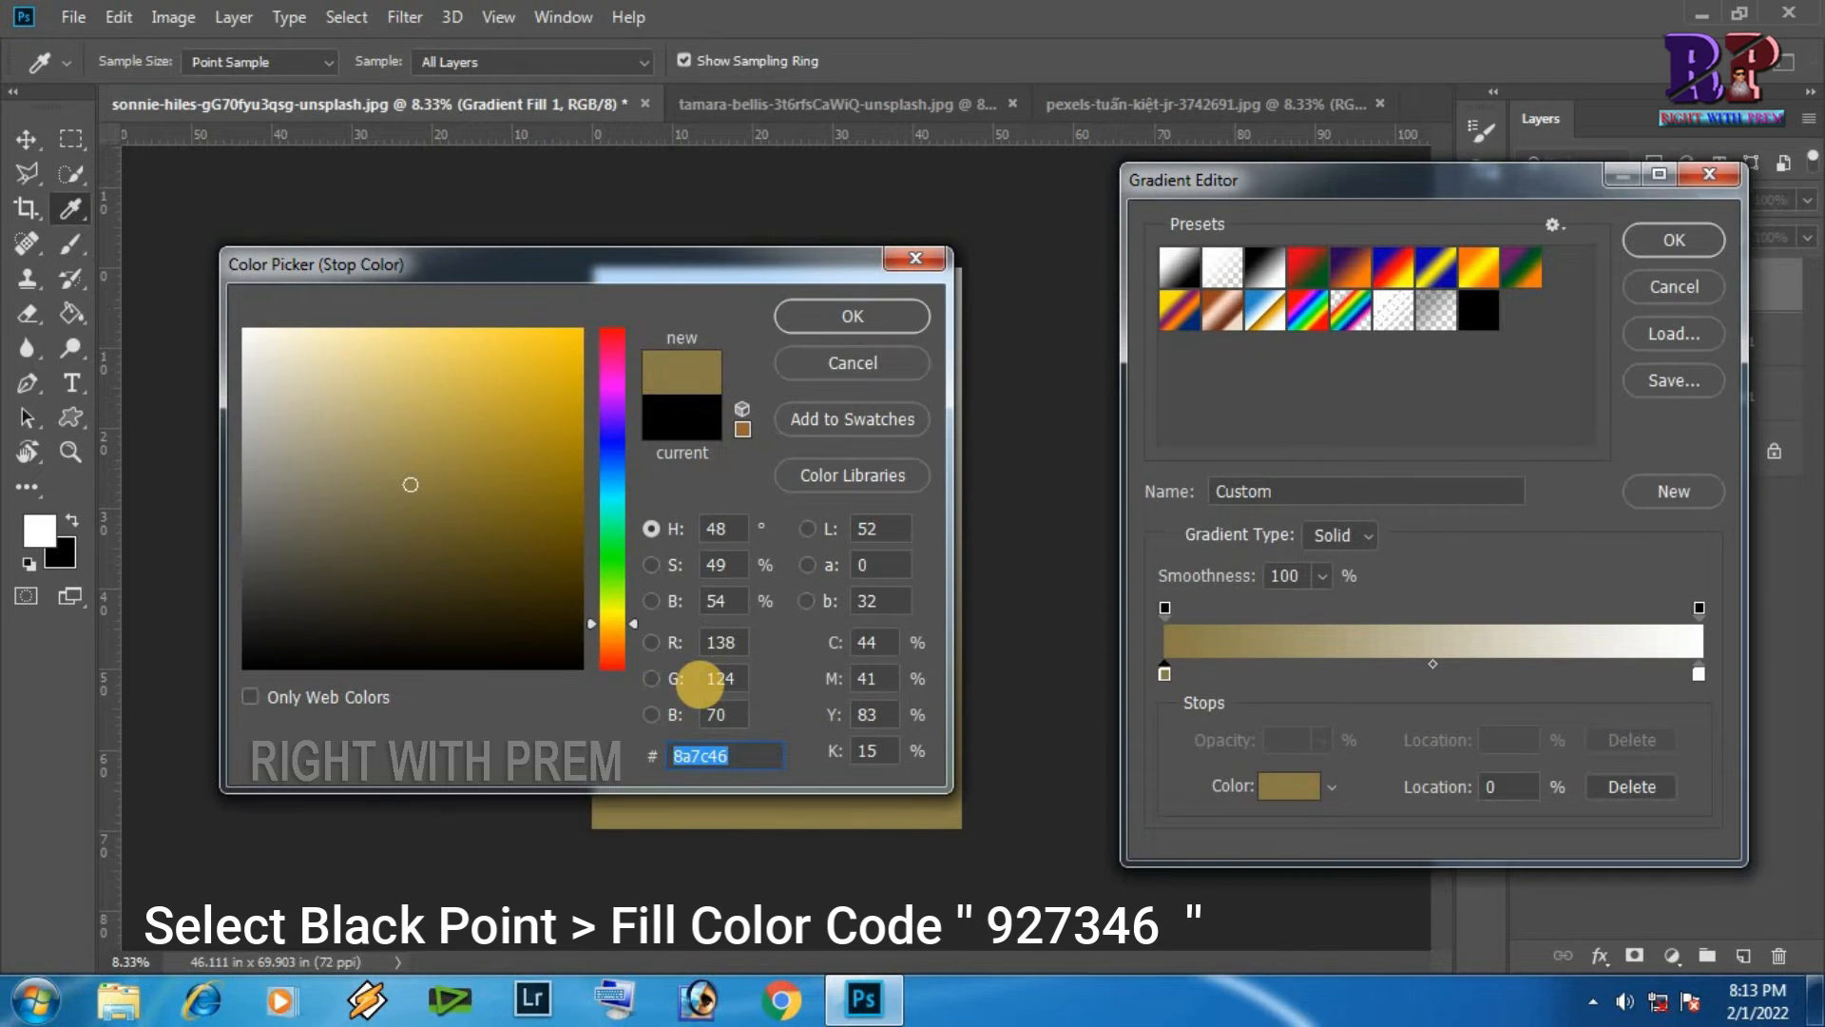
type("927")
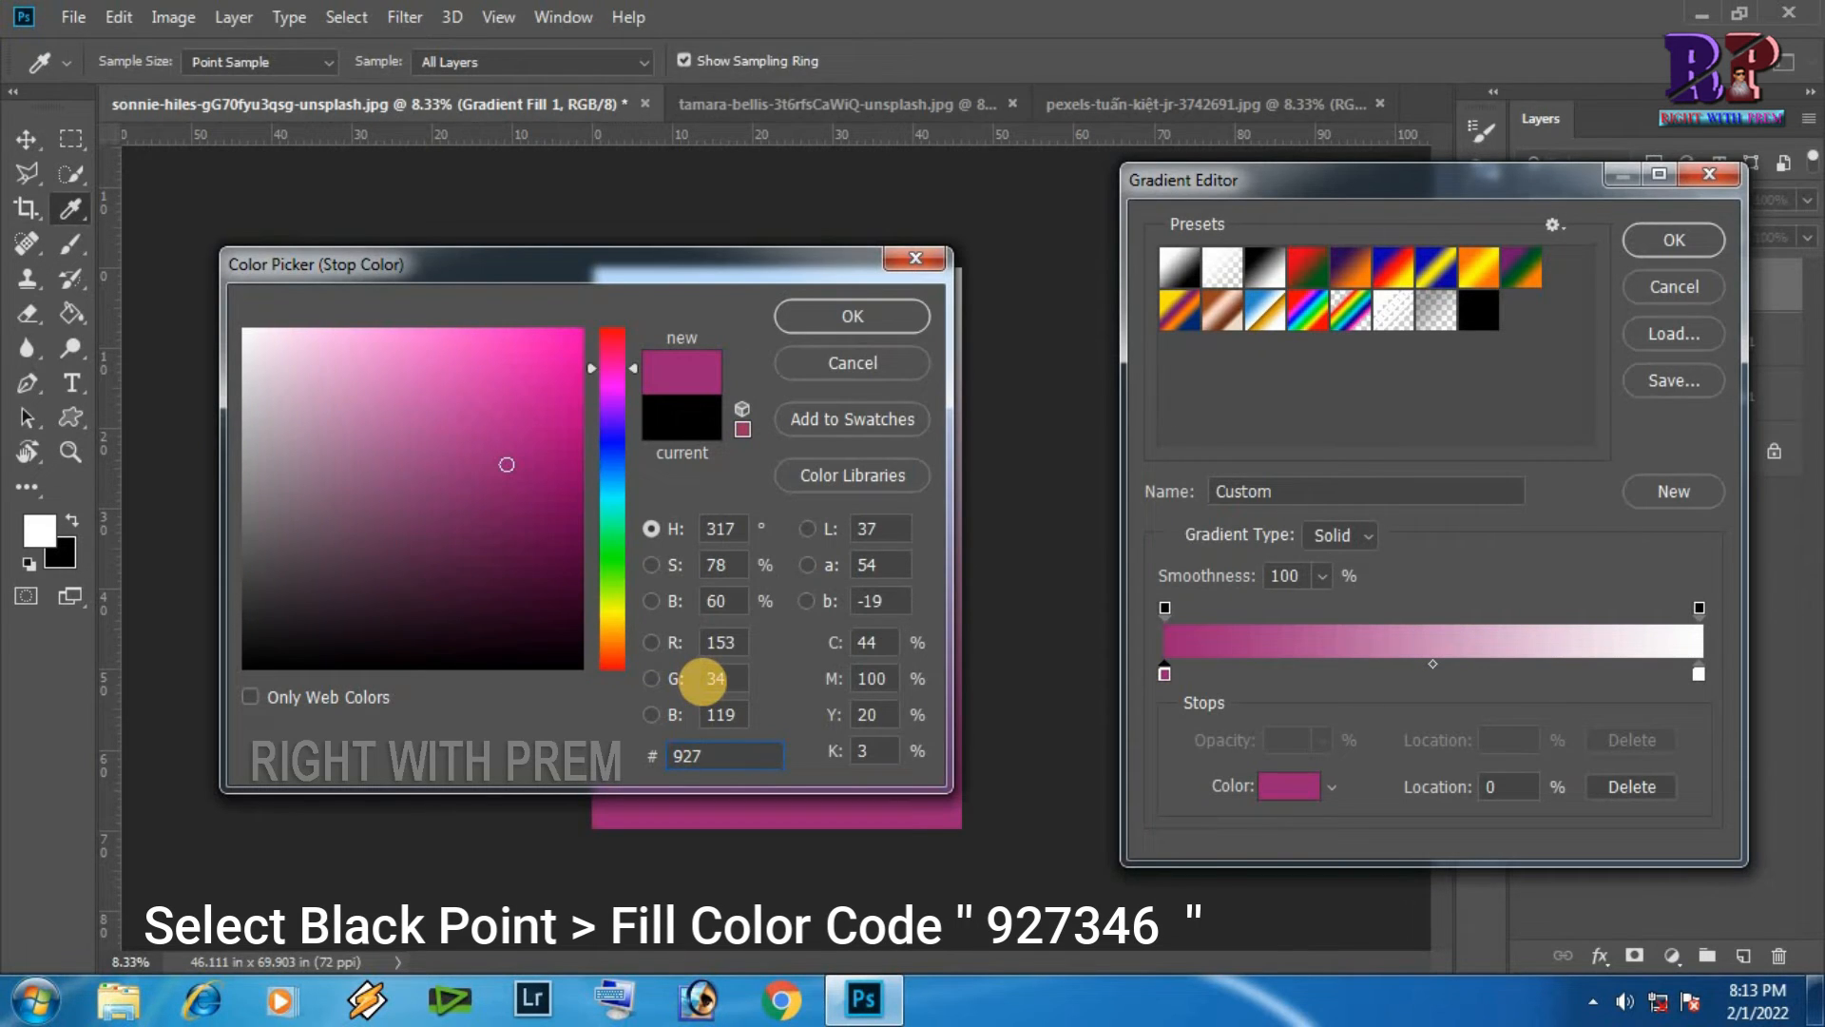
type("34")
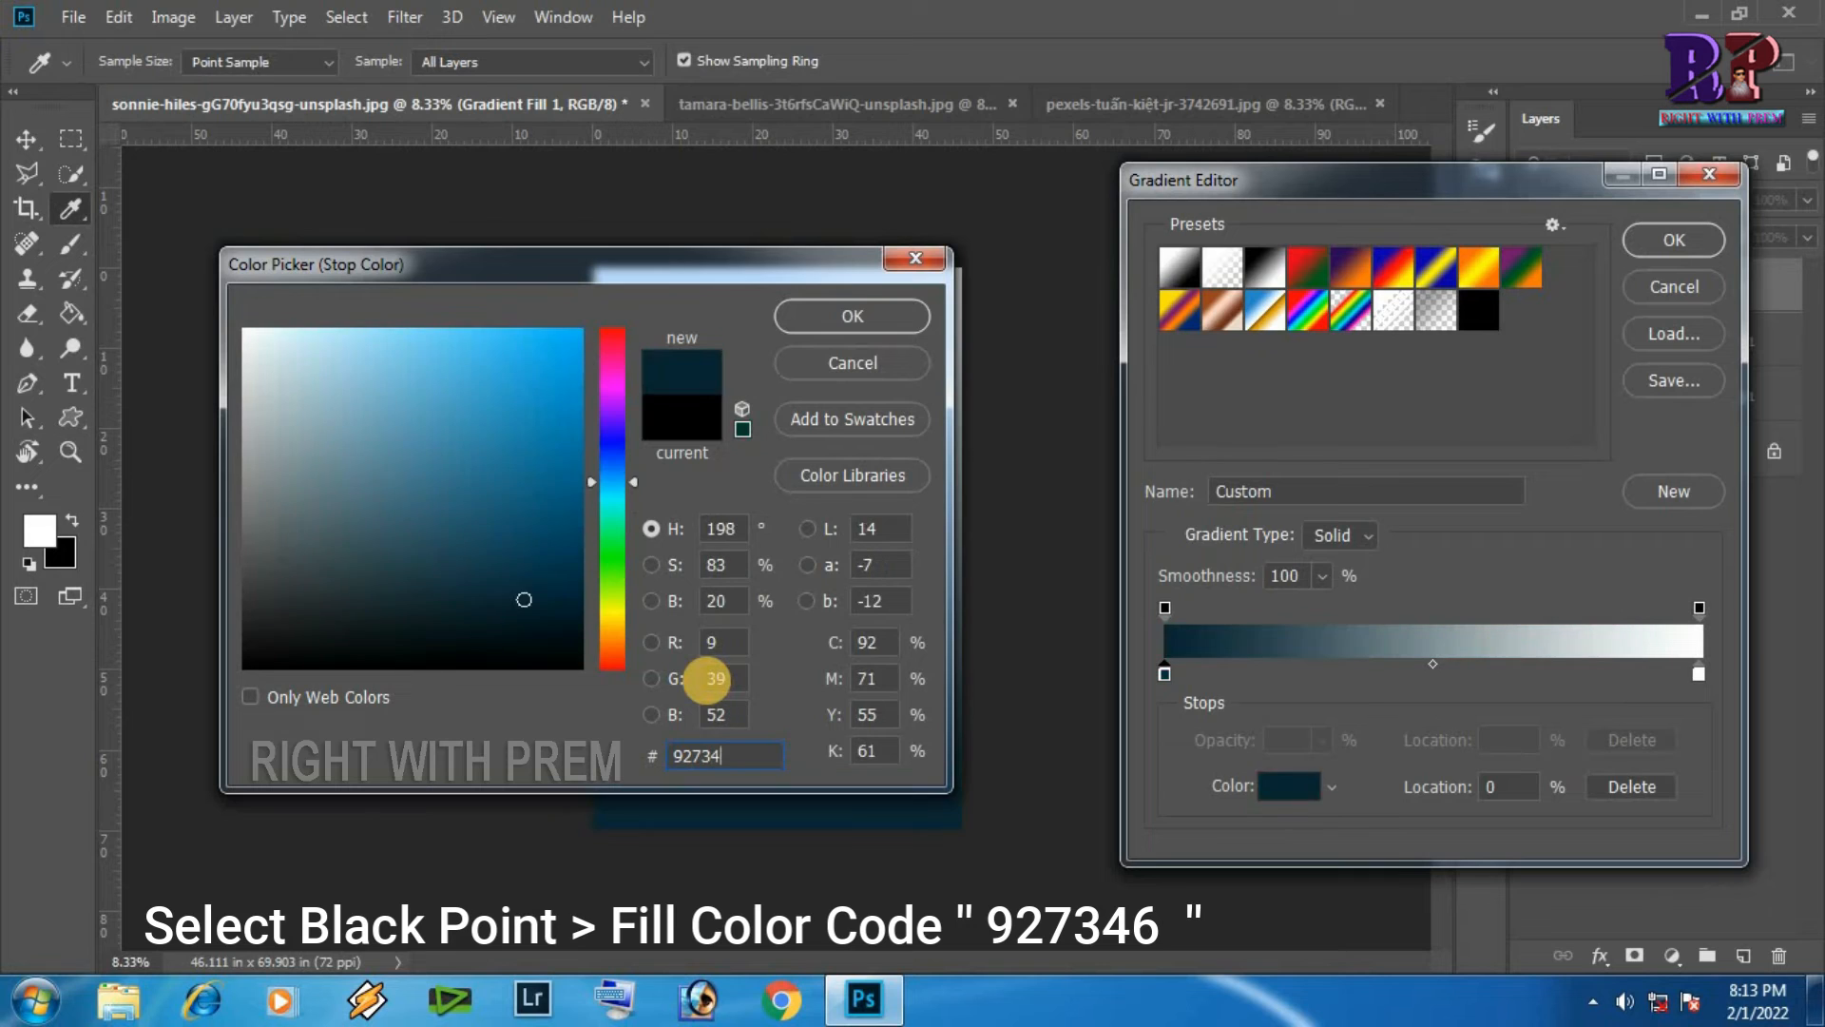
type("6")
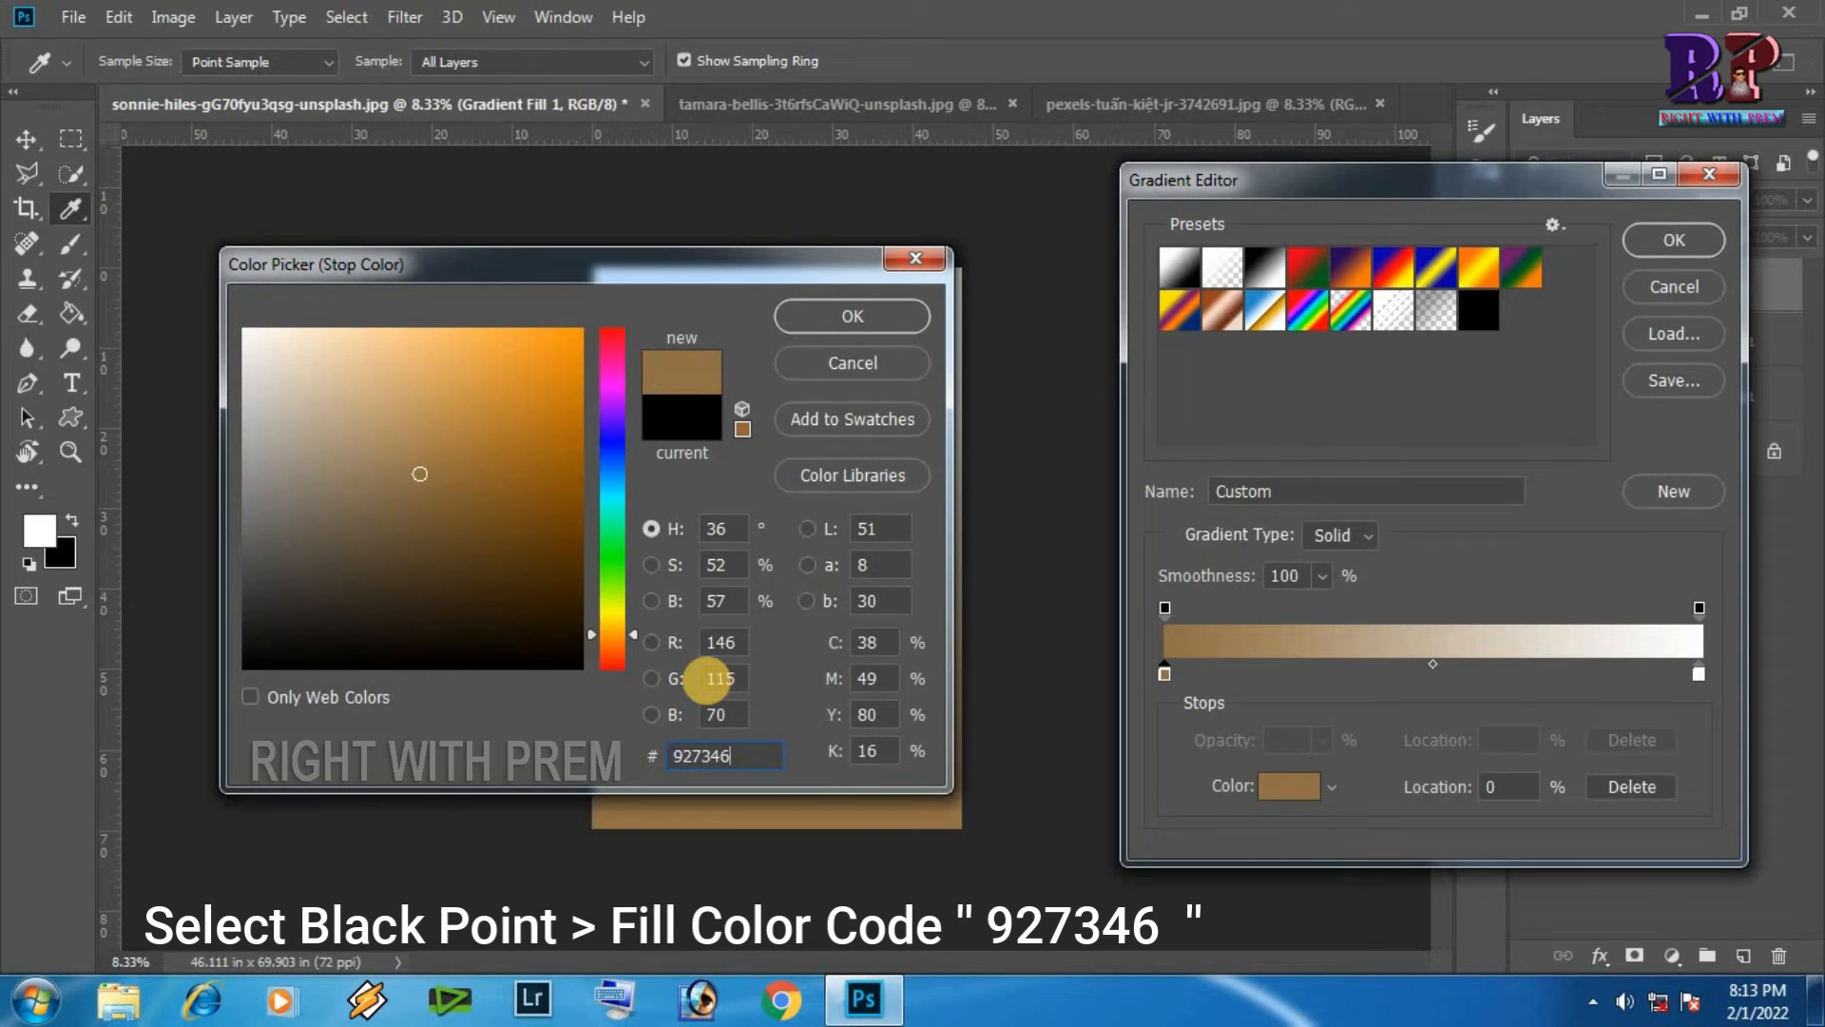
left_click(879, 318)
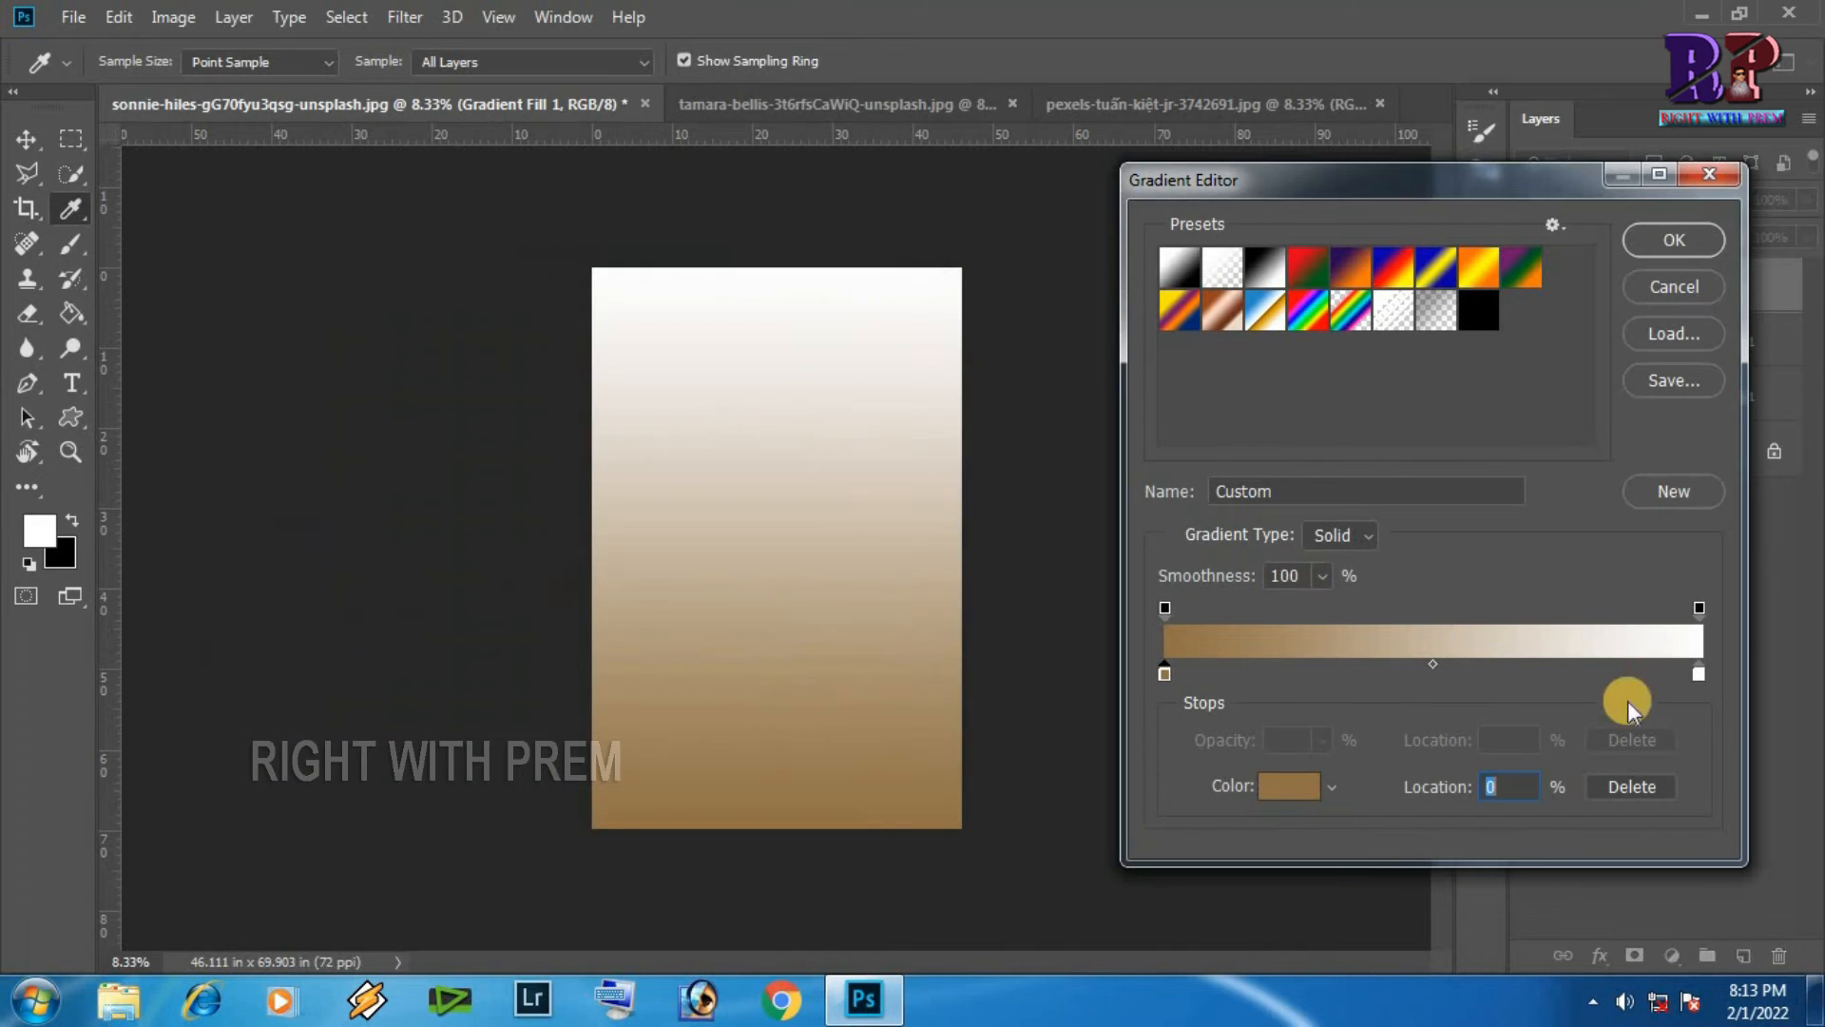
- Change the gradient's white color stop at location 100% to the color 000002 and accept the edited gradient
left_click(1698, 673)
left_click(1289, 787)
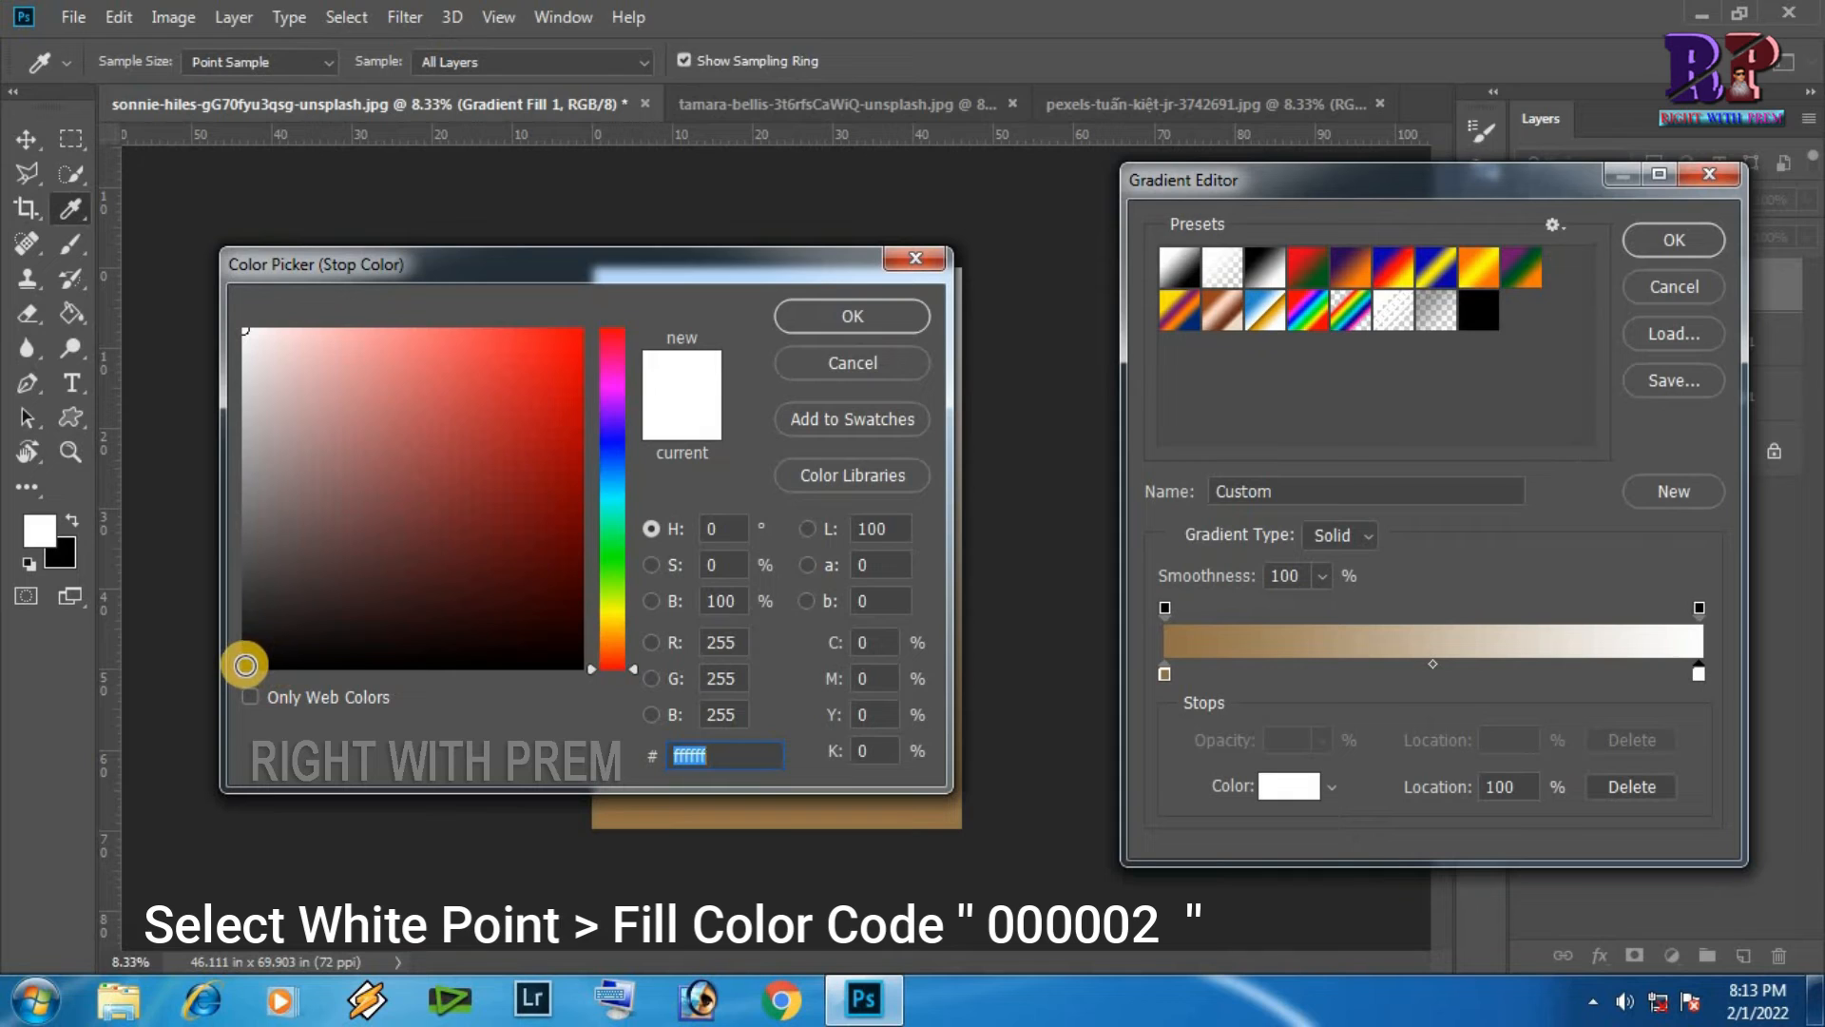
left_click(245, 666)
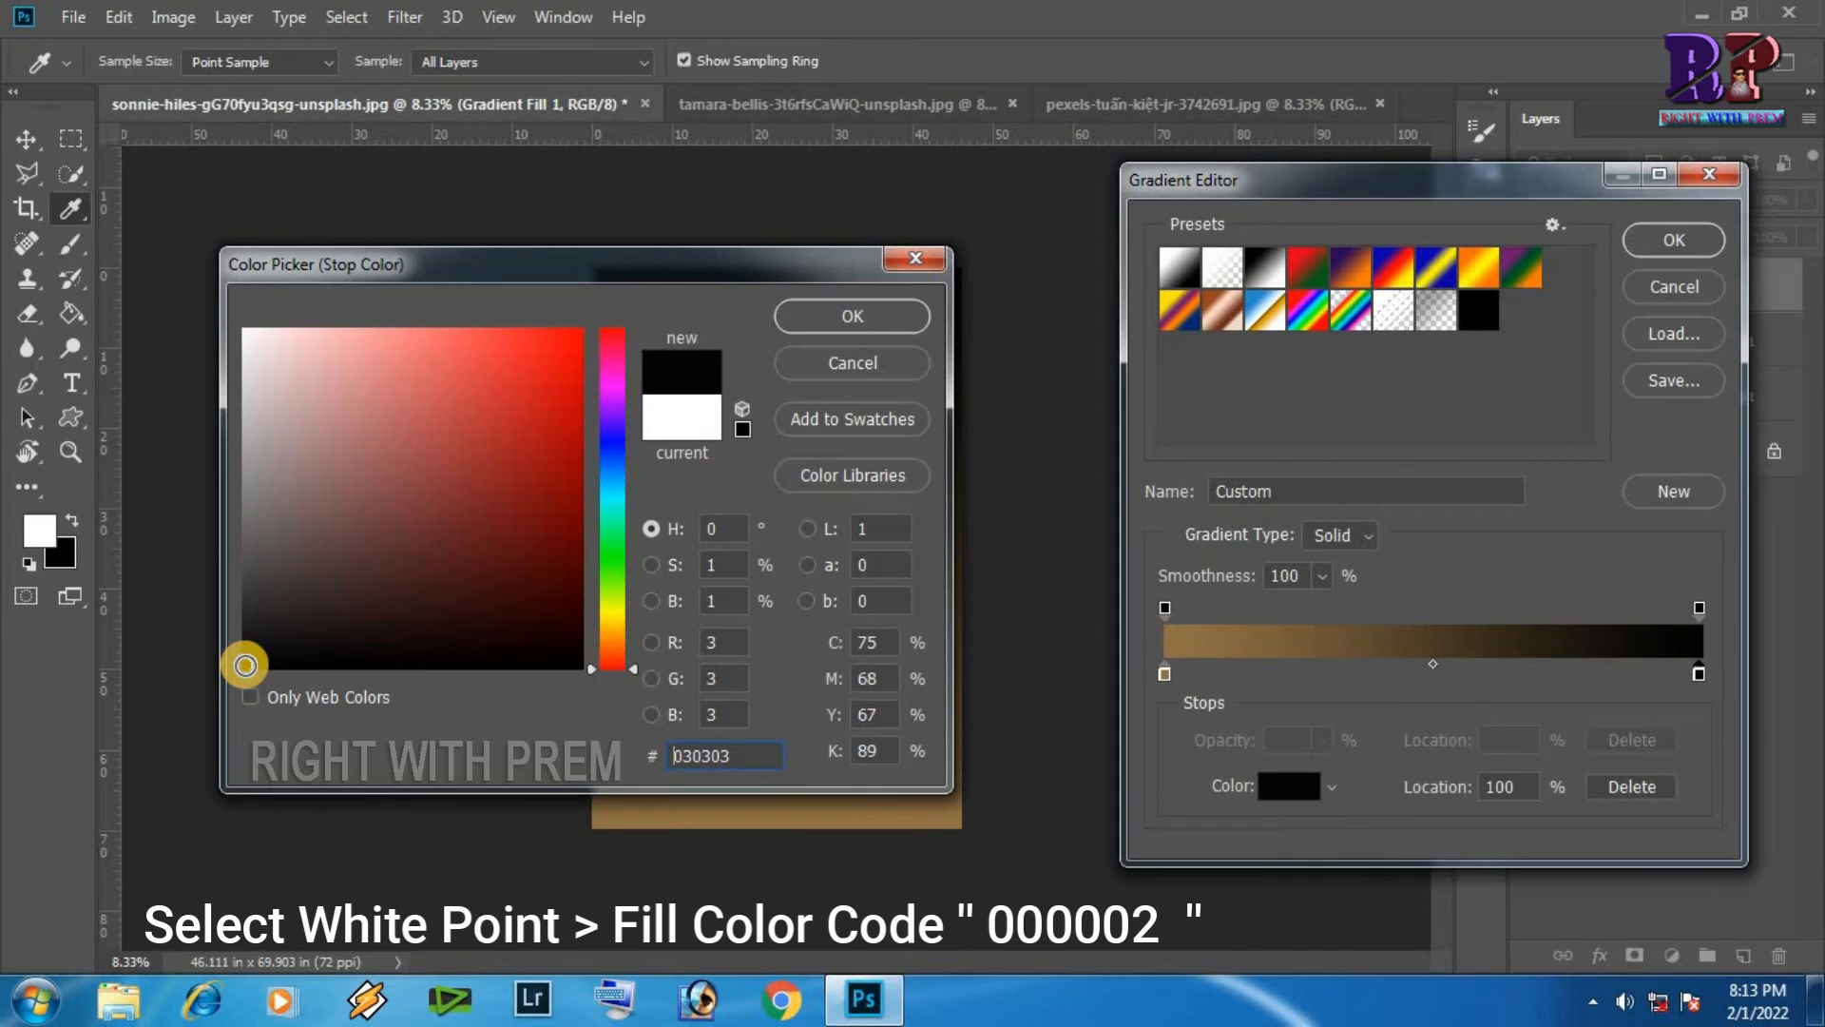
double_click(758, 756)
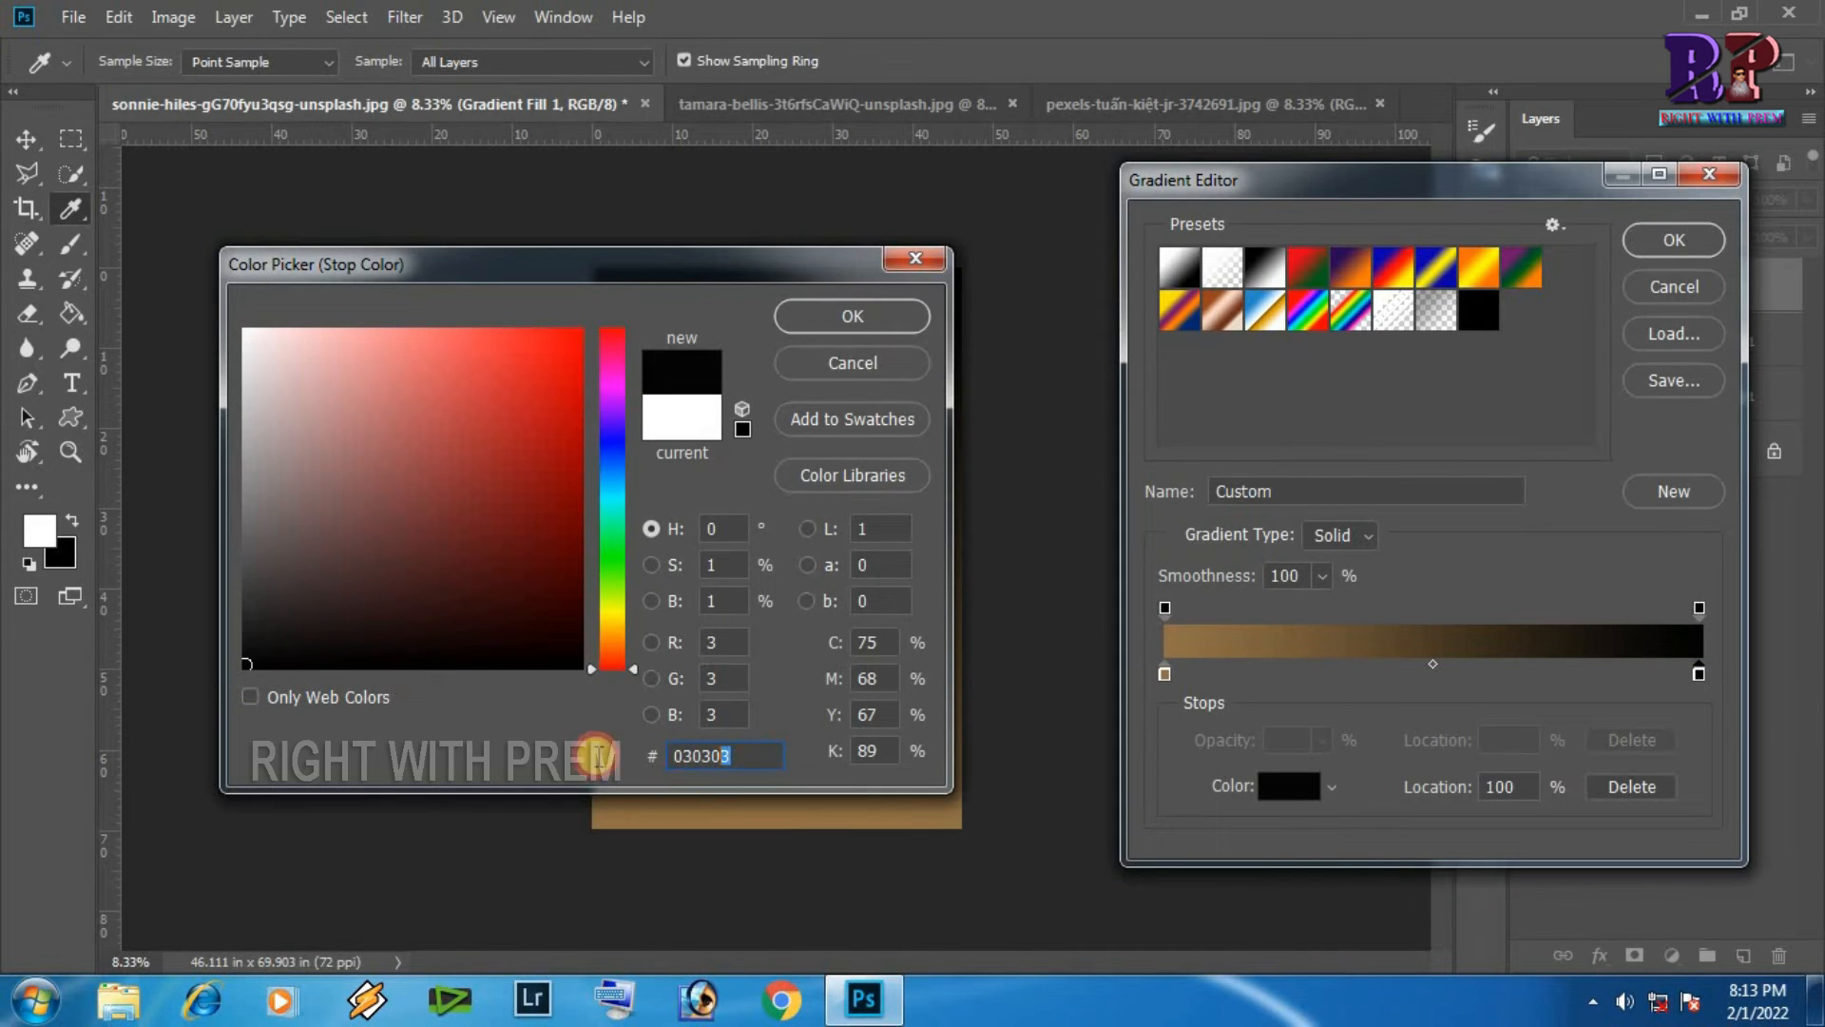
type("0000")
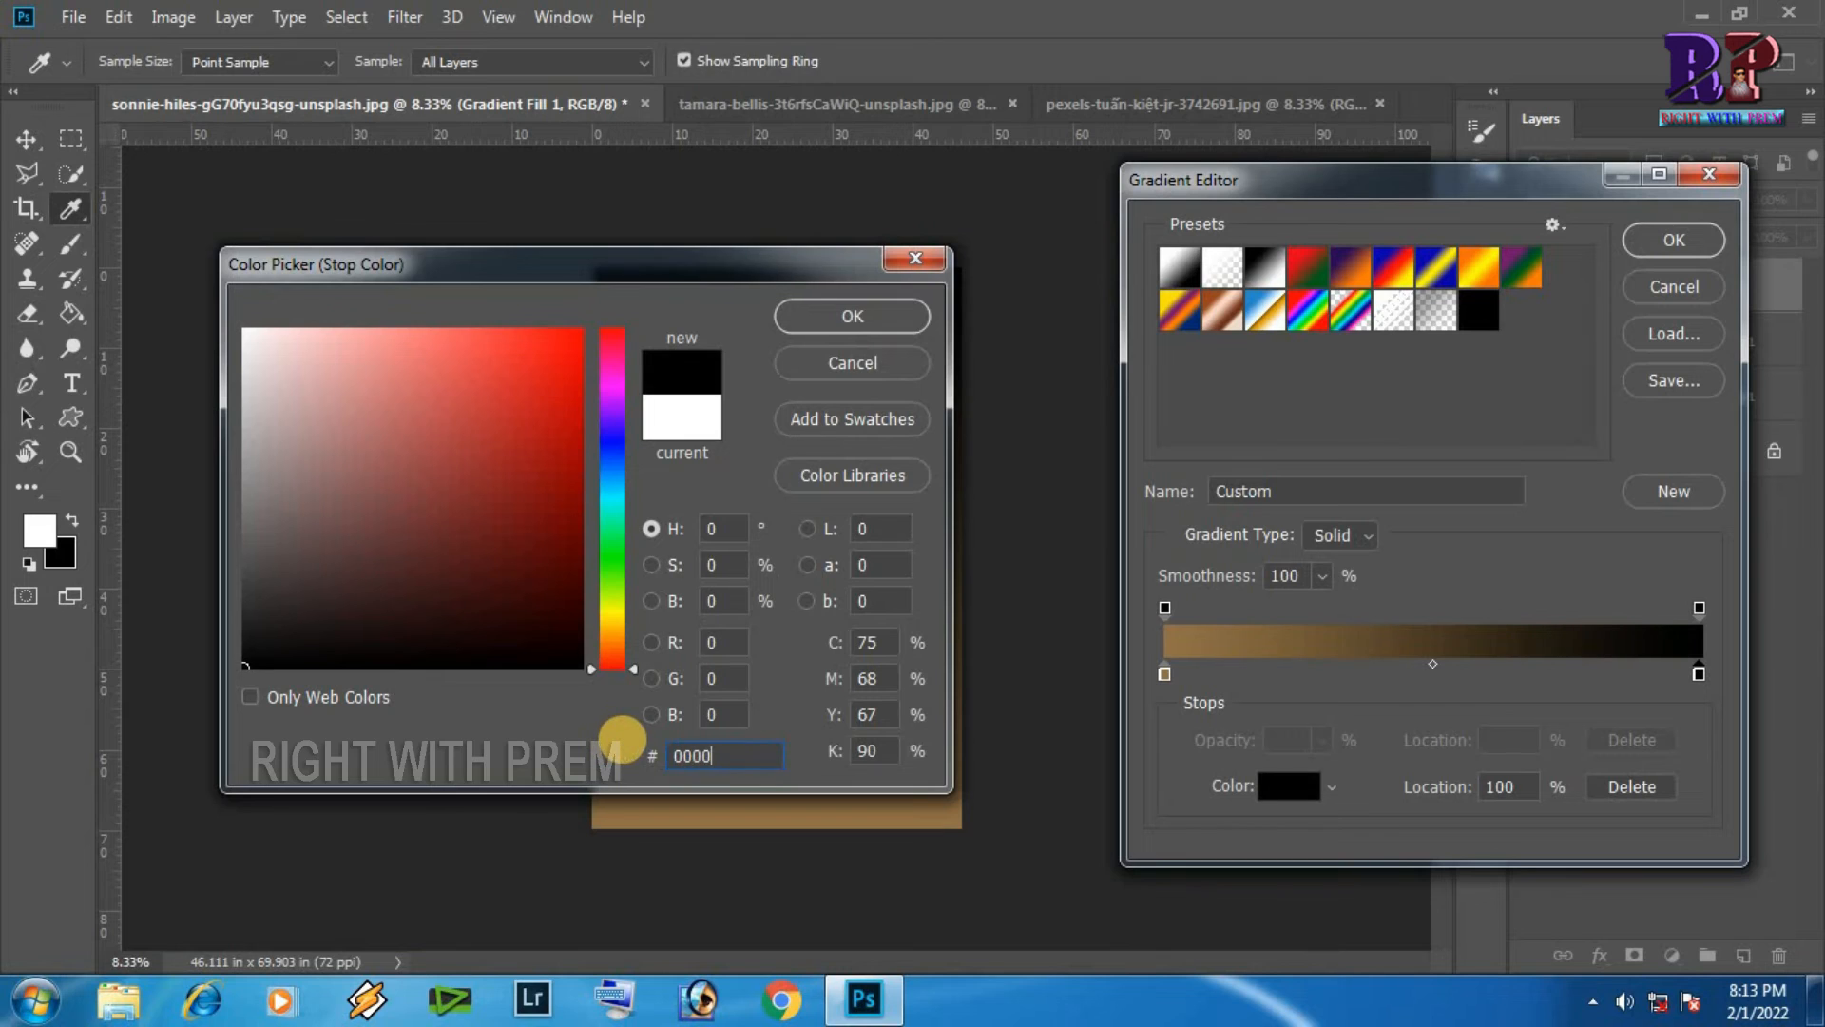
type("02")
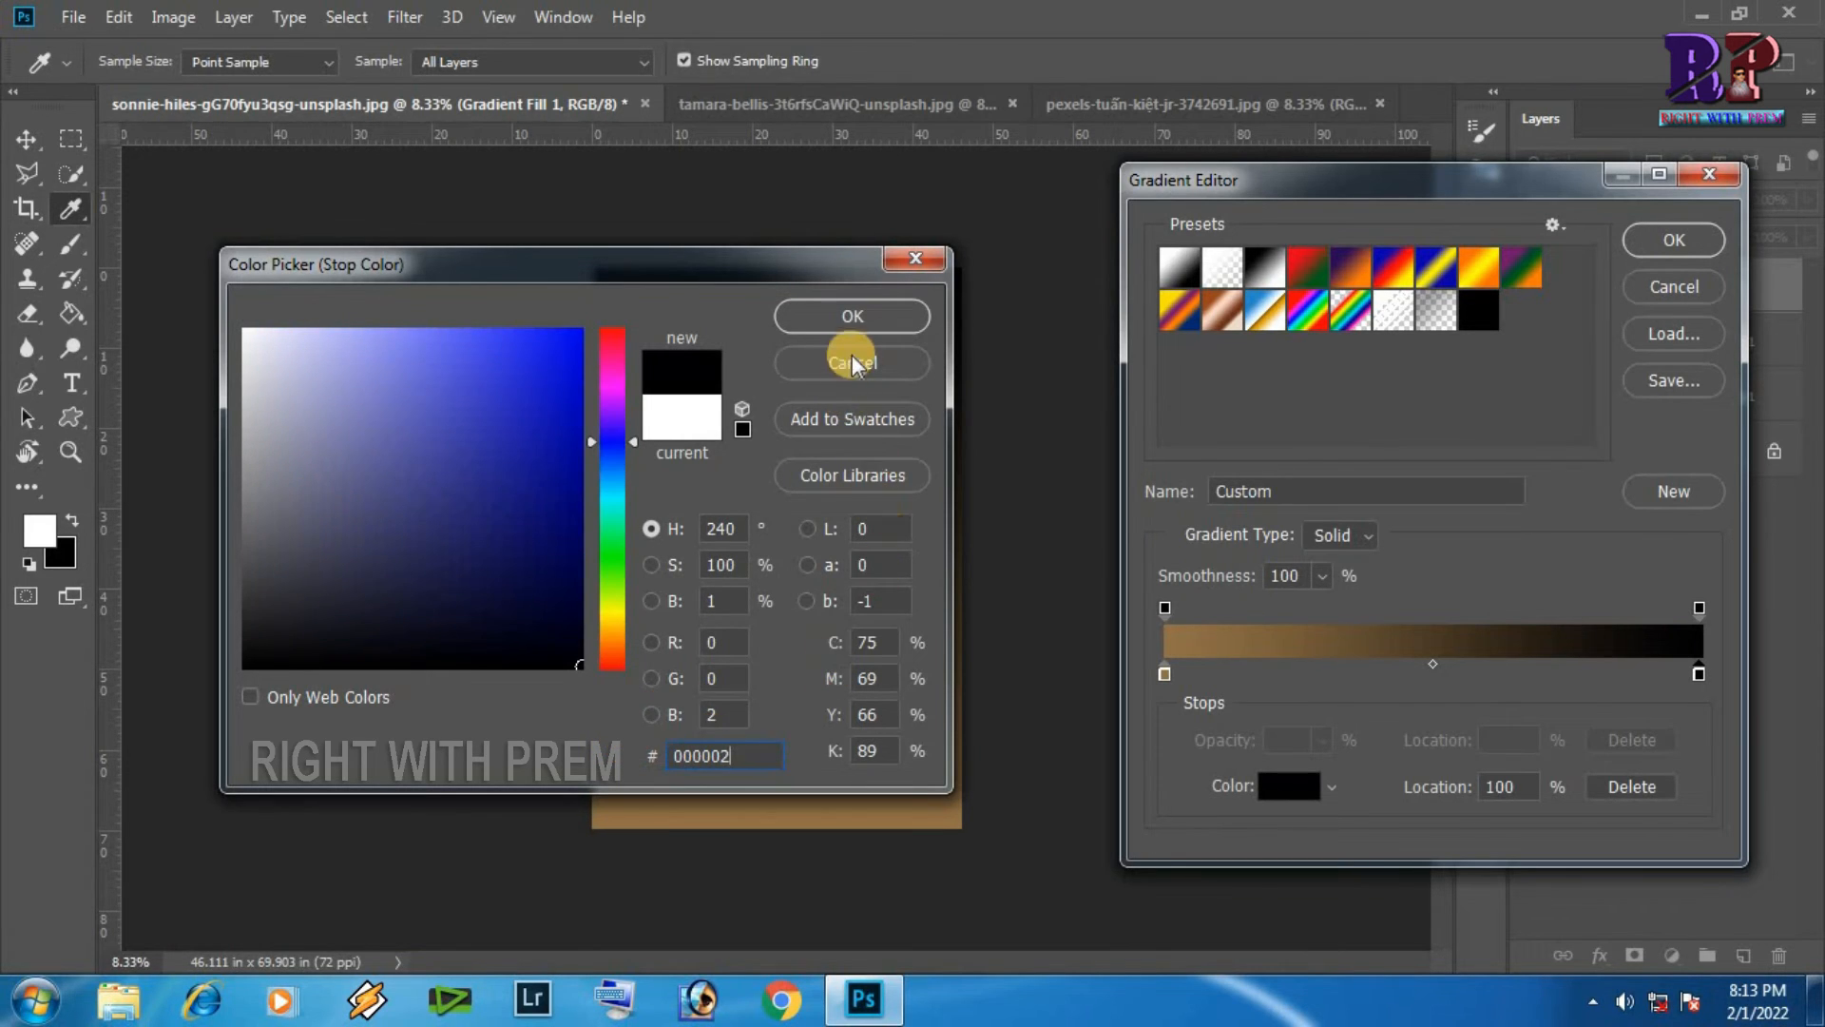
left_click(861, 317)
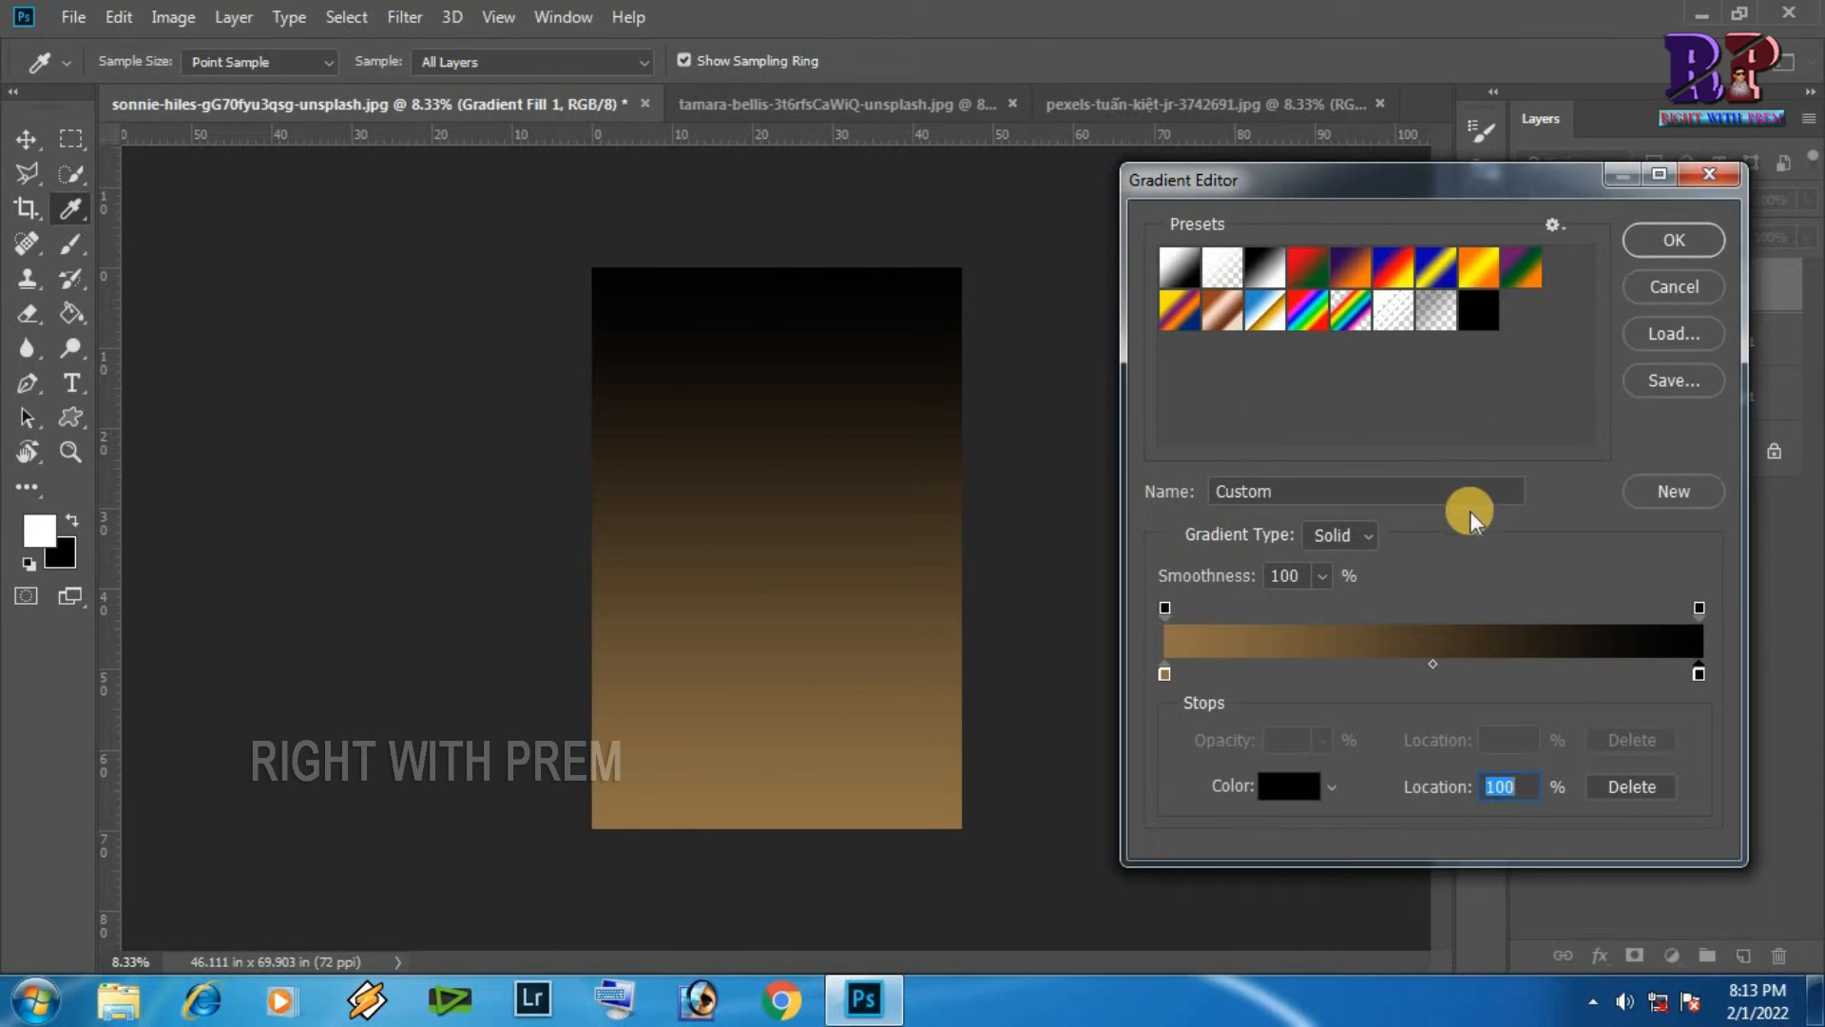
left_click(1663, 243)
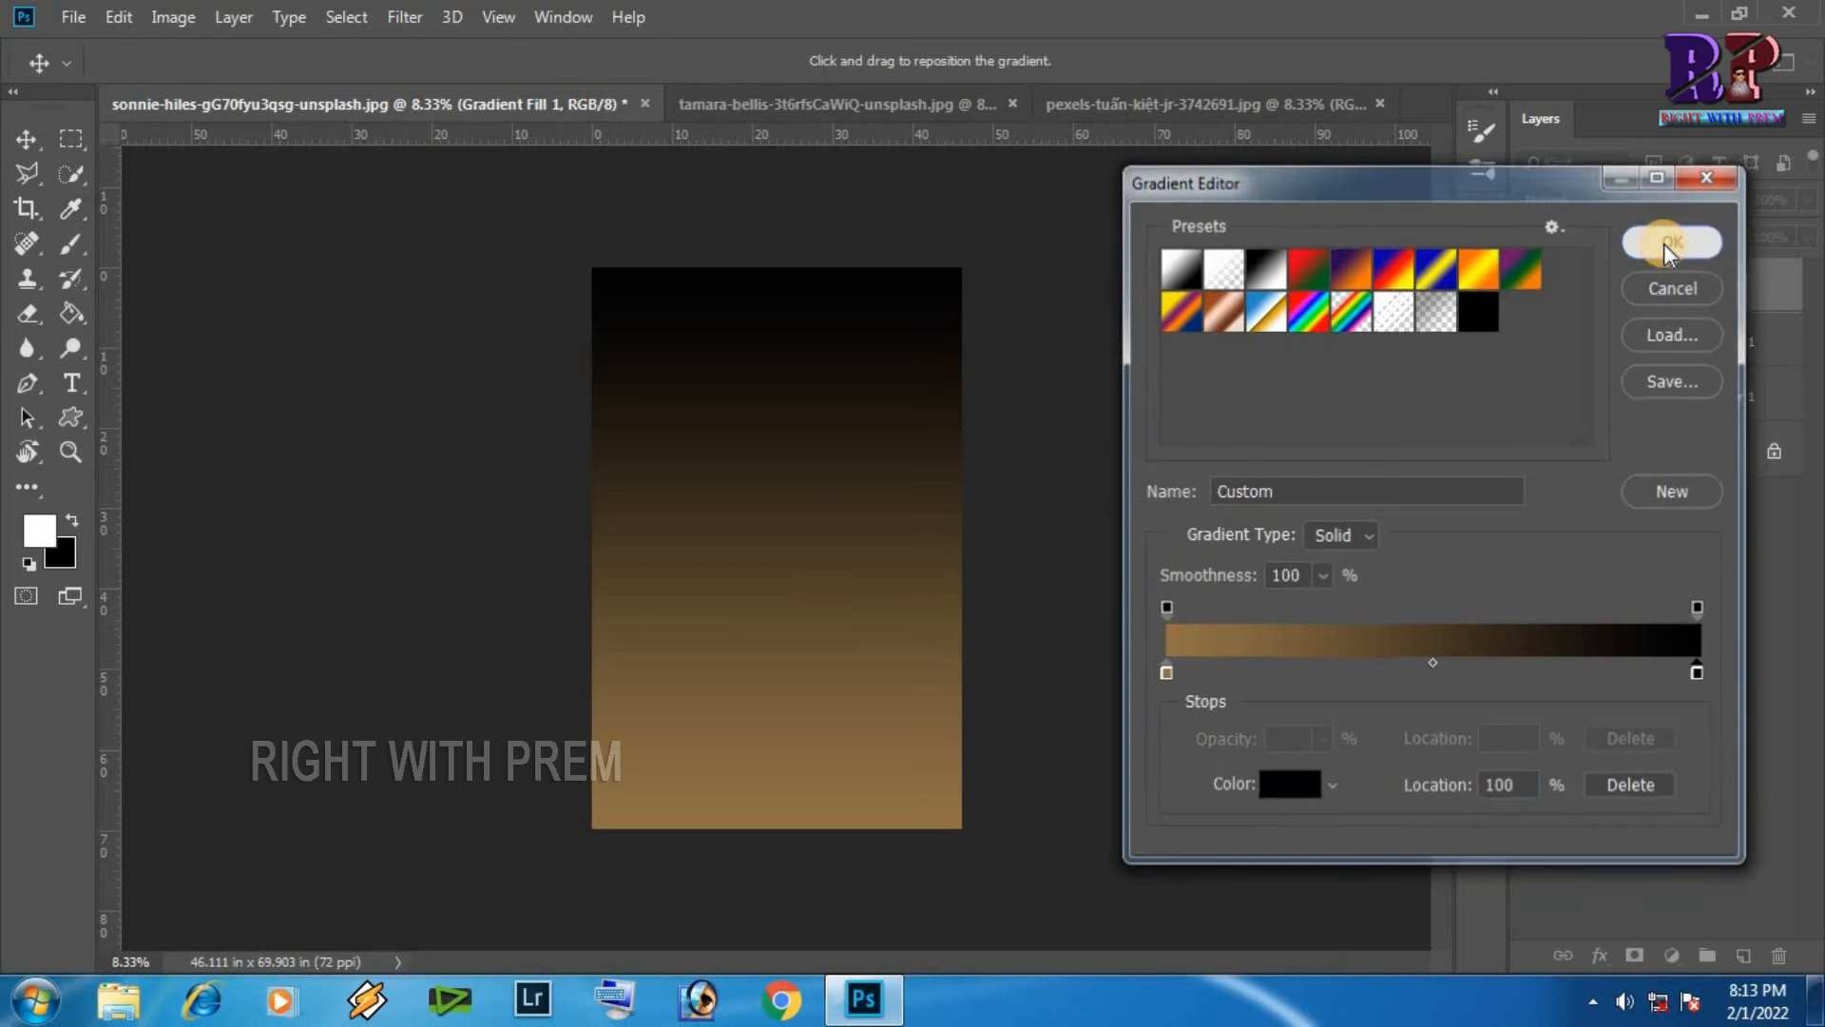
- Set the gradient fill's style to Radial and its scale to 150%
left_click(1399, 355)
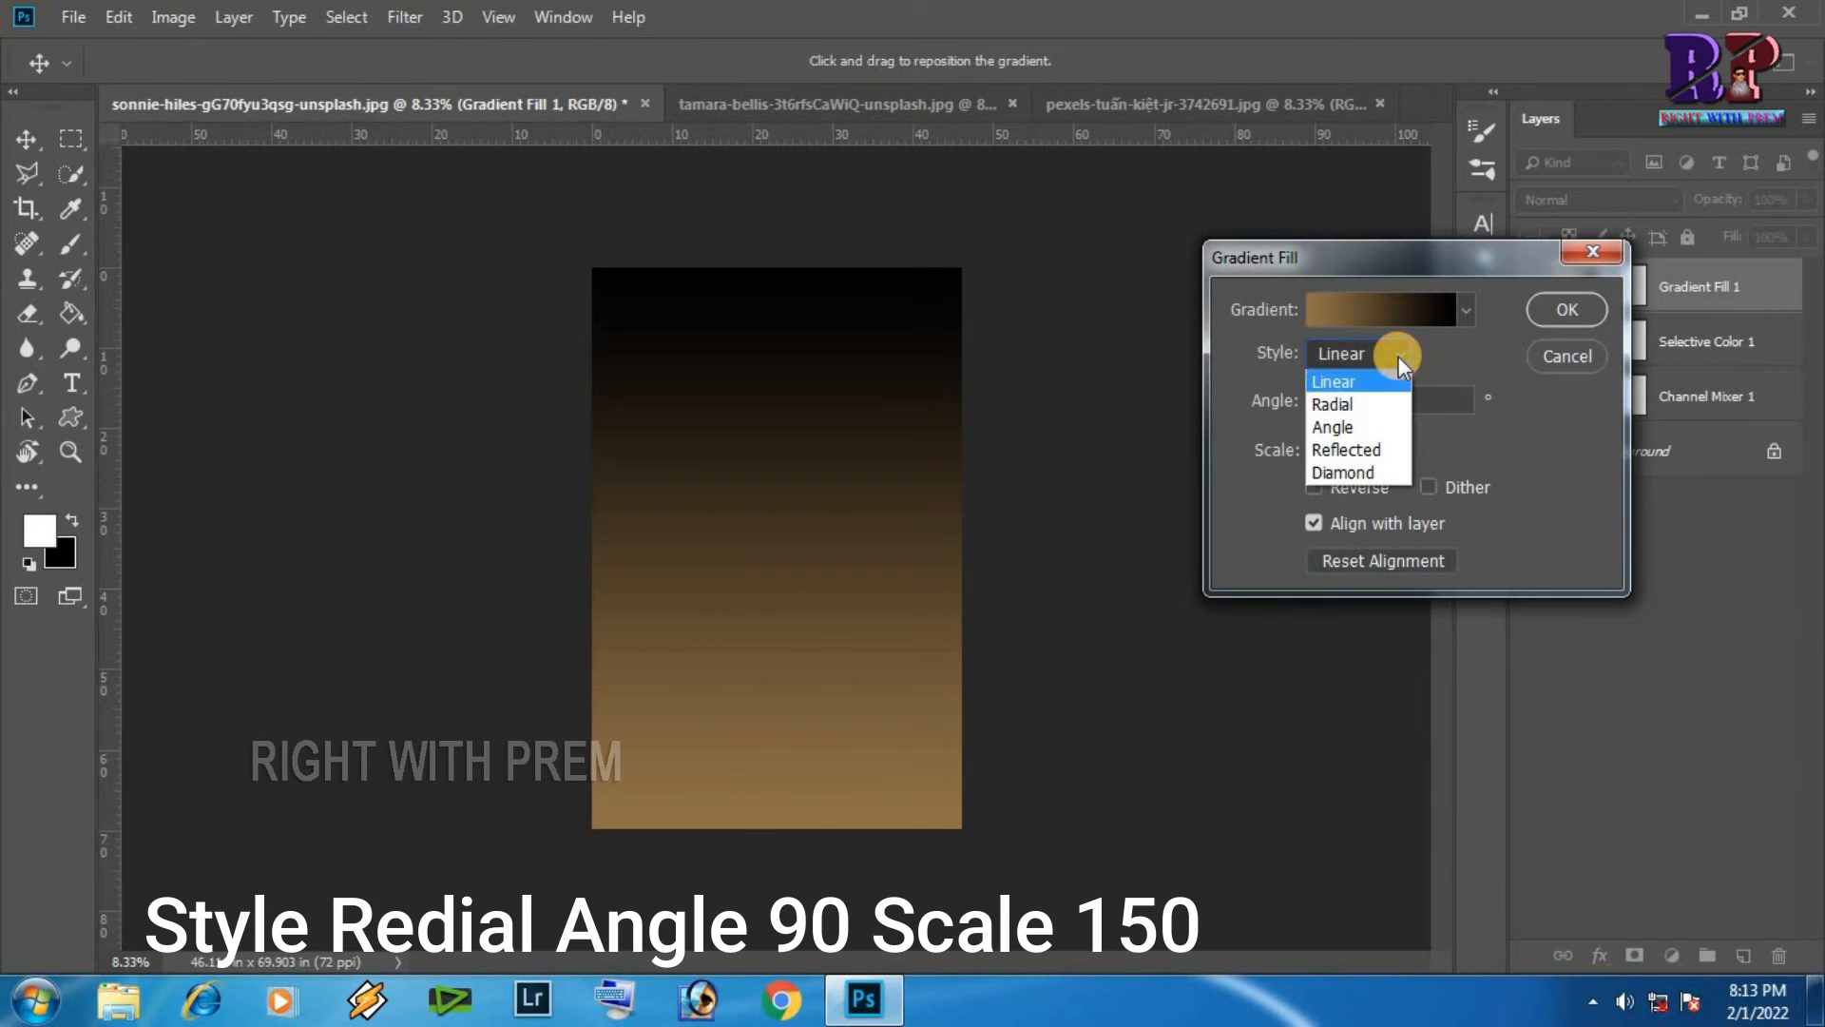
left_click(1352, 404)
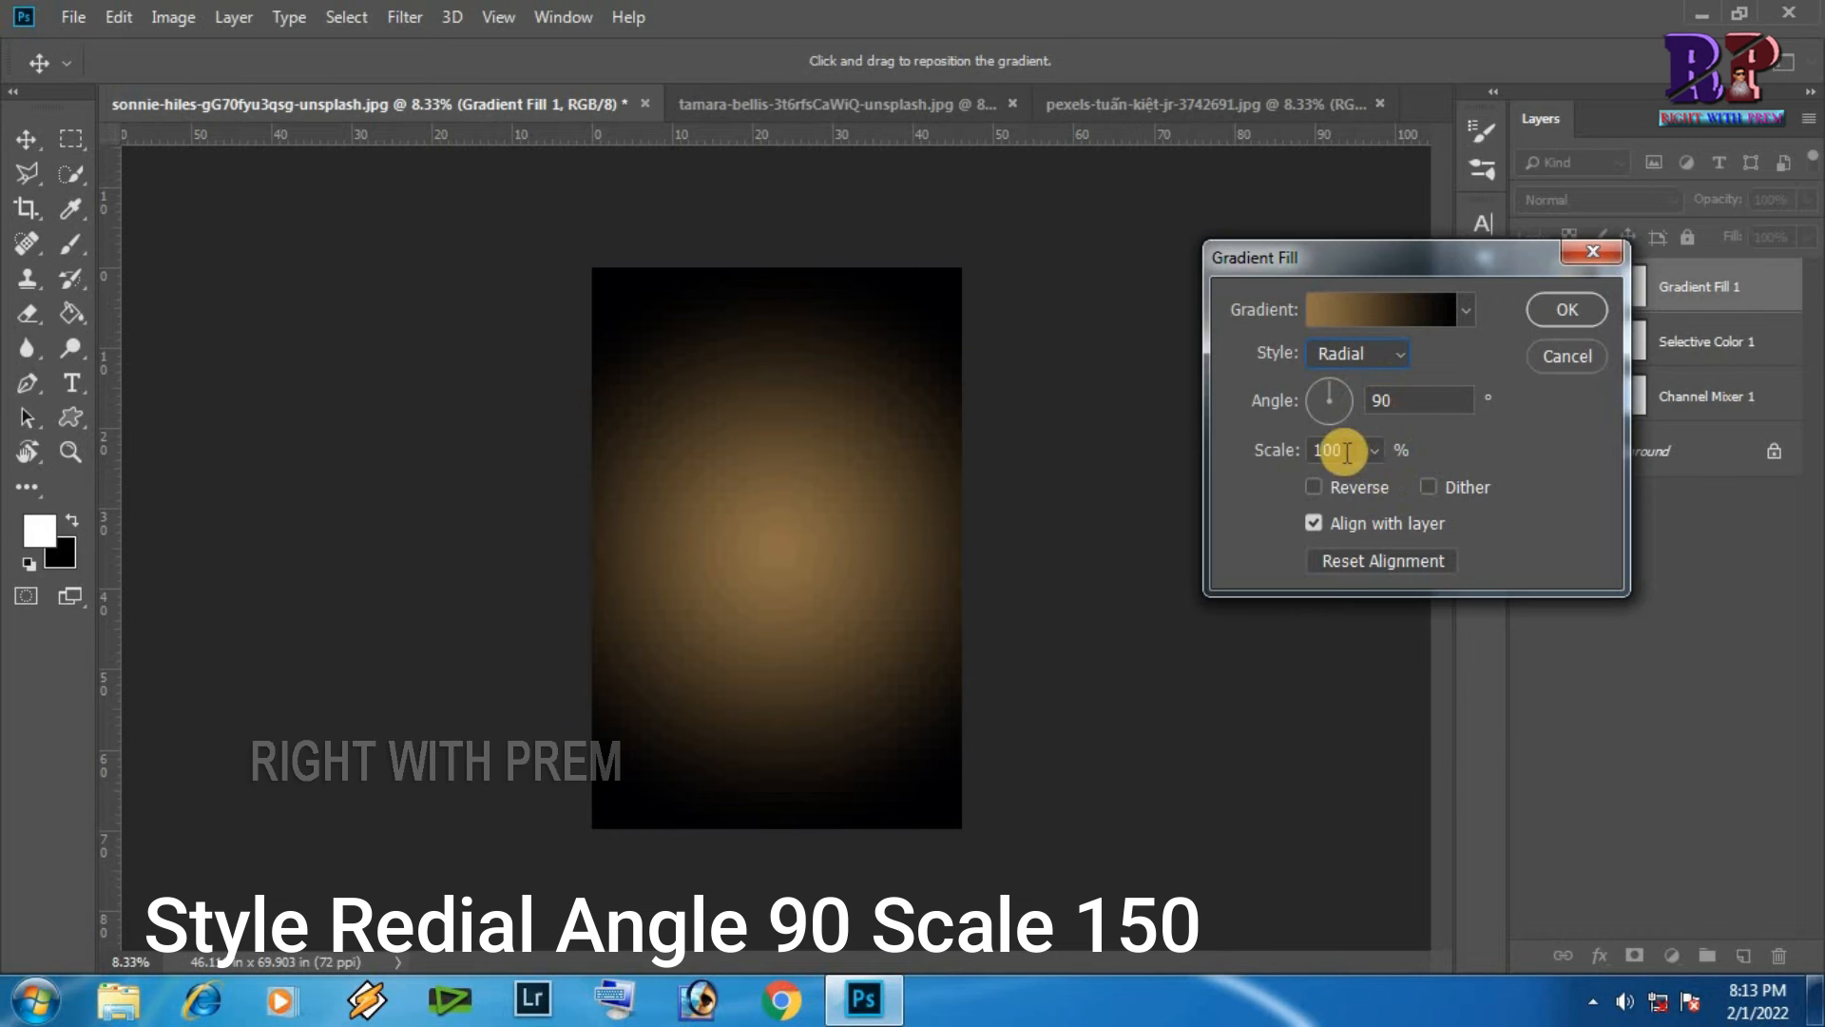
left_click(1283, 451)
type("150")
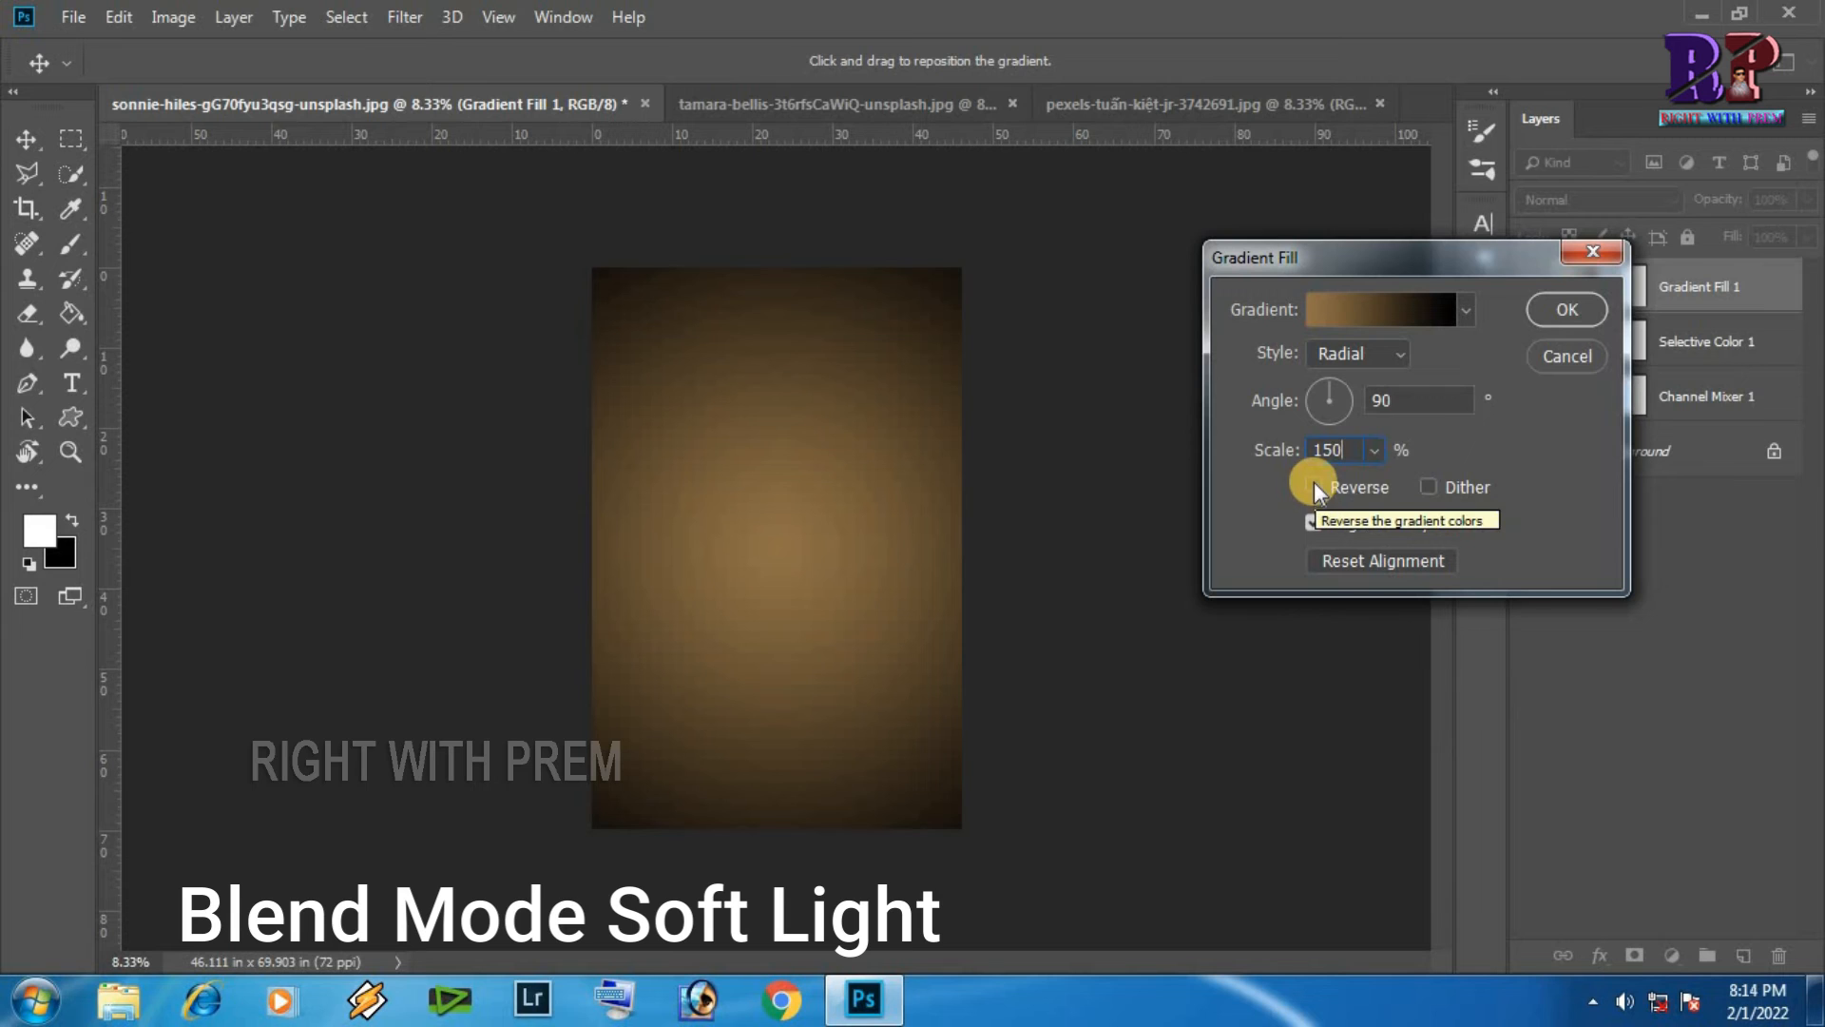
- Accept the gradient fill settings and set the gradient fill layer's blend mode to Soft Light
left_click(1549, 309)
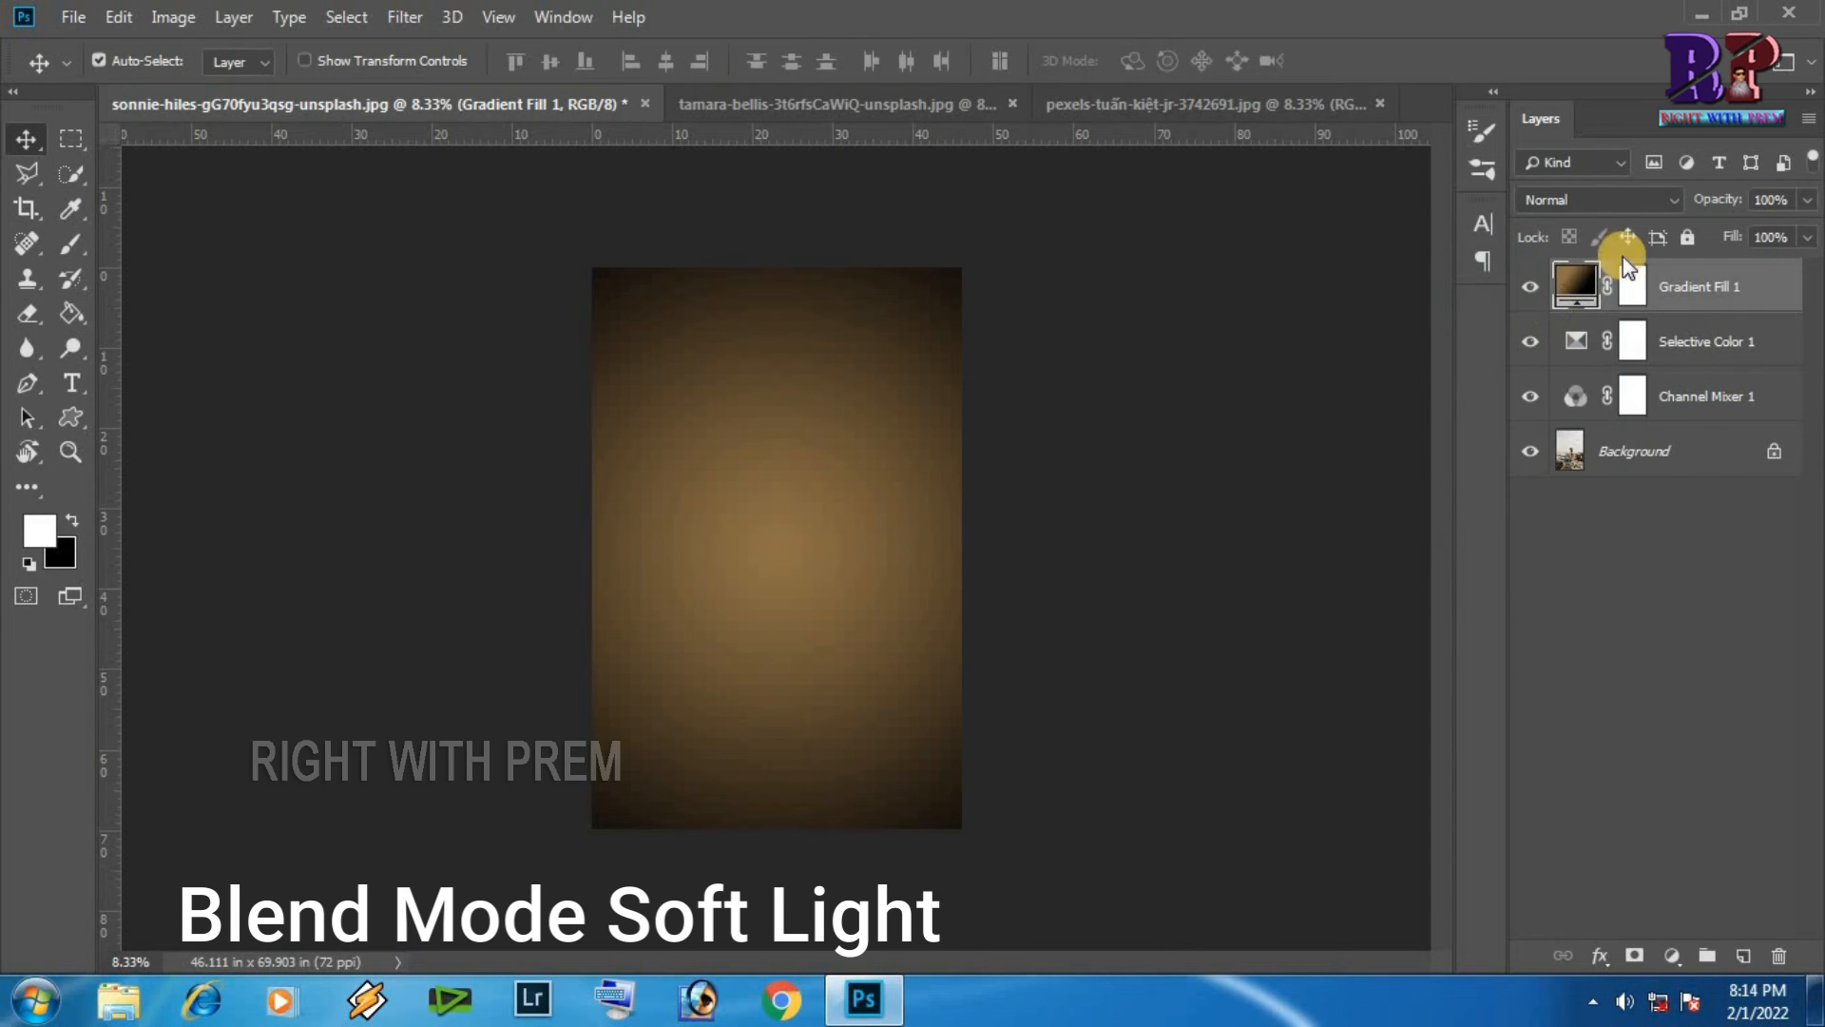
left_click(1566, 200)
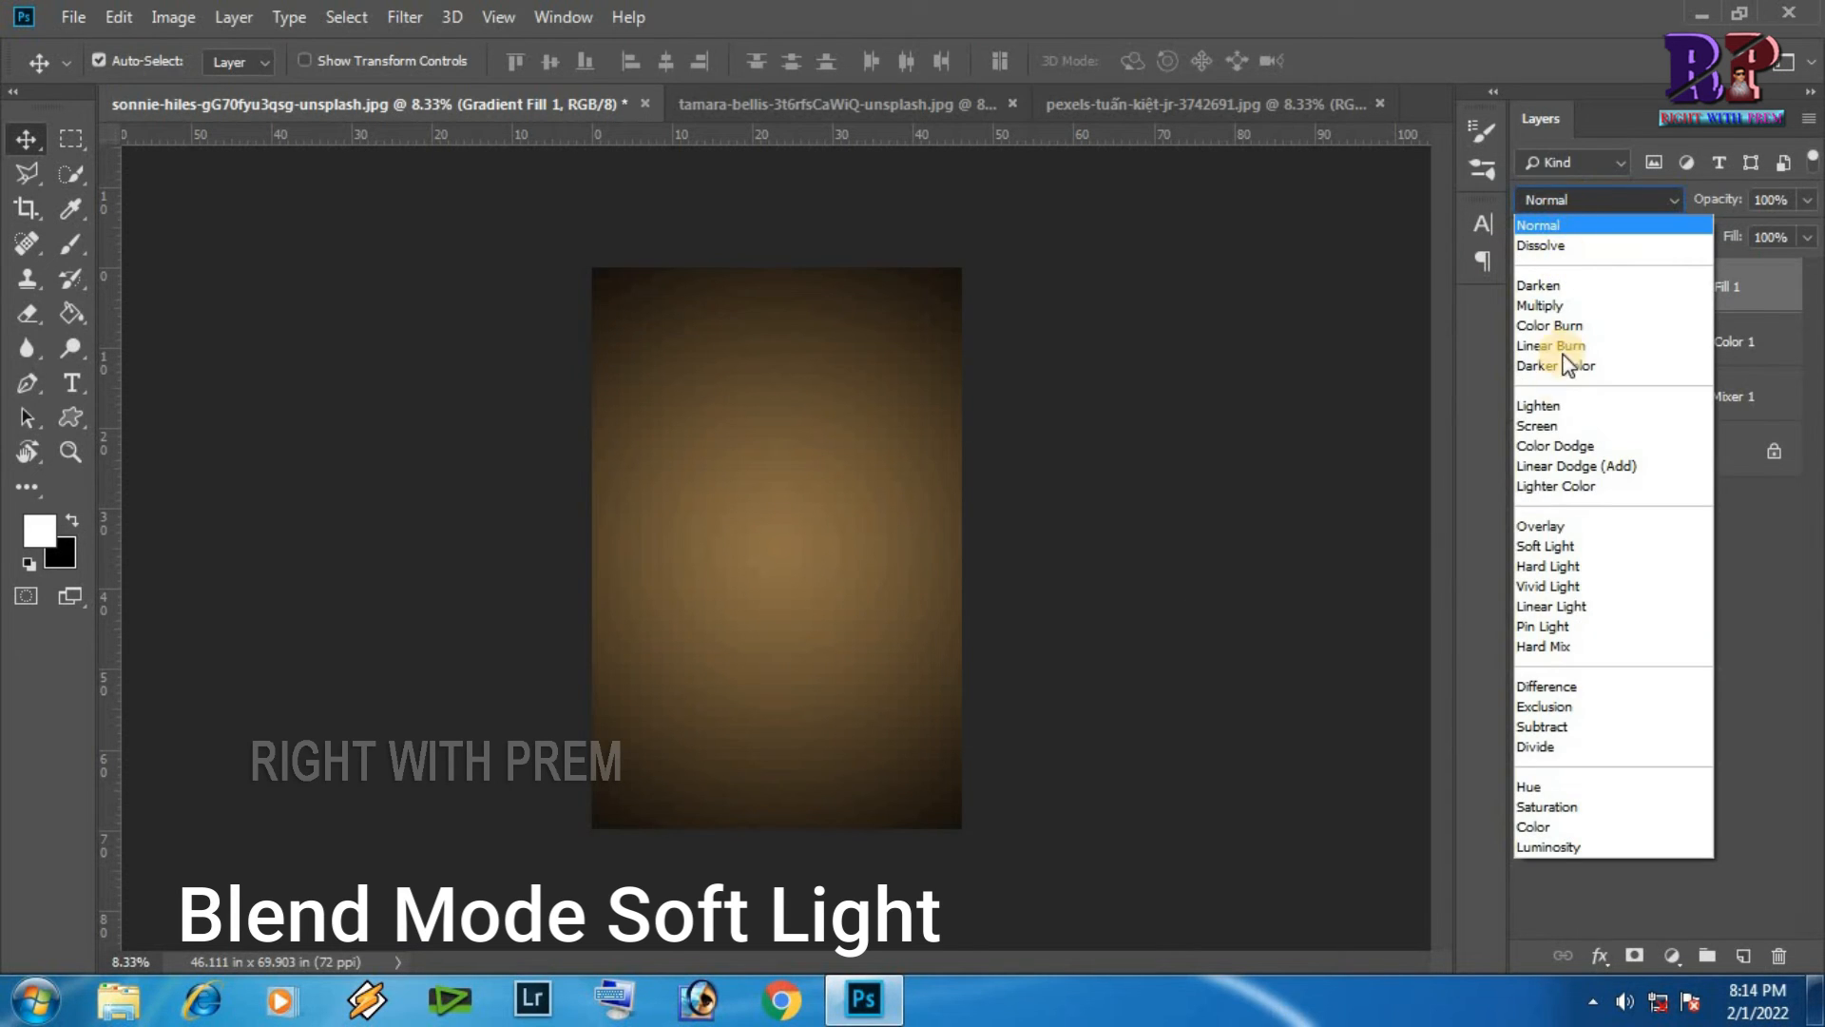
left_click(1555, 546)
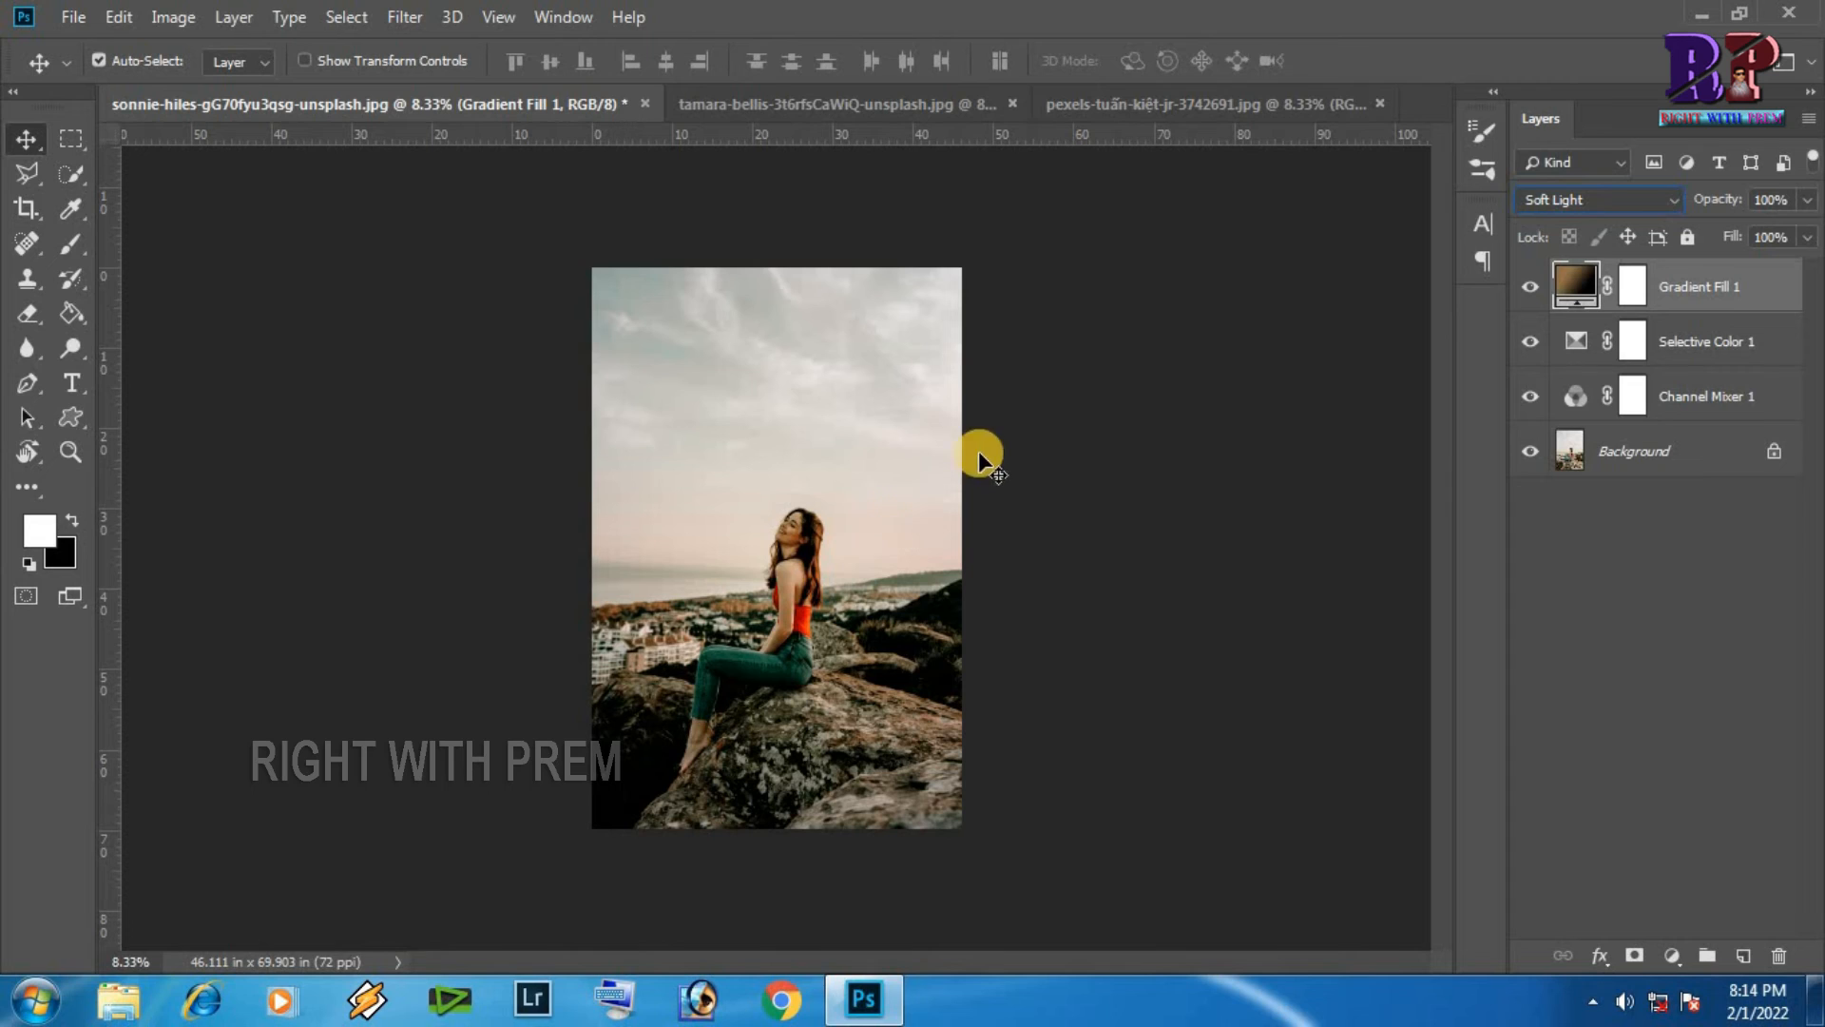
- Group the Channel Mixer, Selective Color and Gradient Fill layers, and toggle the group's visibility to compare before and after
left_click(1694, 392)
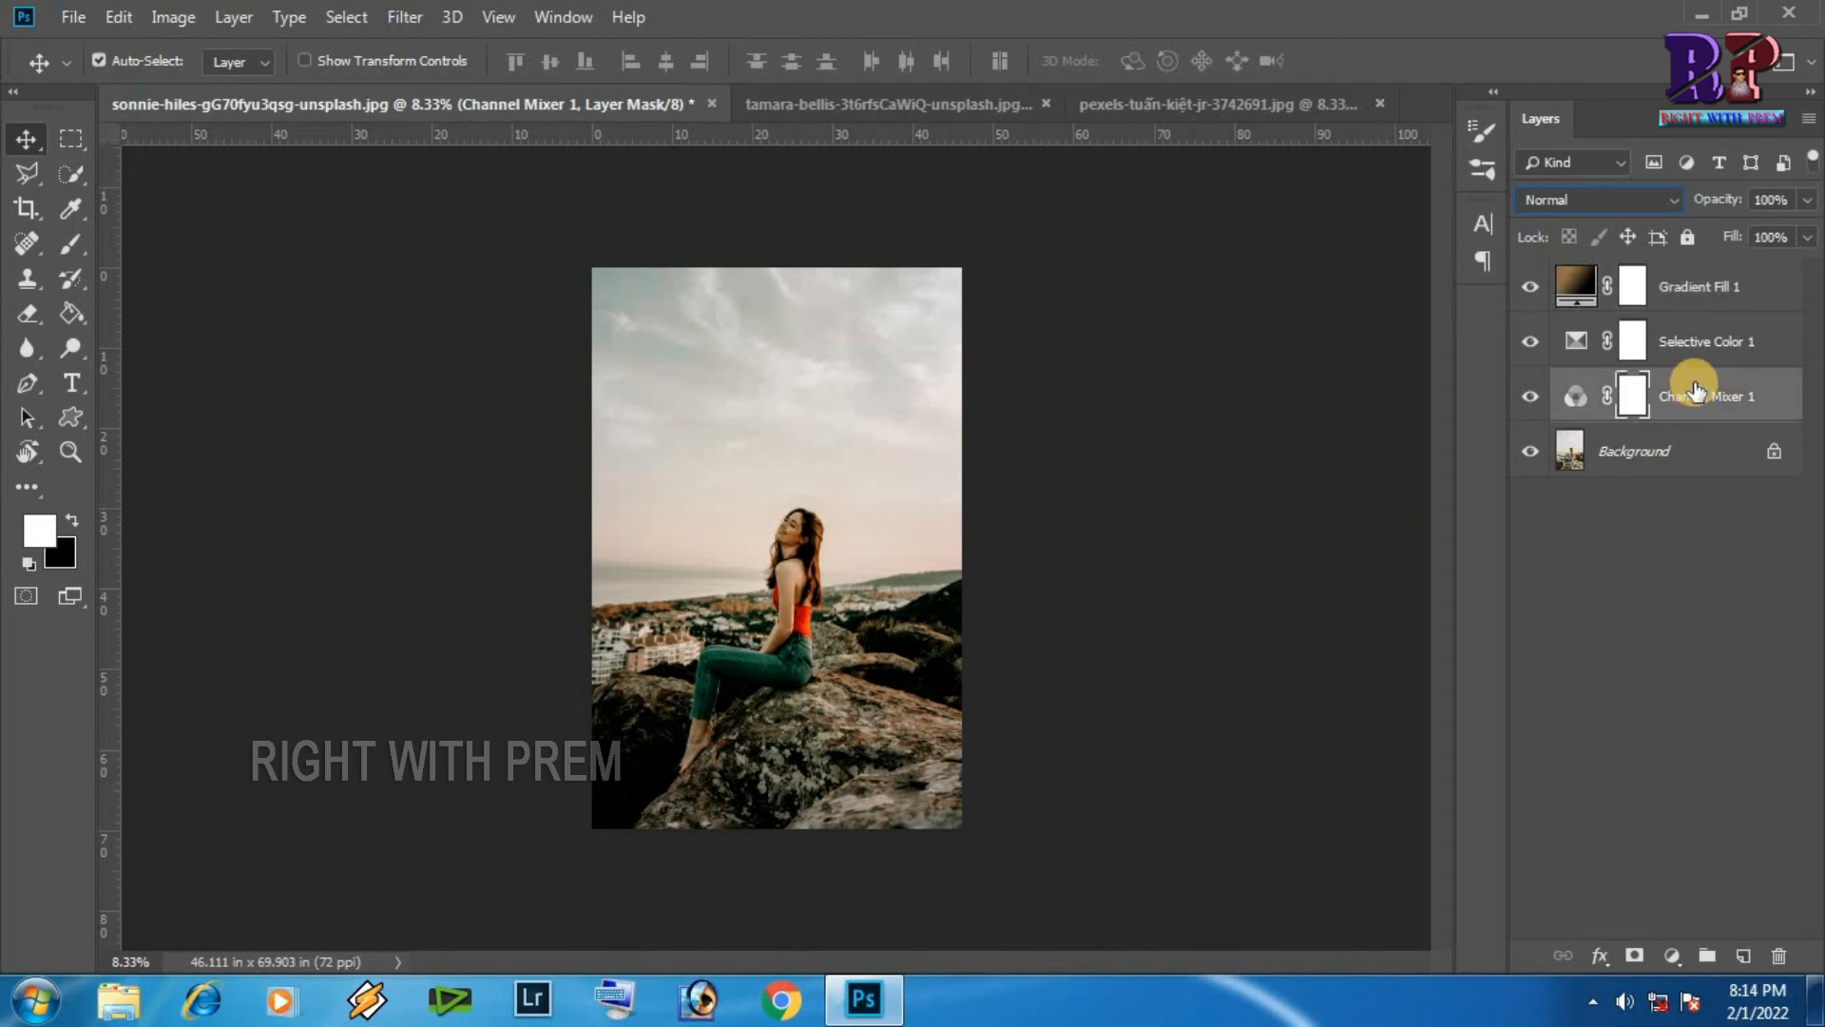
left_click(1691, 288, "shift")
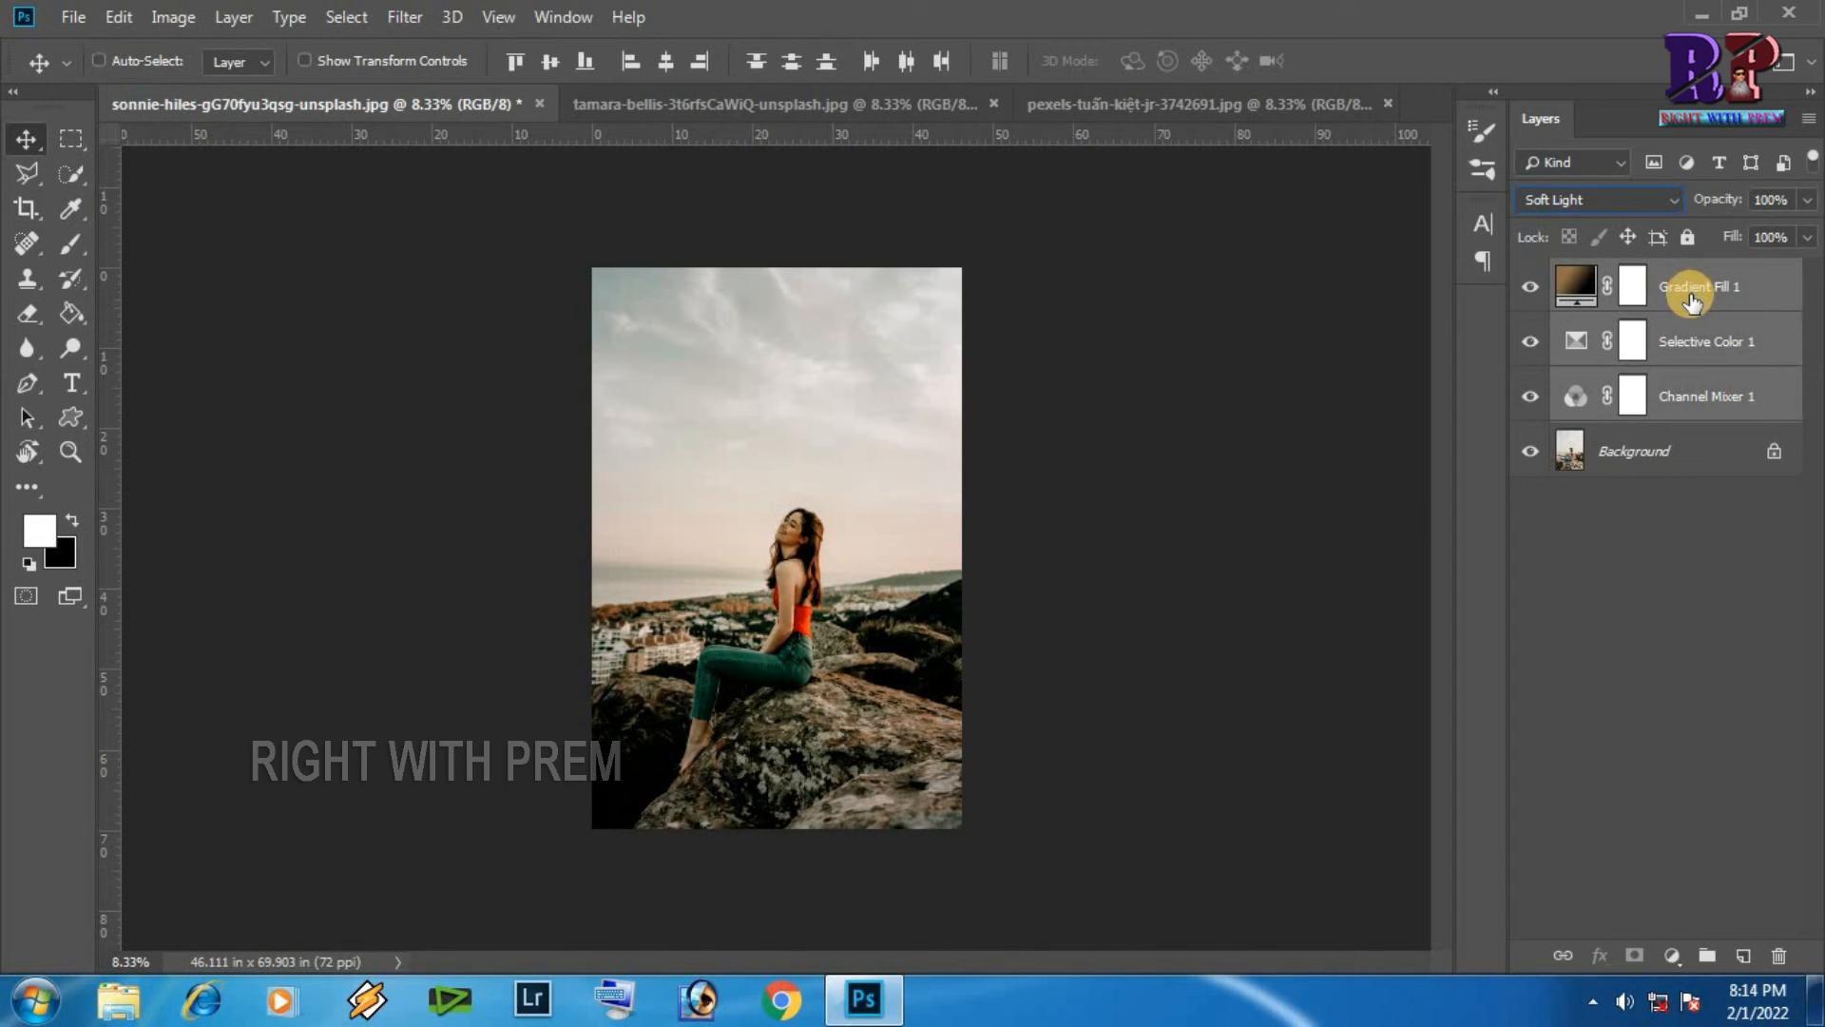
key("ctrl+g")
left_click(1529, 276)
left_click(1528, 275)
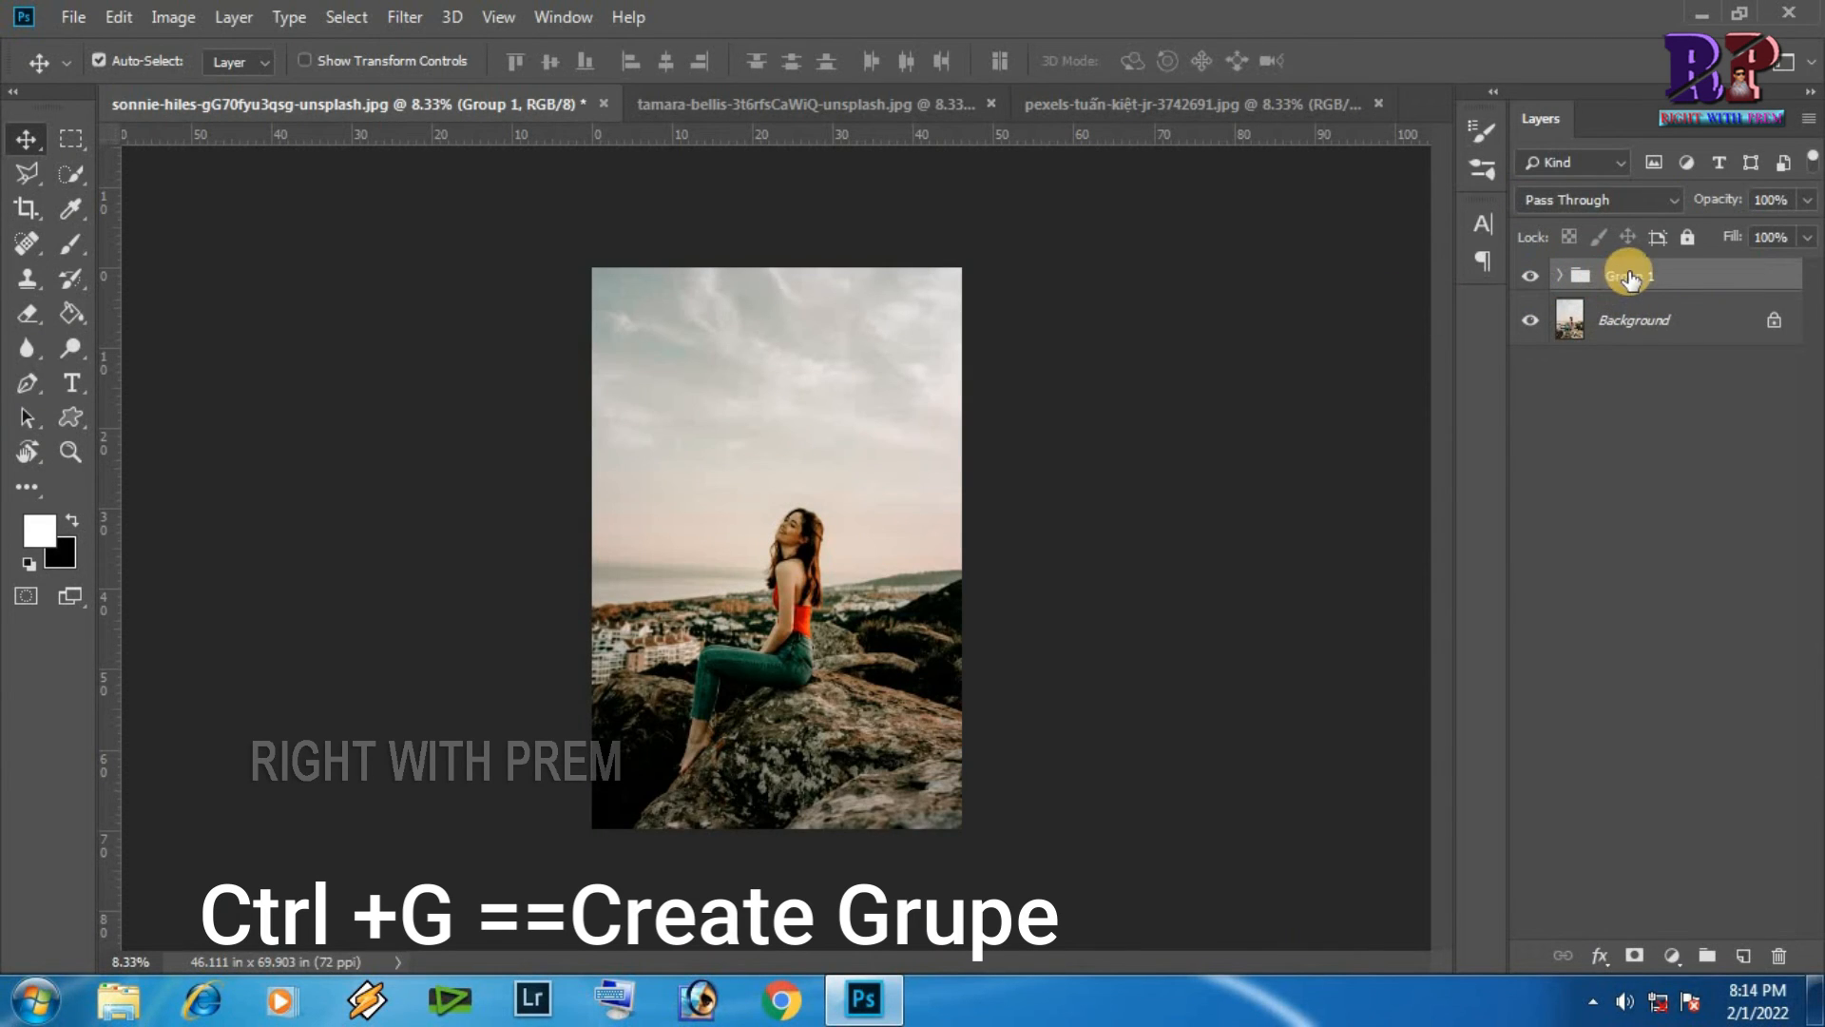
- Copy the adjustment group into the open portrait of the woman in the yellow skirt and toggle its visibility to compare
left_click_drag(1597, 323, 813, 464)
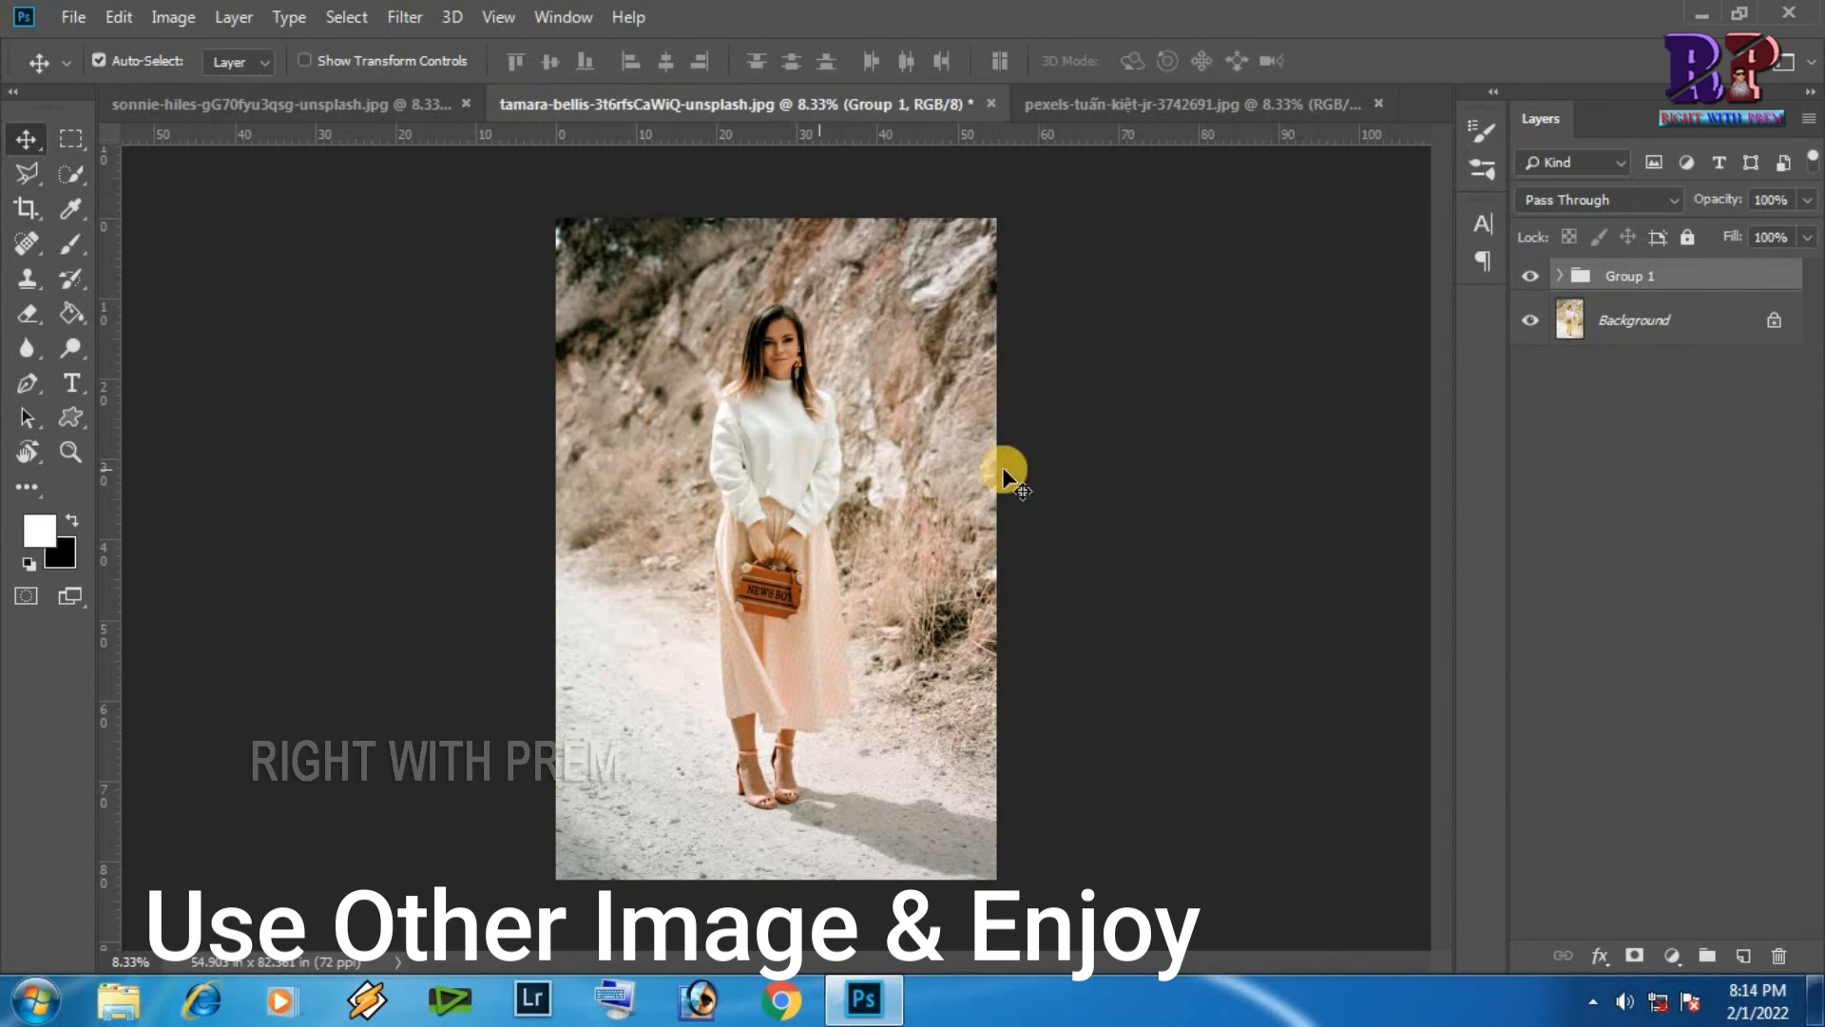
left_click(1529, 276)
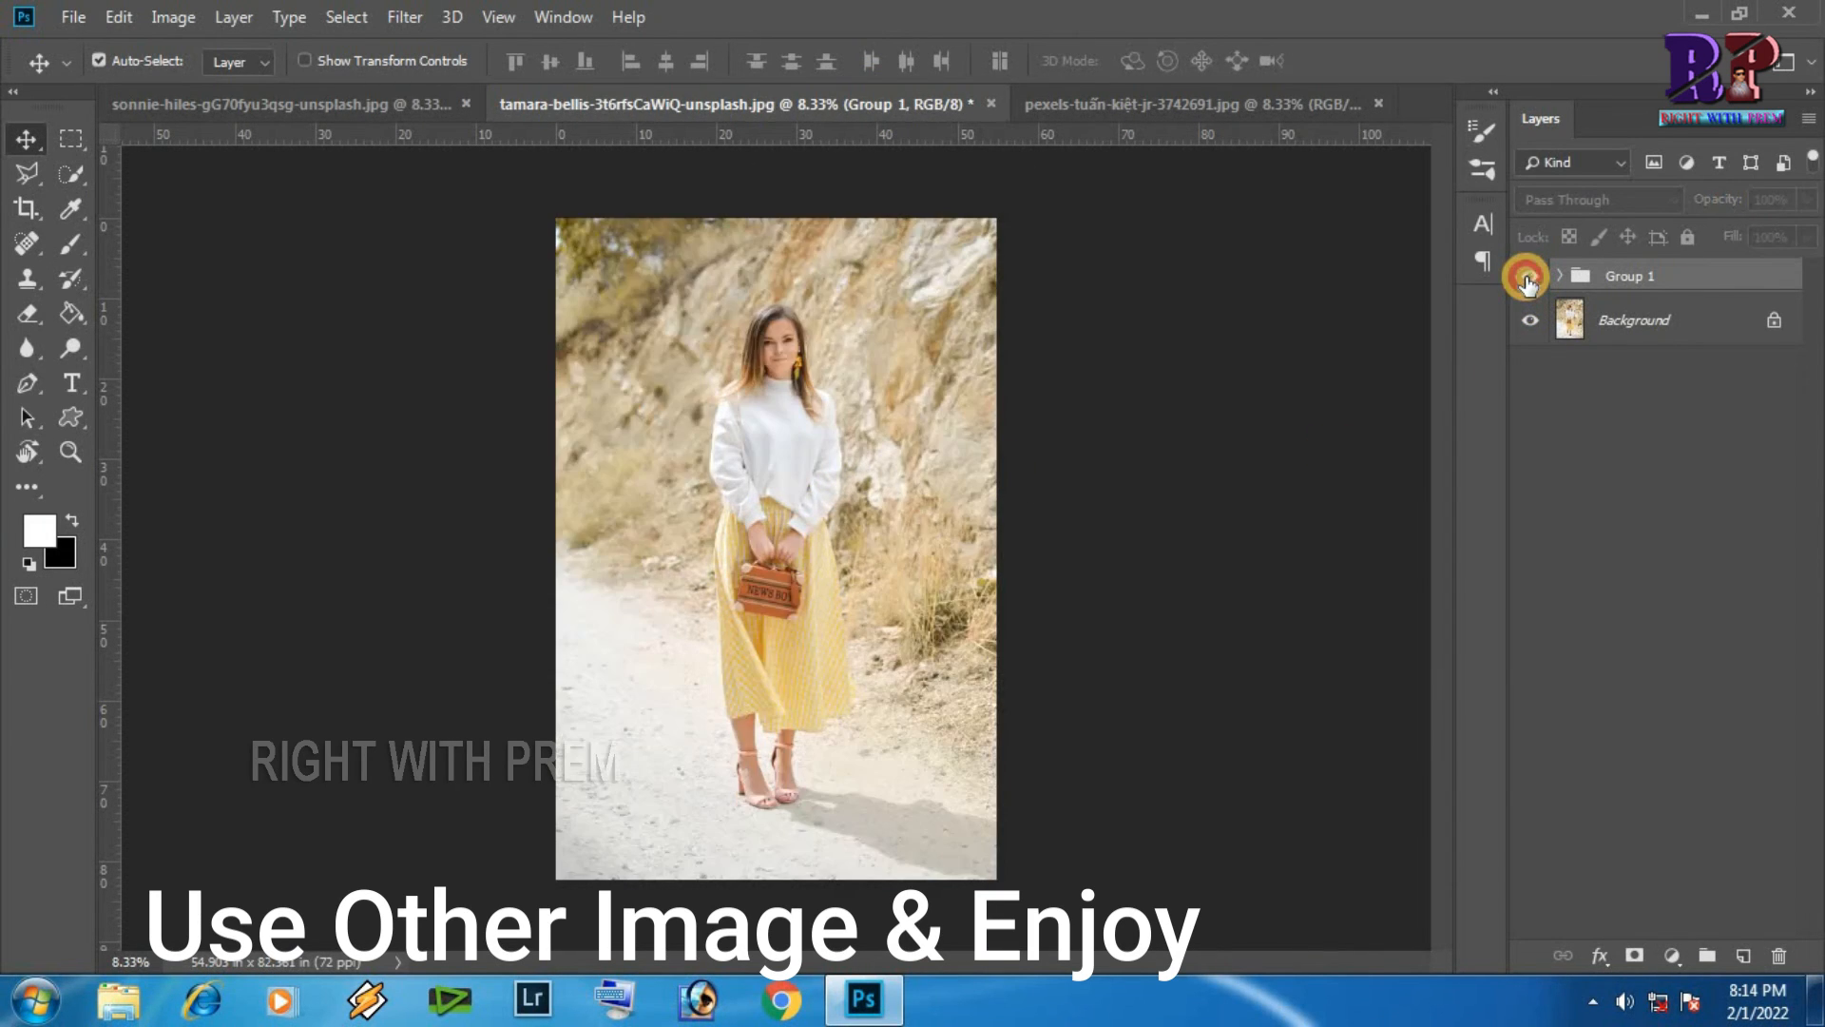
left_click(1529, 276)
- Copy the adjustment group into the open scooter portrait and toggle its visibility to compare the image before and after
left_click_drag(1608, 276, 1030, 476)
left_click(1530, 278)
left_click(1531, 277)
left_click(1530, 278)
left_click(1531, 278)
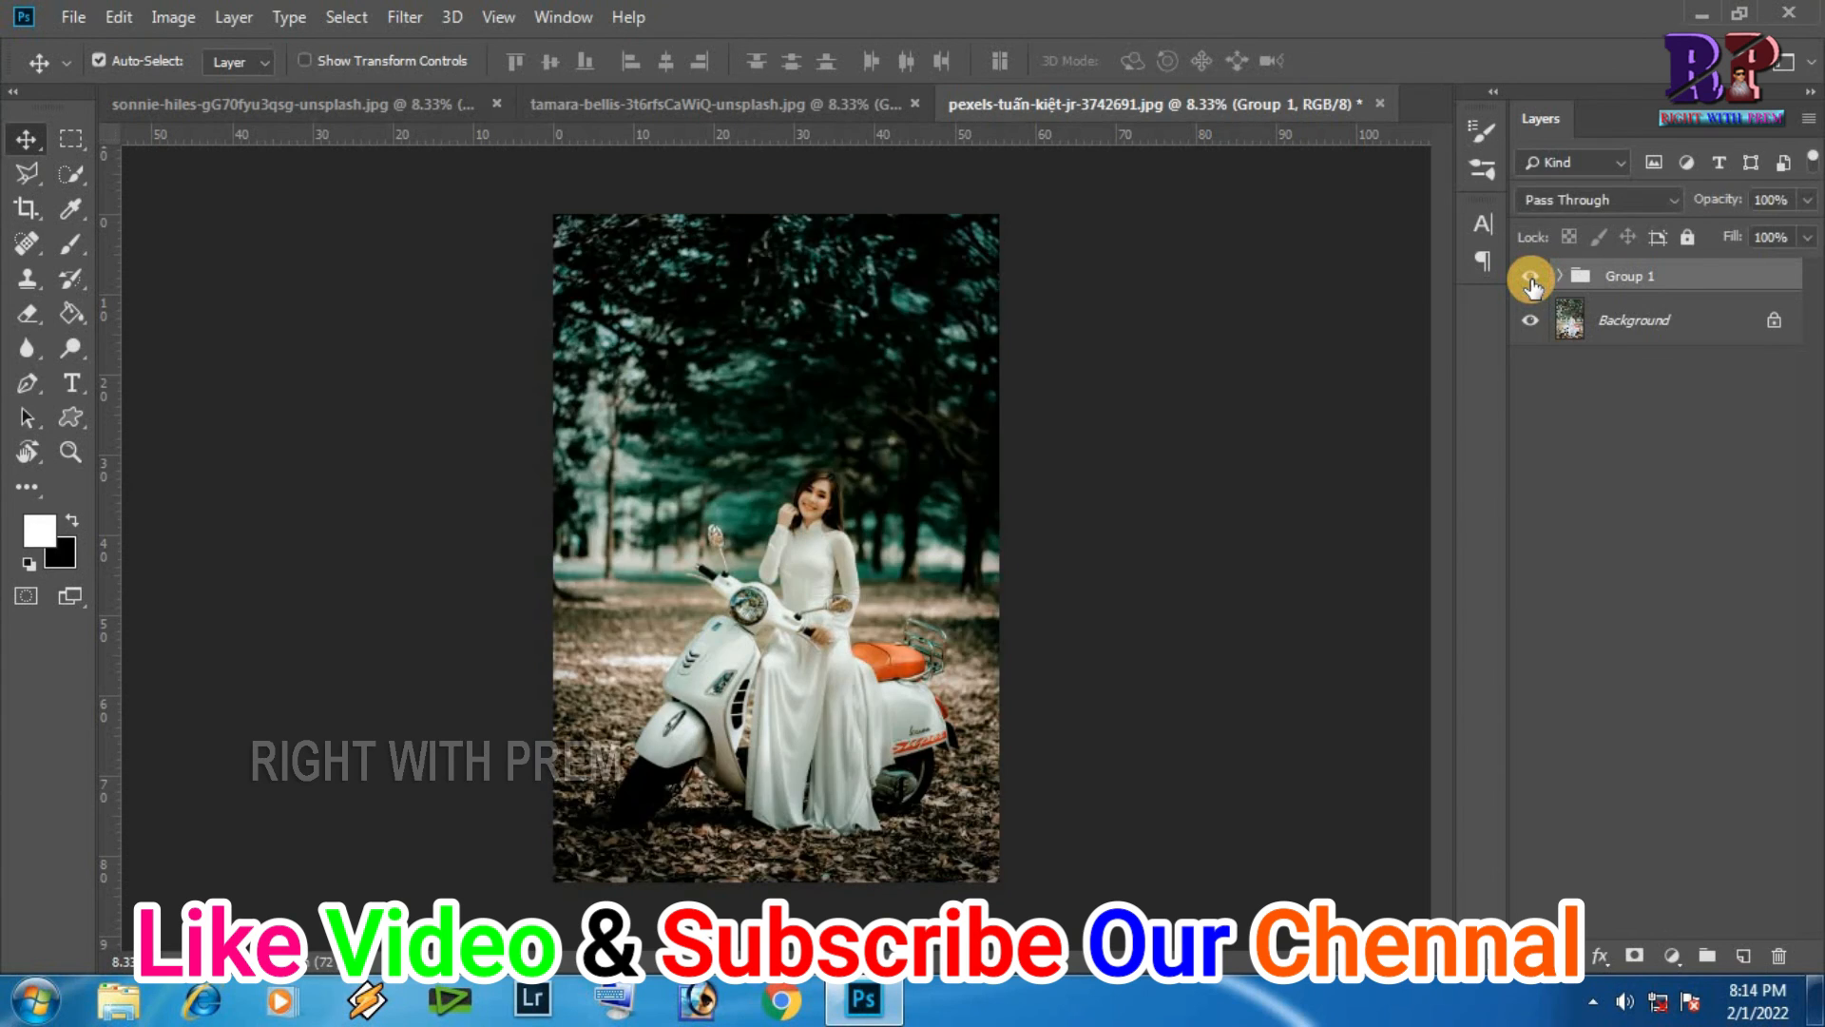